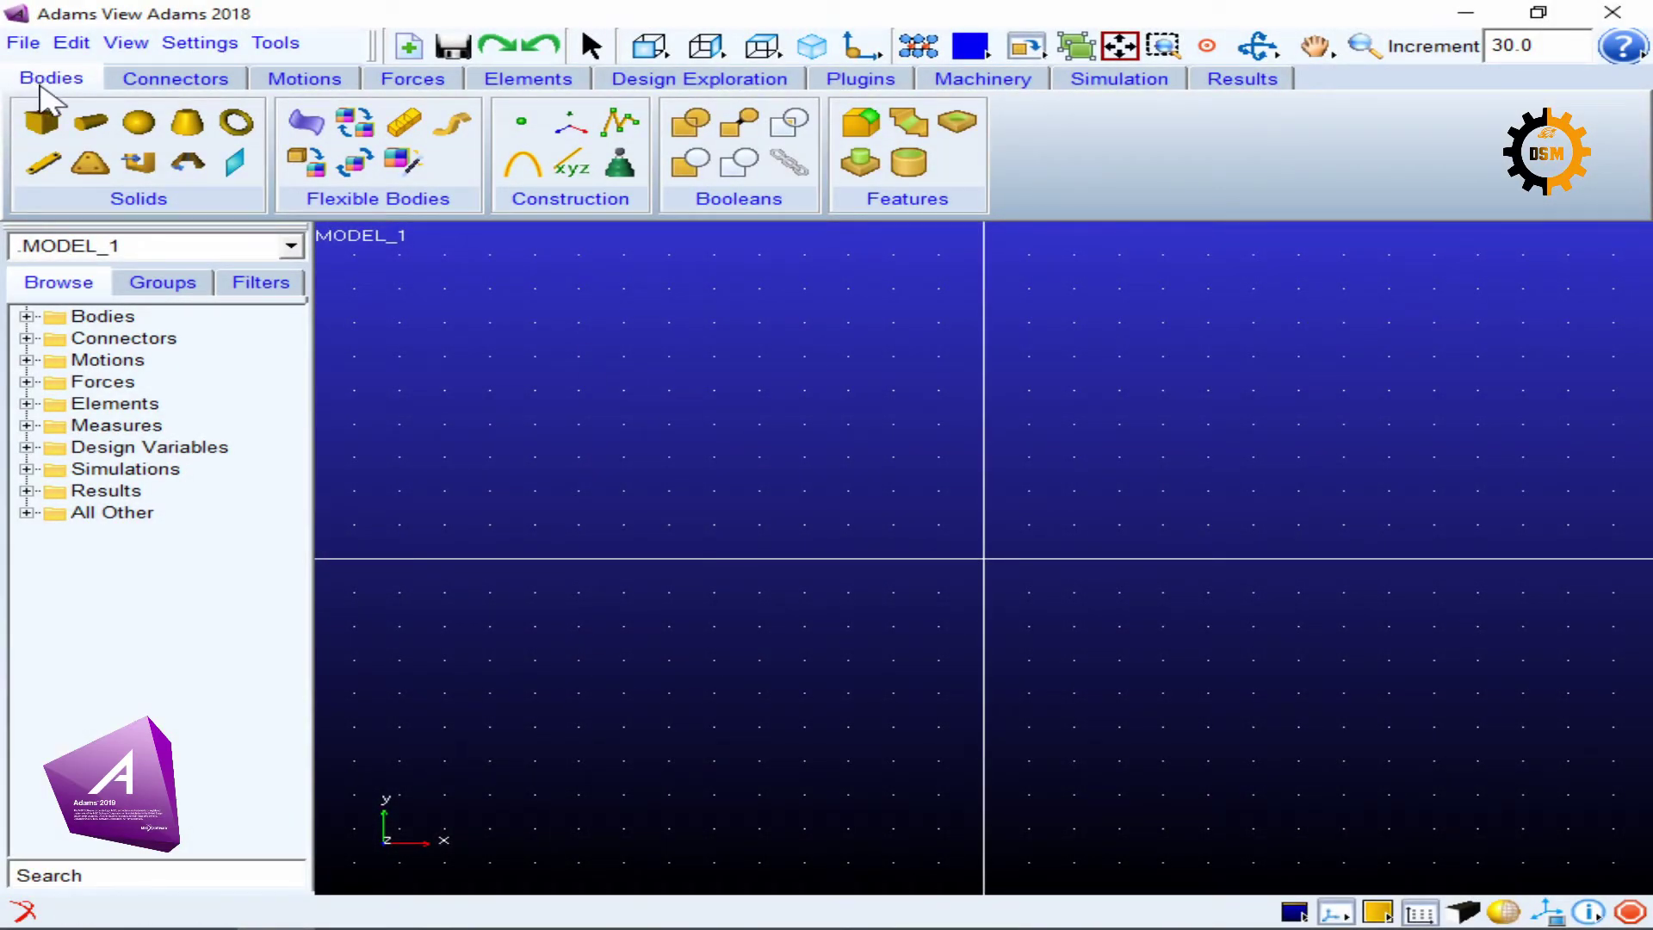
{"action": "left_click", "coordinate": [174, 78]}
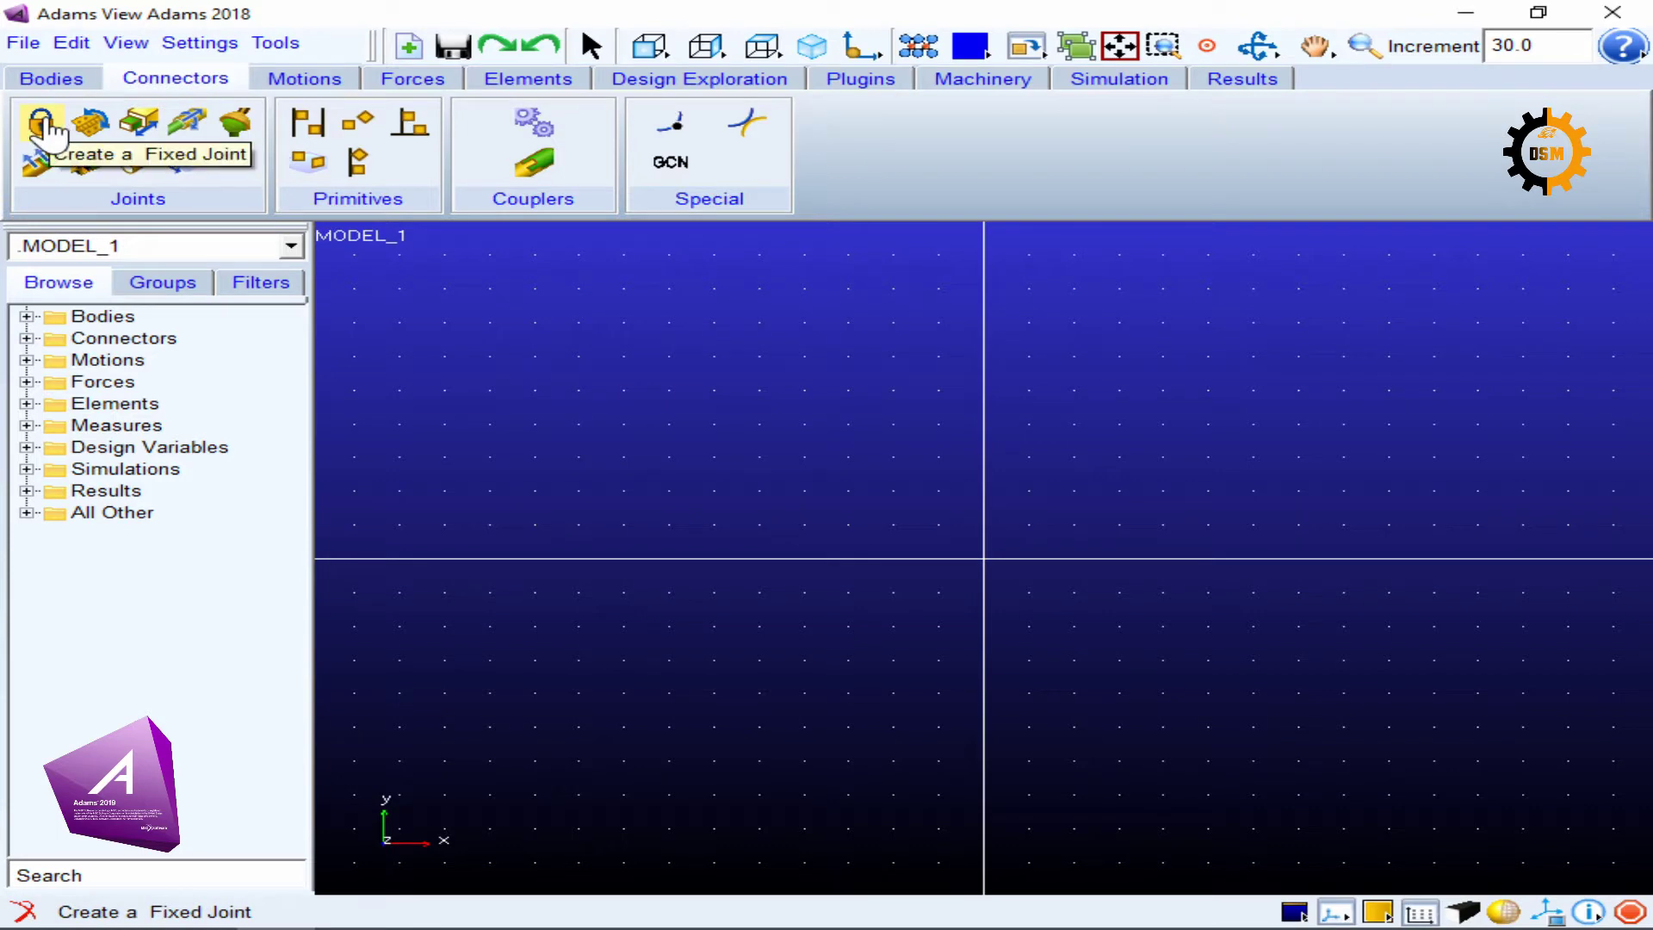
{"action": "left_click", "coordinate": [51, 77]}
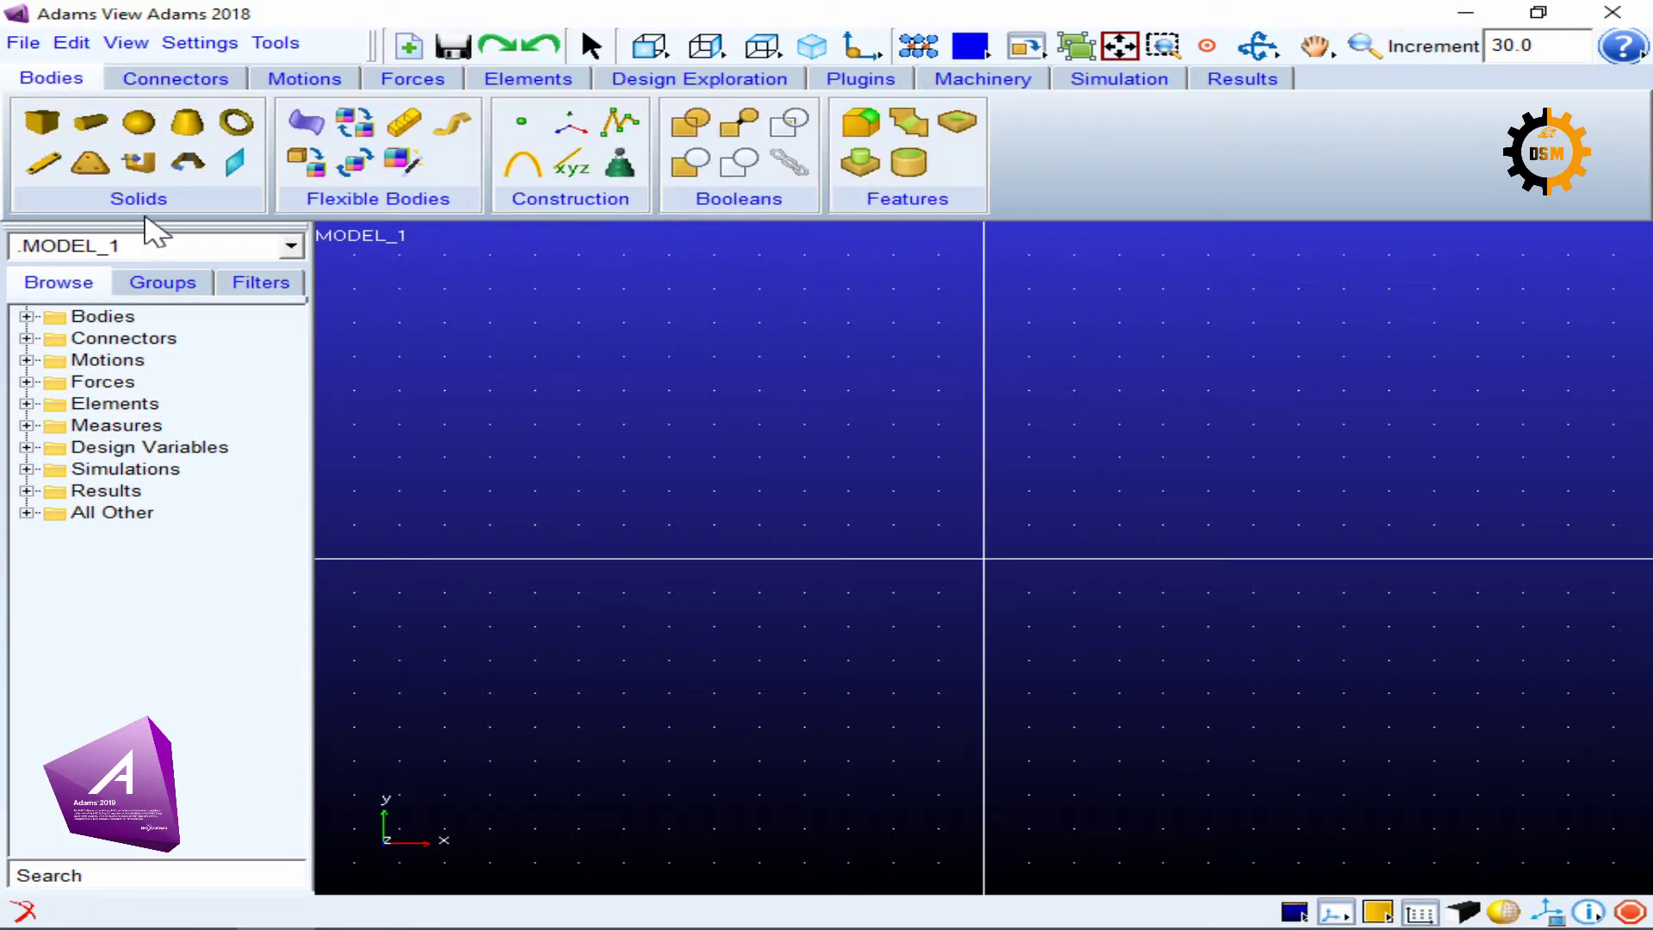
{"action": "left_click", "coordinate": [42, 162]}
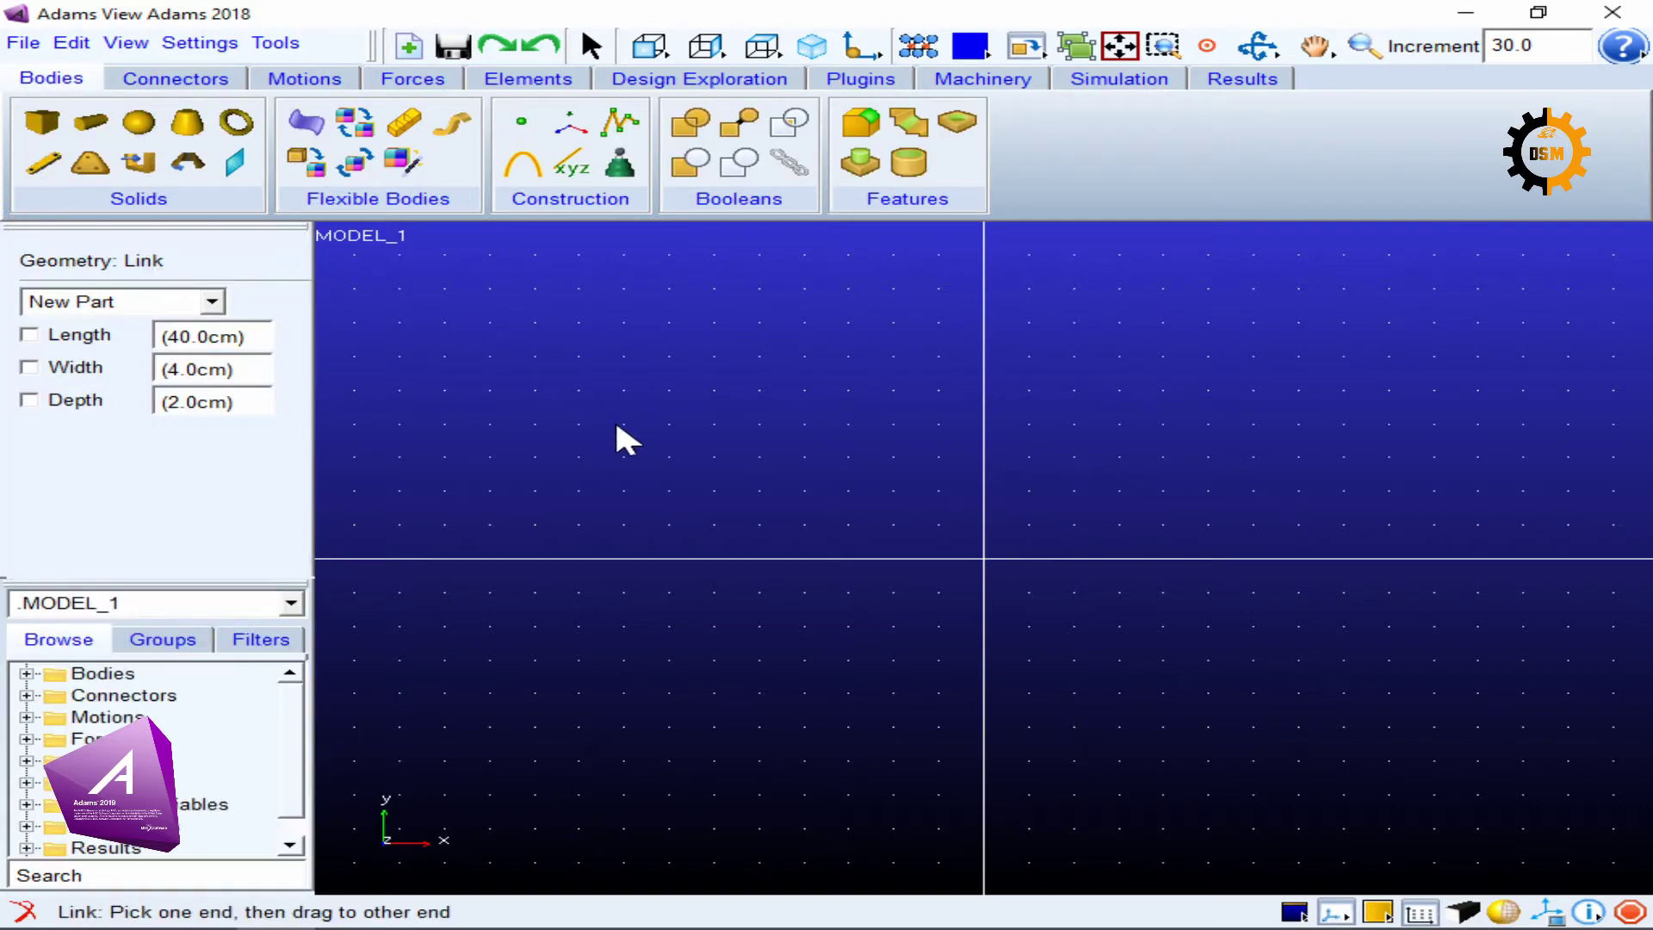
{"action": "left_click_drag", "start_coordinate": [620, 426], "coordinate": [918, 425]}
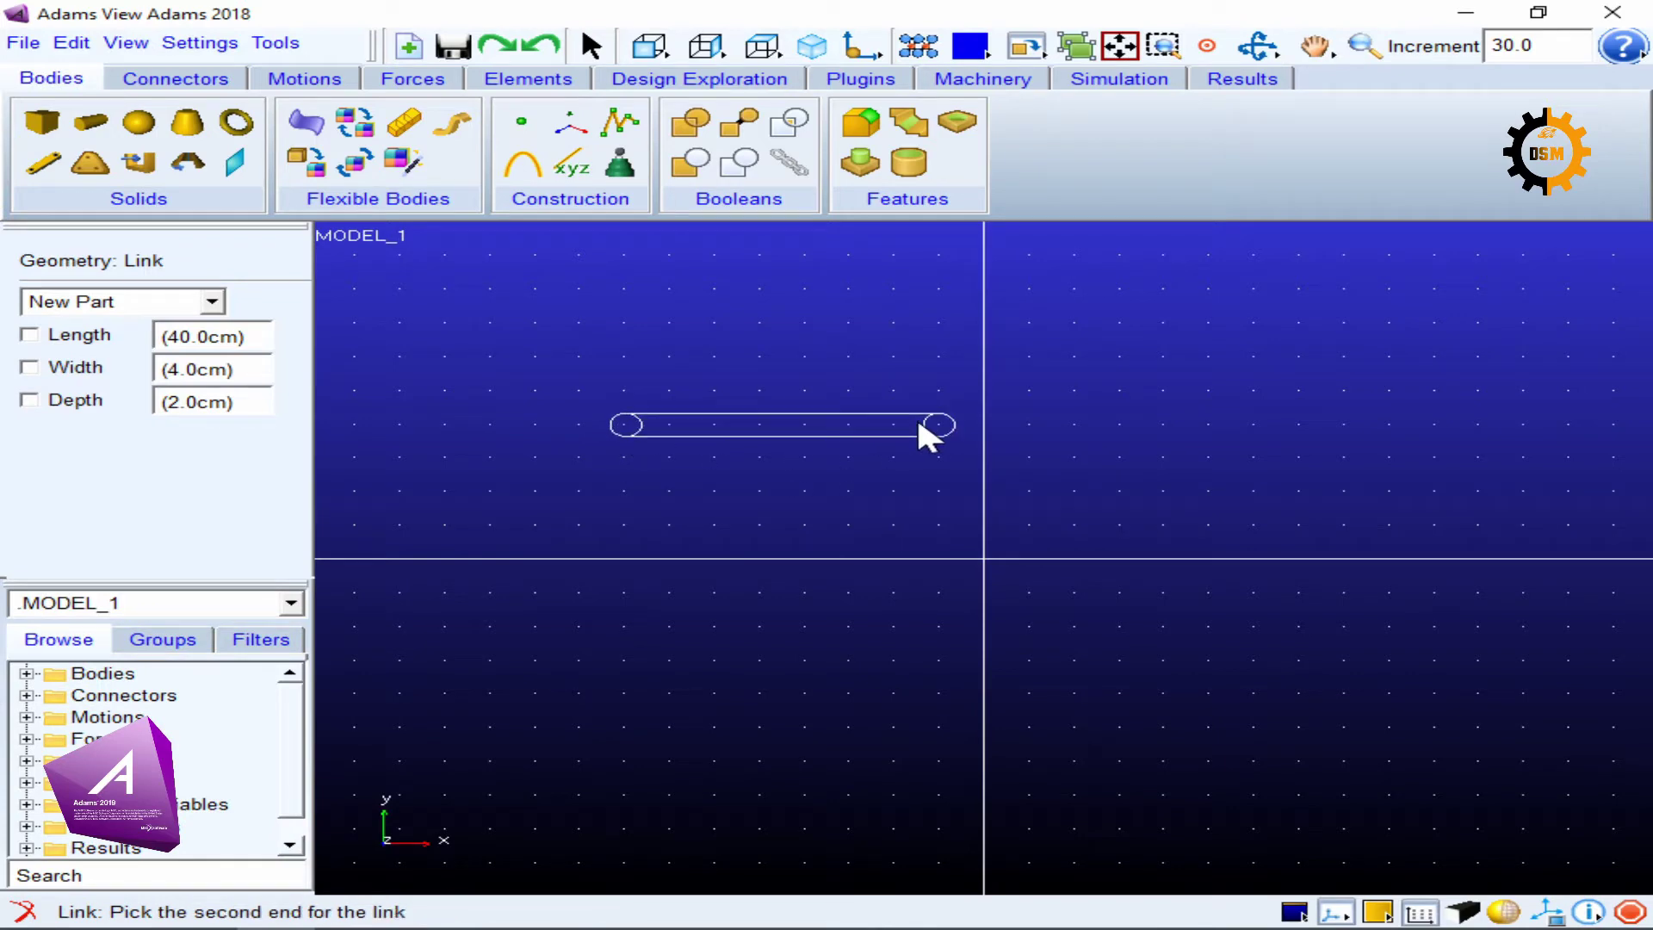
{"action": "key", "text": "Escape"}
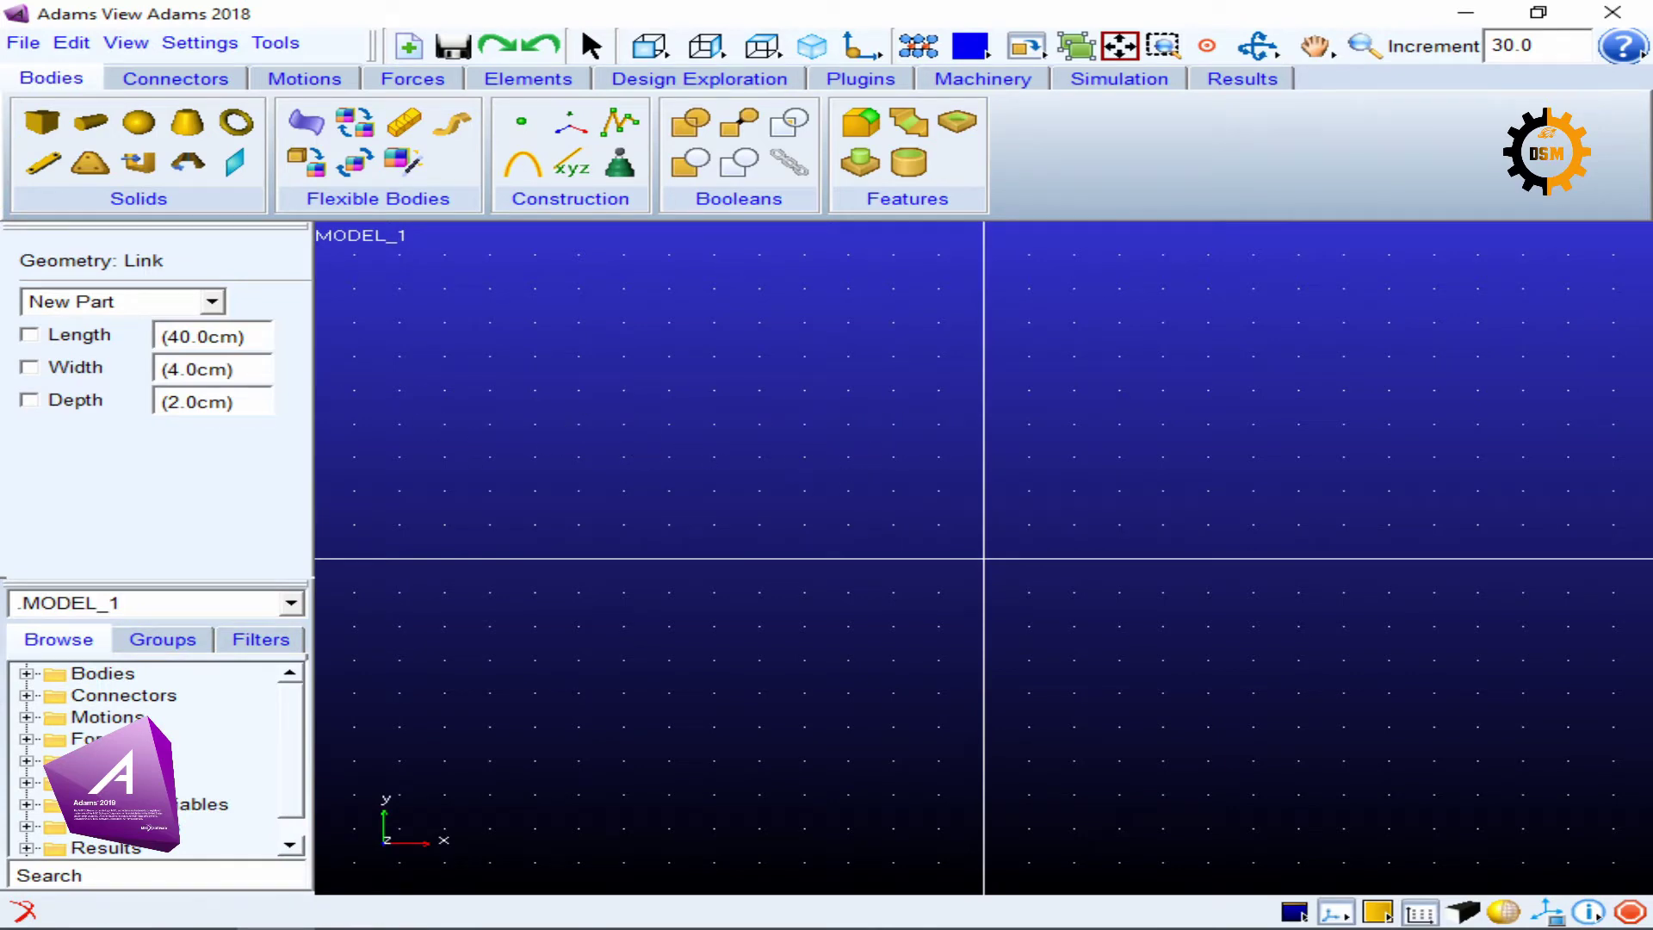
Create a horizontal link as a new part with fixed length 40 cm, width 4 cm and depth 2 cm, above the horizontal axis.
{"action": "left_click", "coordinate": [30, 336]}
{"action": "left_click", "coordinate": [29, 368]}
{"action": "left_click", "coordinate": [30, 400]}
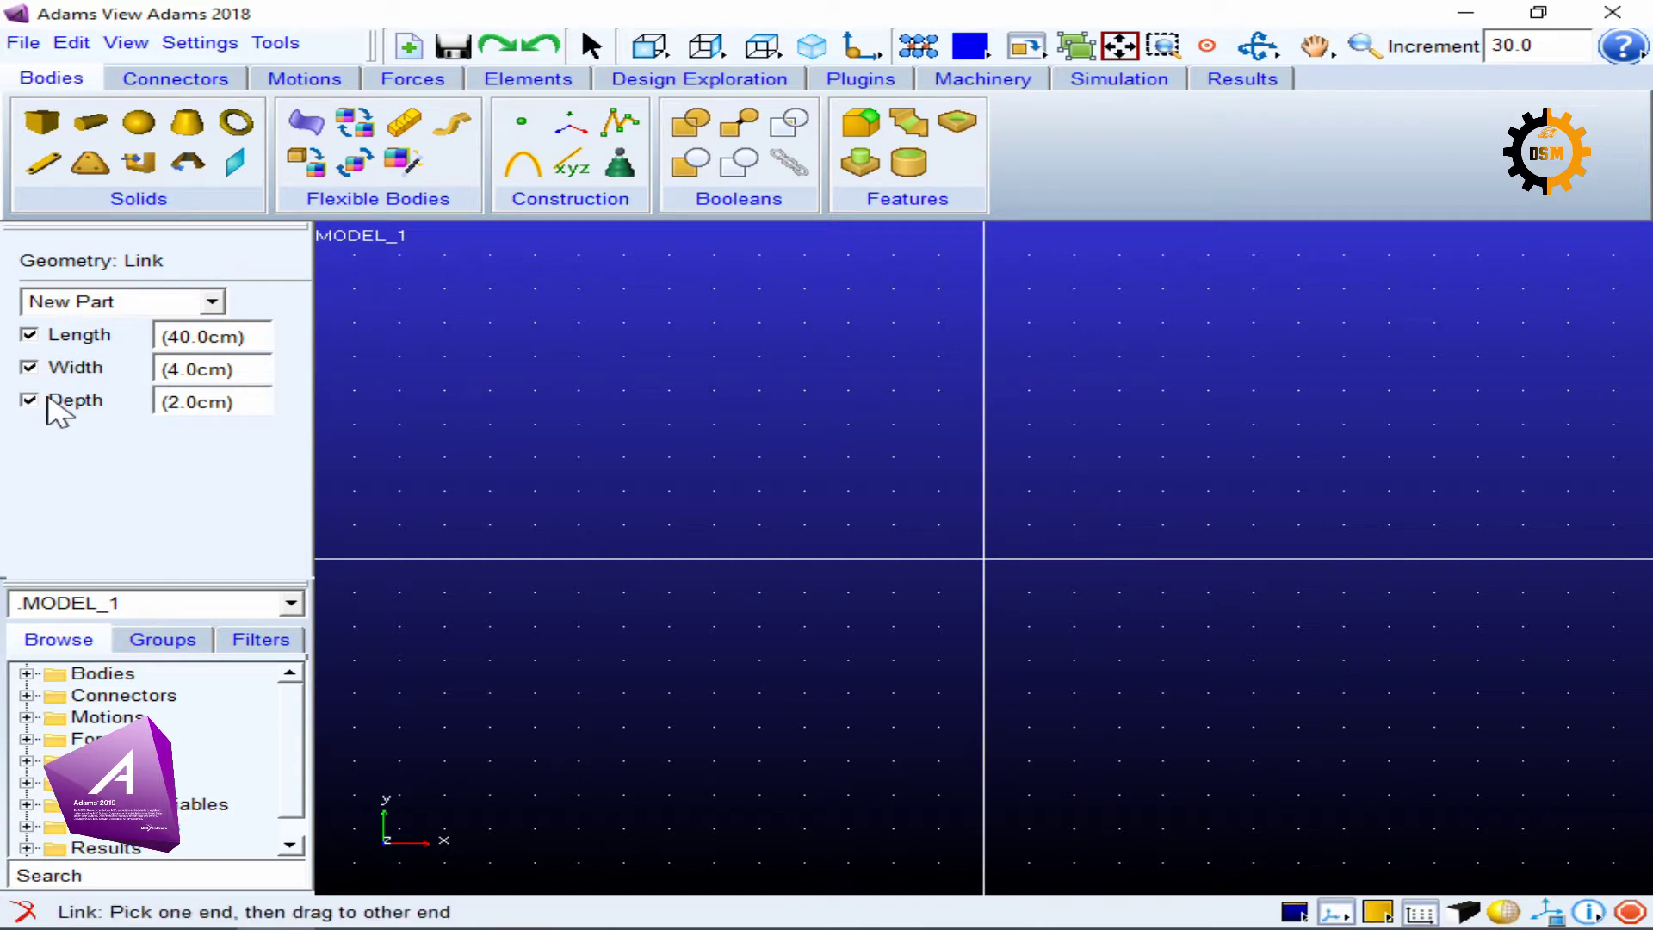
{"action": "left_click", "coordinate": [41, 159]}
{"action": "left_click", "coordinate": [669, 425]}
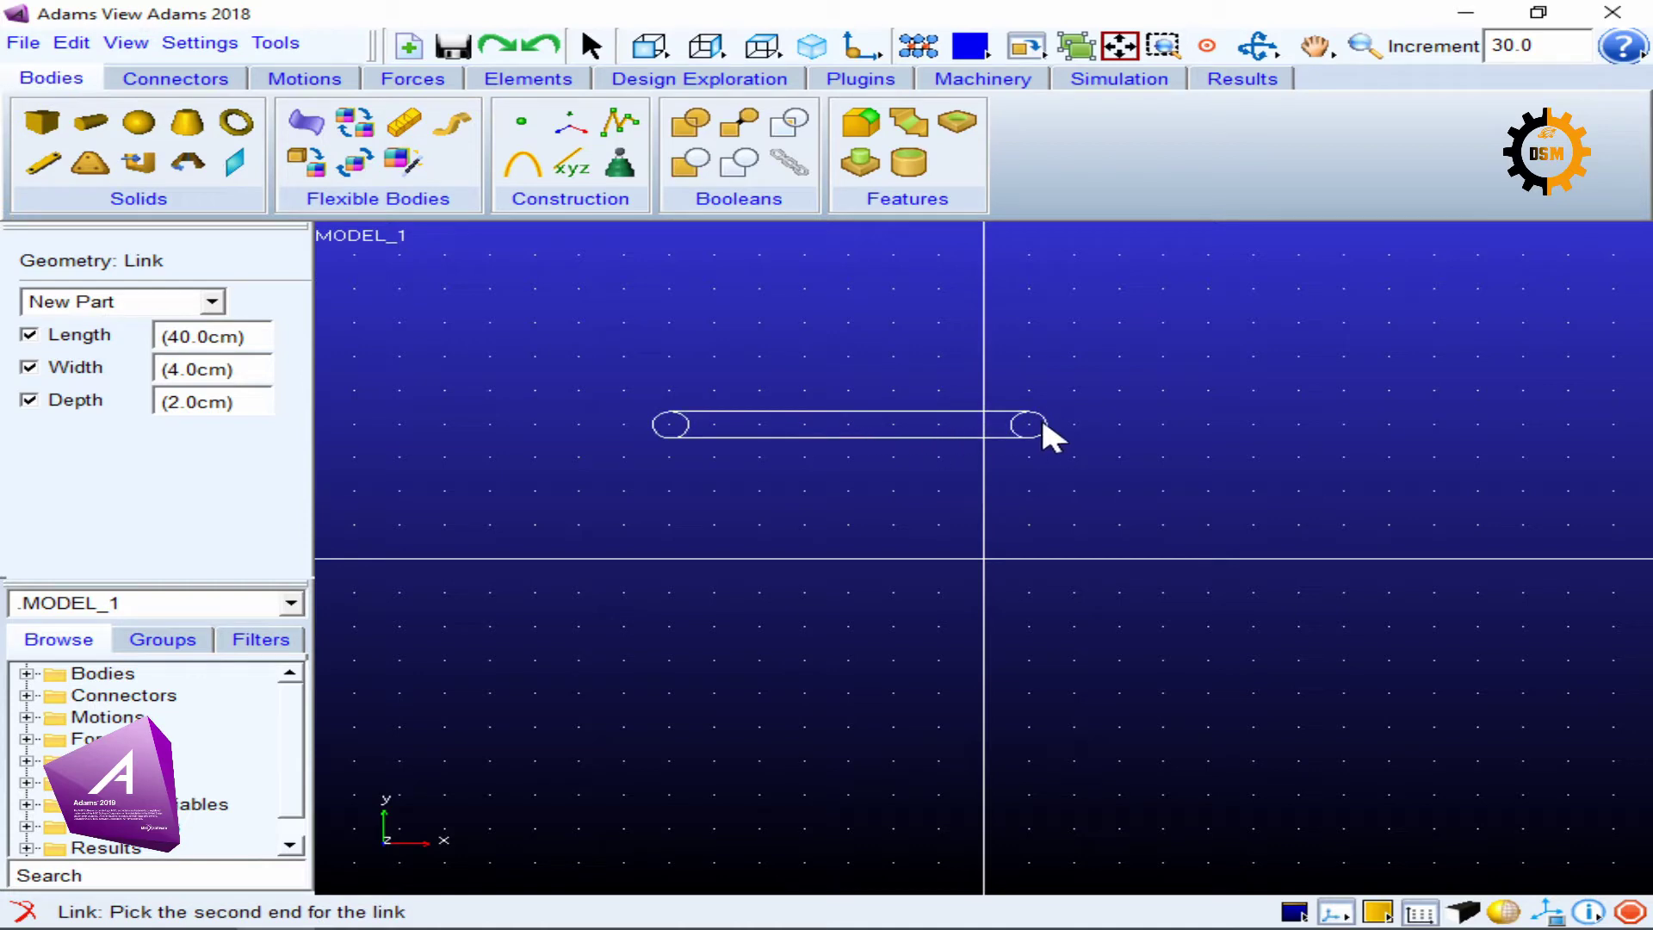
{"action": "left_click", "coordinate": [1091, 424]}
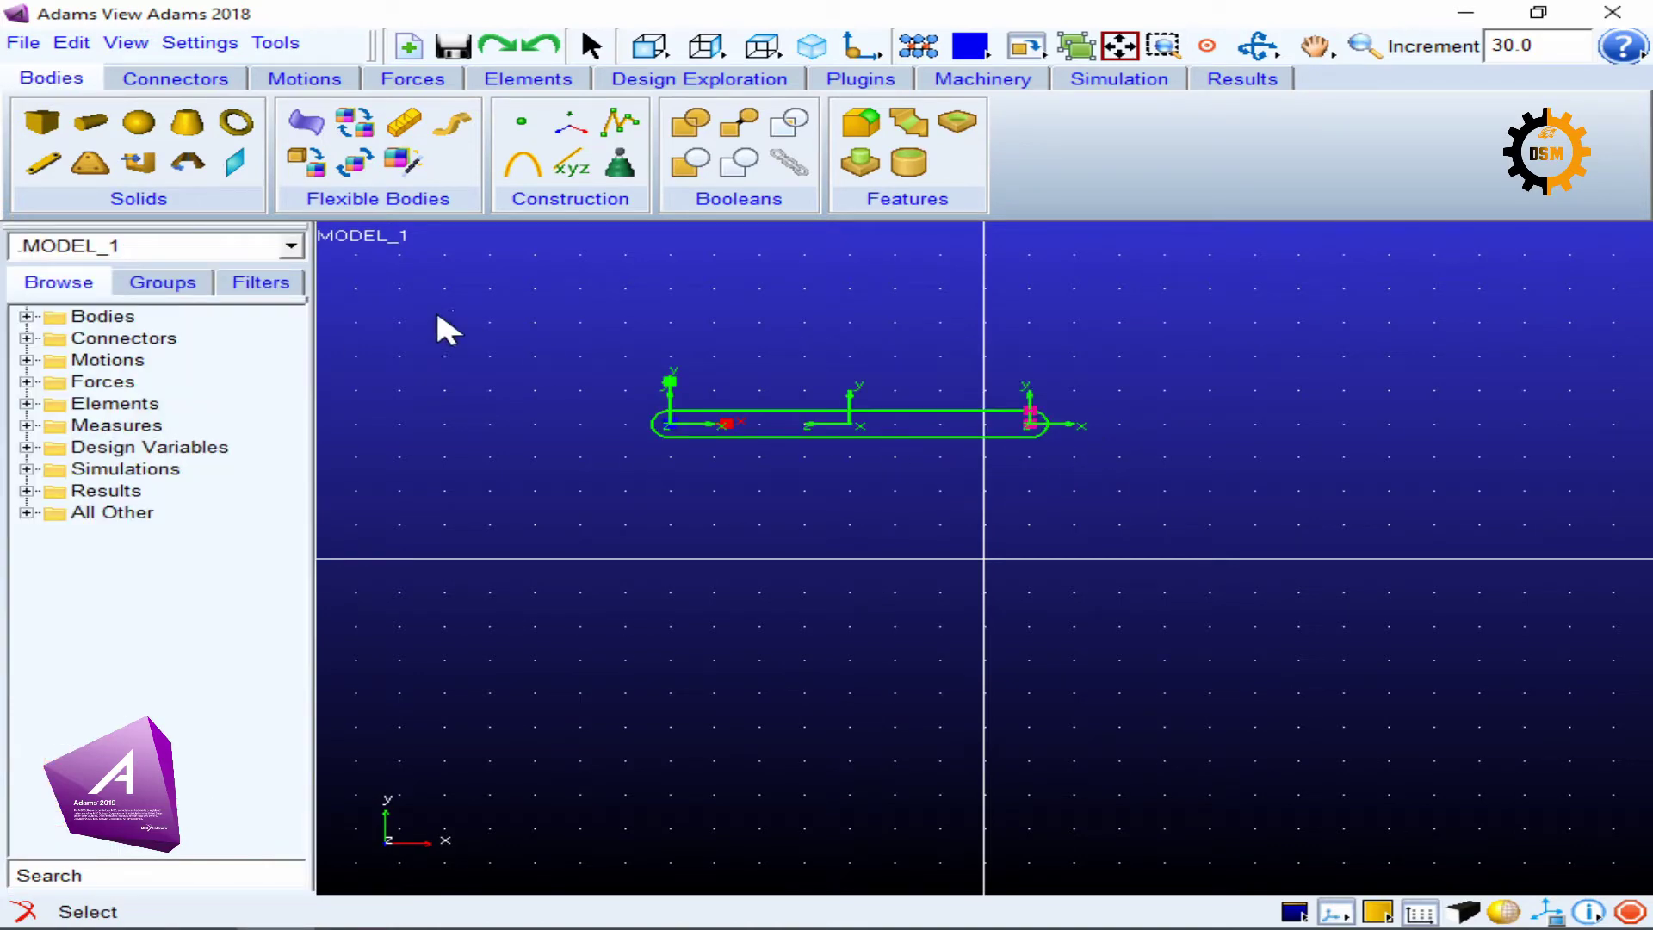
Create a second 40 x 4 x 2 cm link from the first link's right end, sloping upward to the right.
{"action": "left_click", "coordinate": [42, 162]}
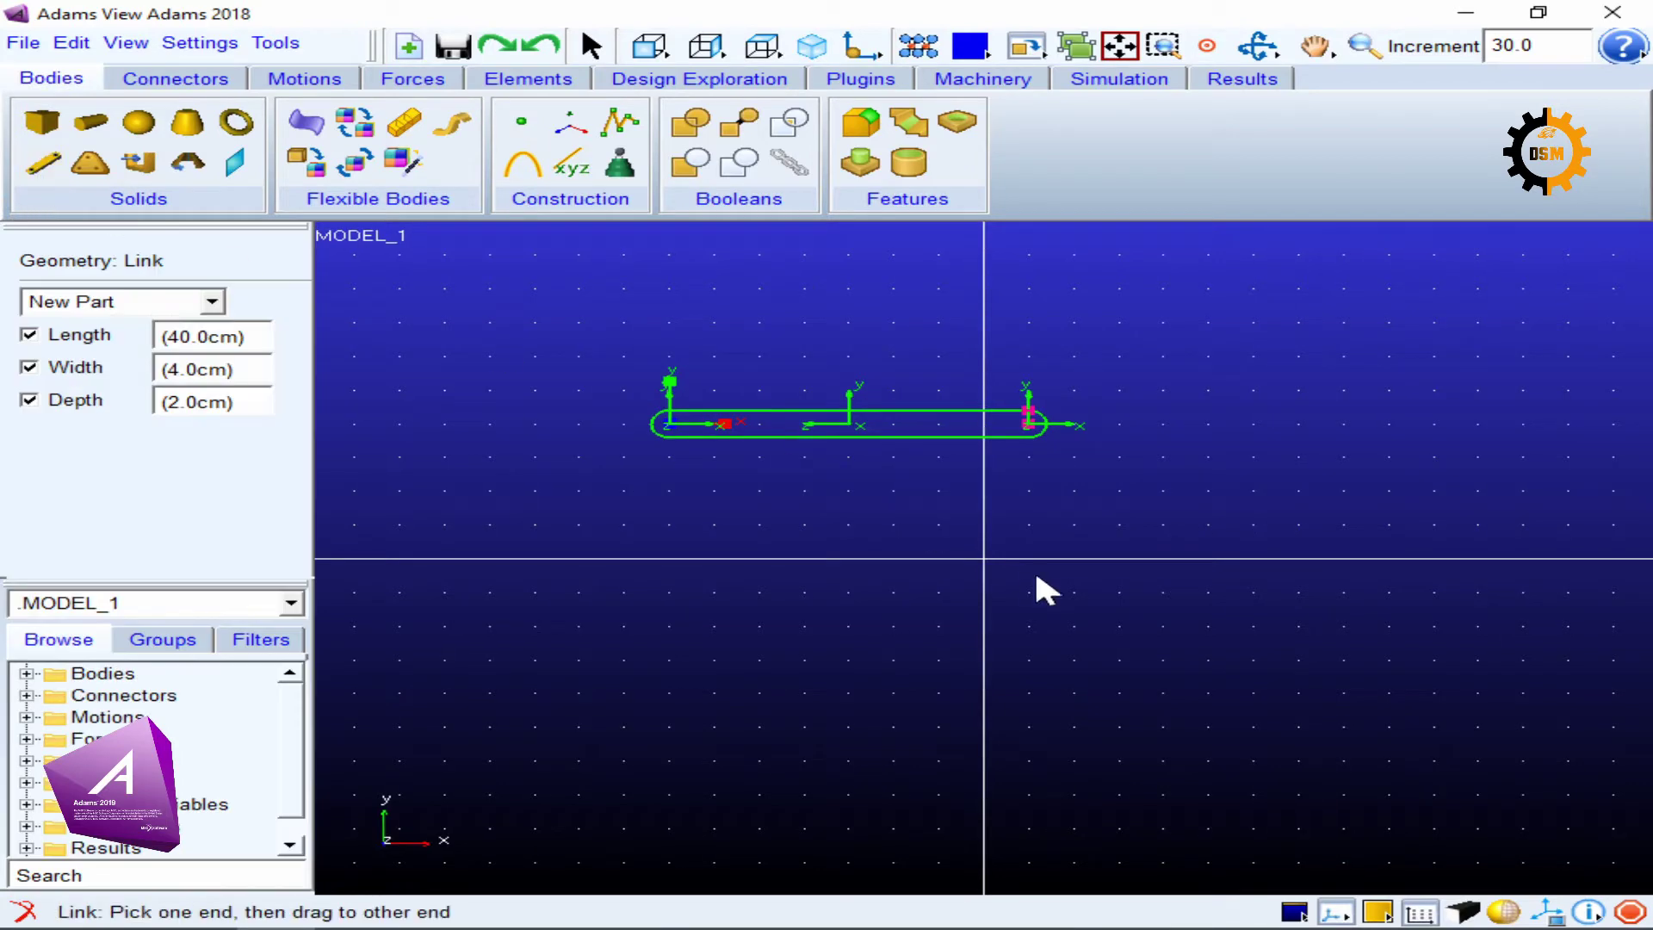
{"action": "left_click", "coordinate": [1031, 422]}
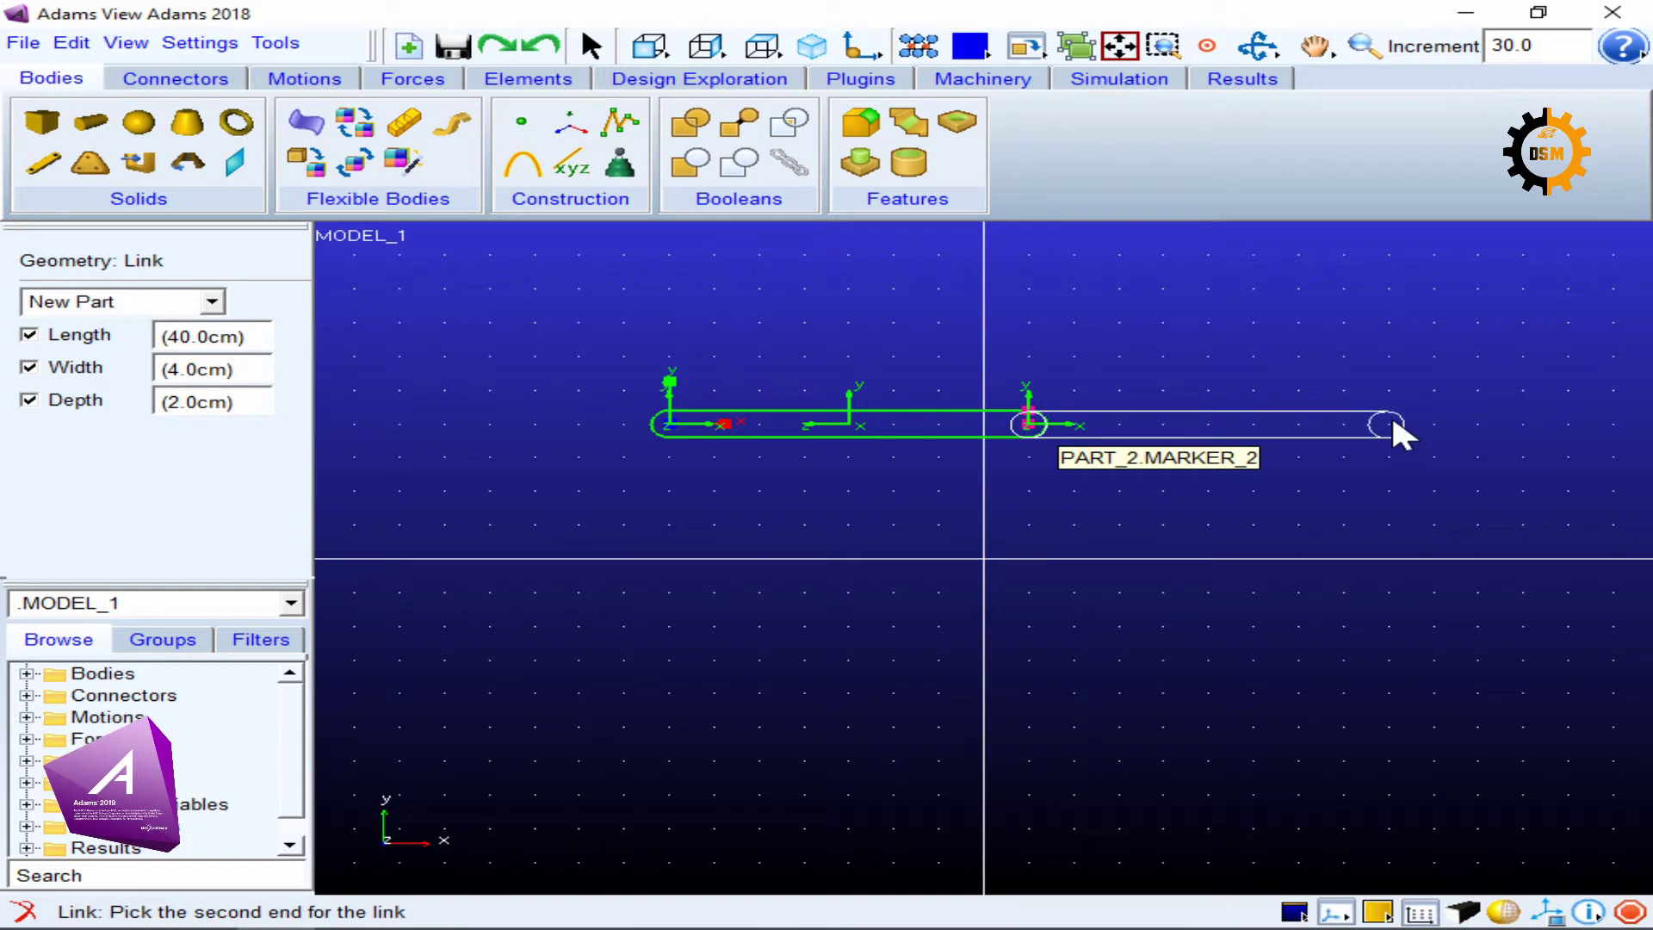
{"action": "left_click", "coordinate": [1351, 329]}
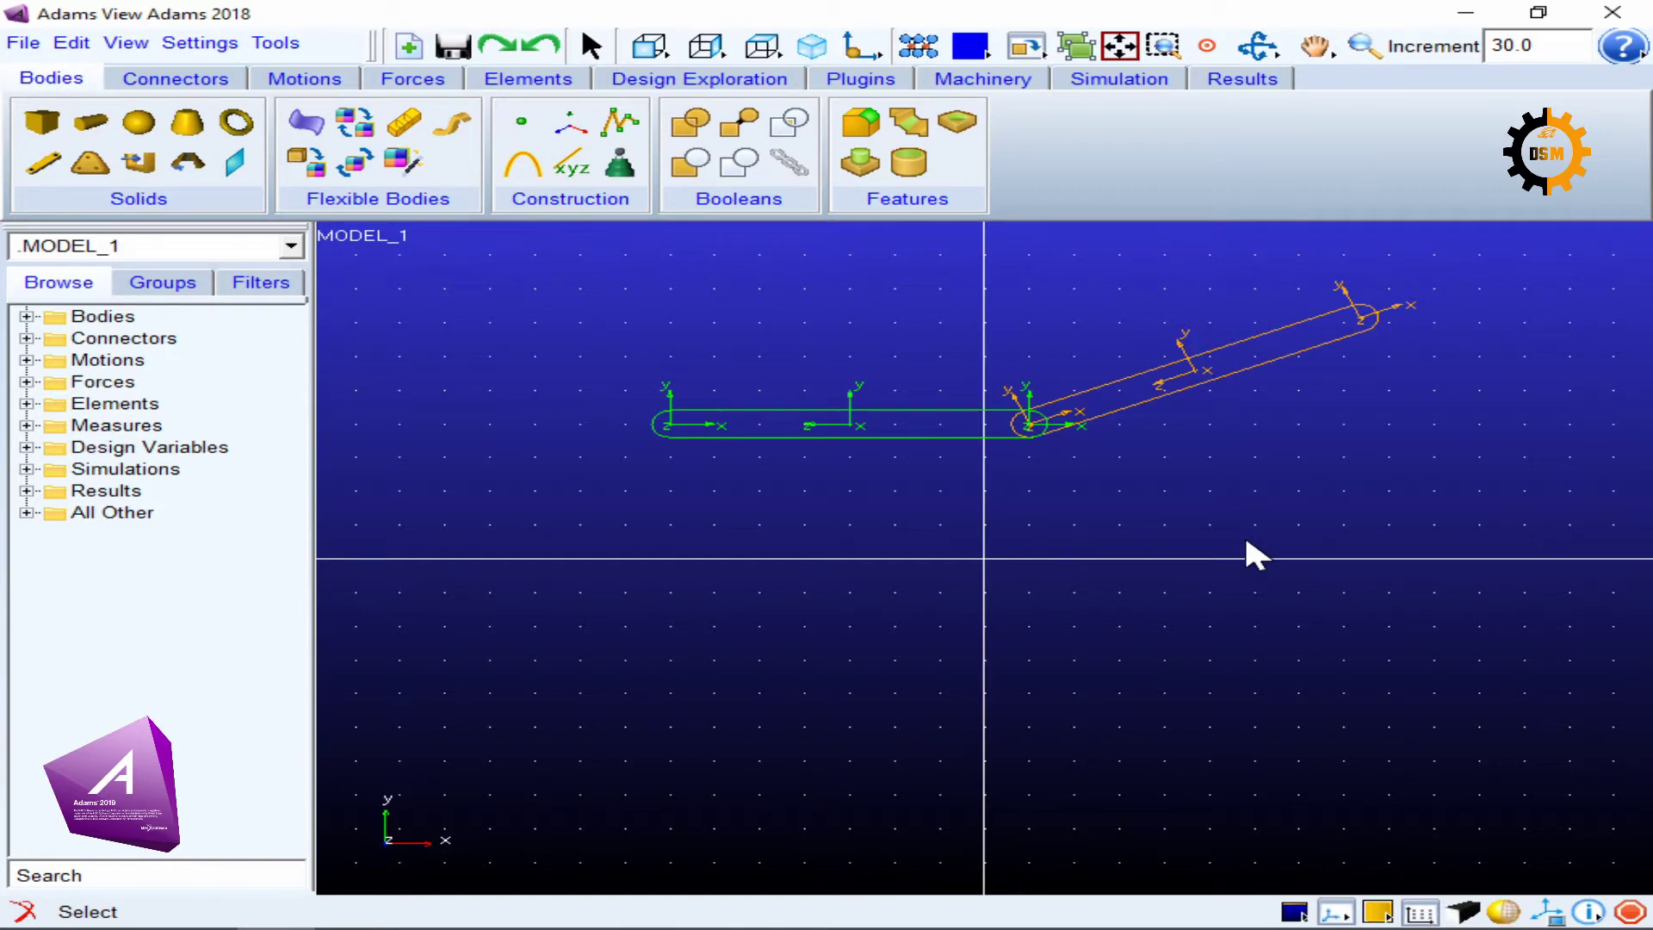
Create a fixed joint between the horizontal and inclined links at their shared end, using 2 Bodies - 1 Location and Normal To Grid.
{"action": "left_click", "coordinate": [175, 82]}
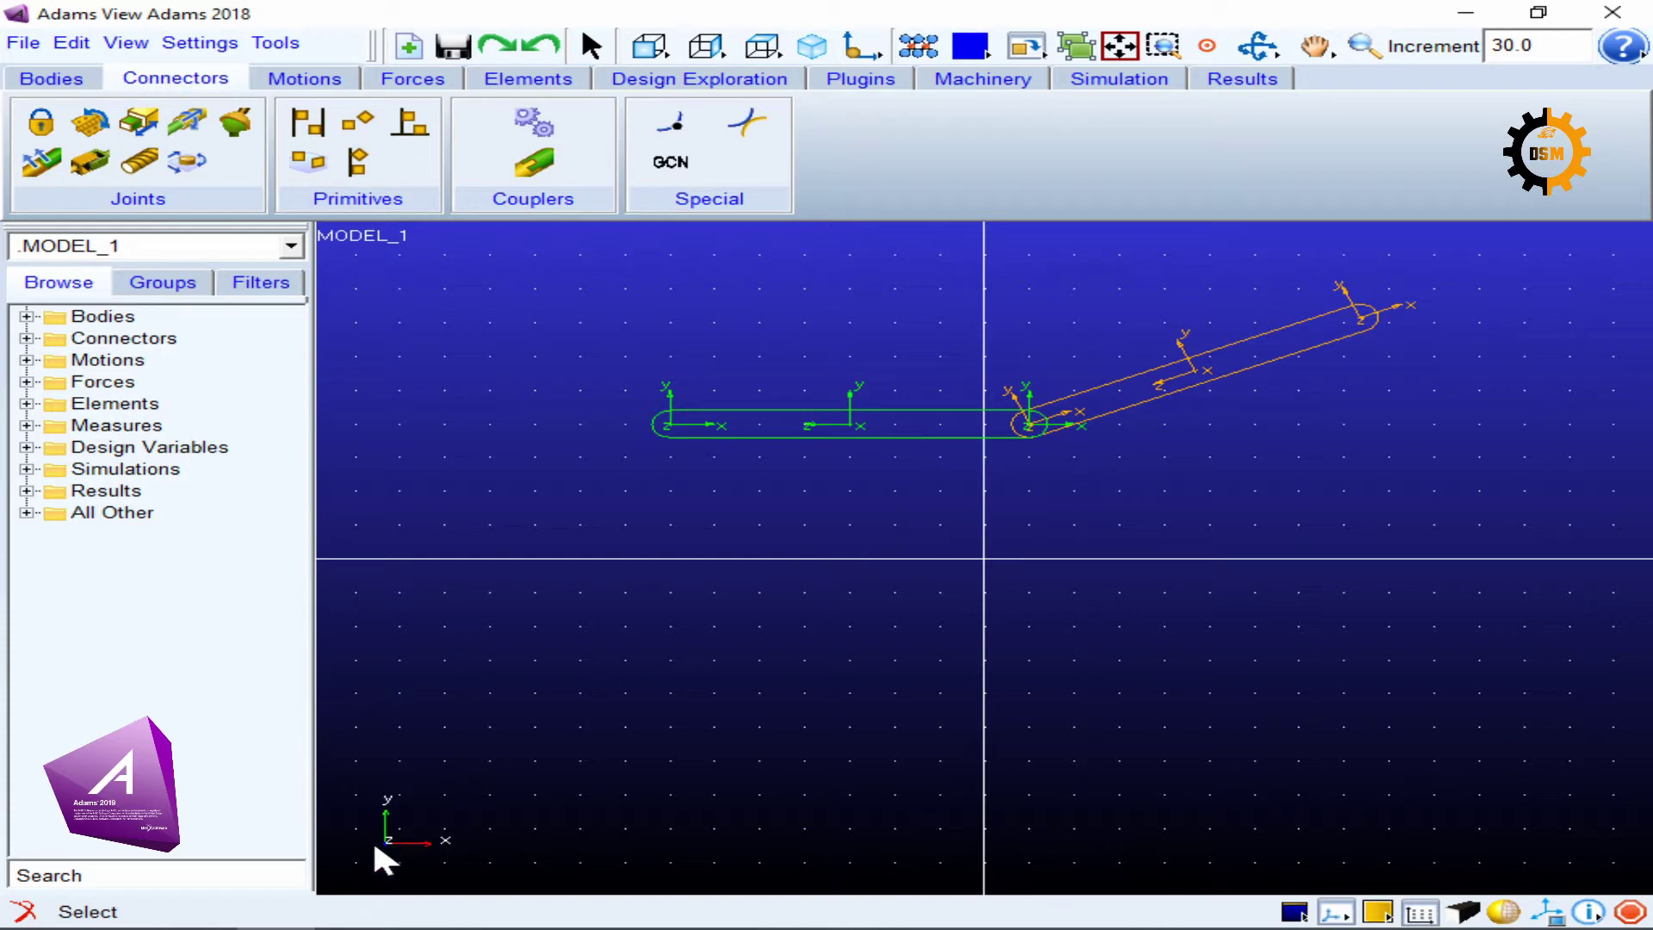
{"action": "key", "text": "r"}
{"action": "left_click_drag", "start_coordinate": [601, 774], "coordinate": [516, 785]}
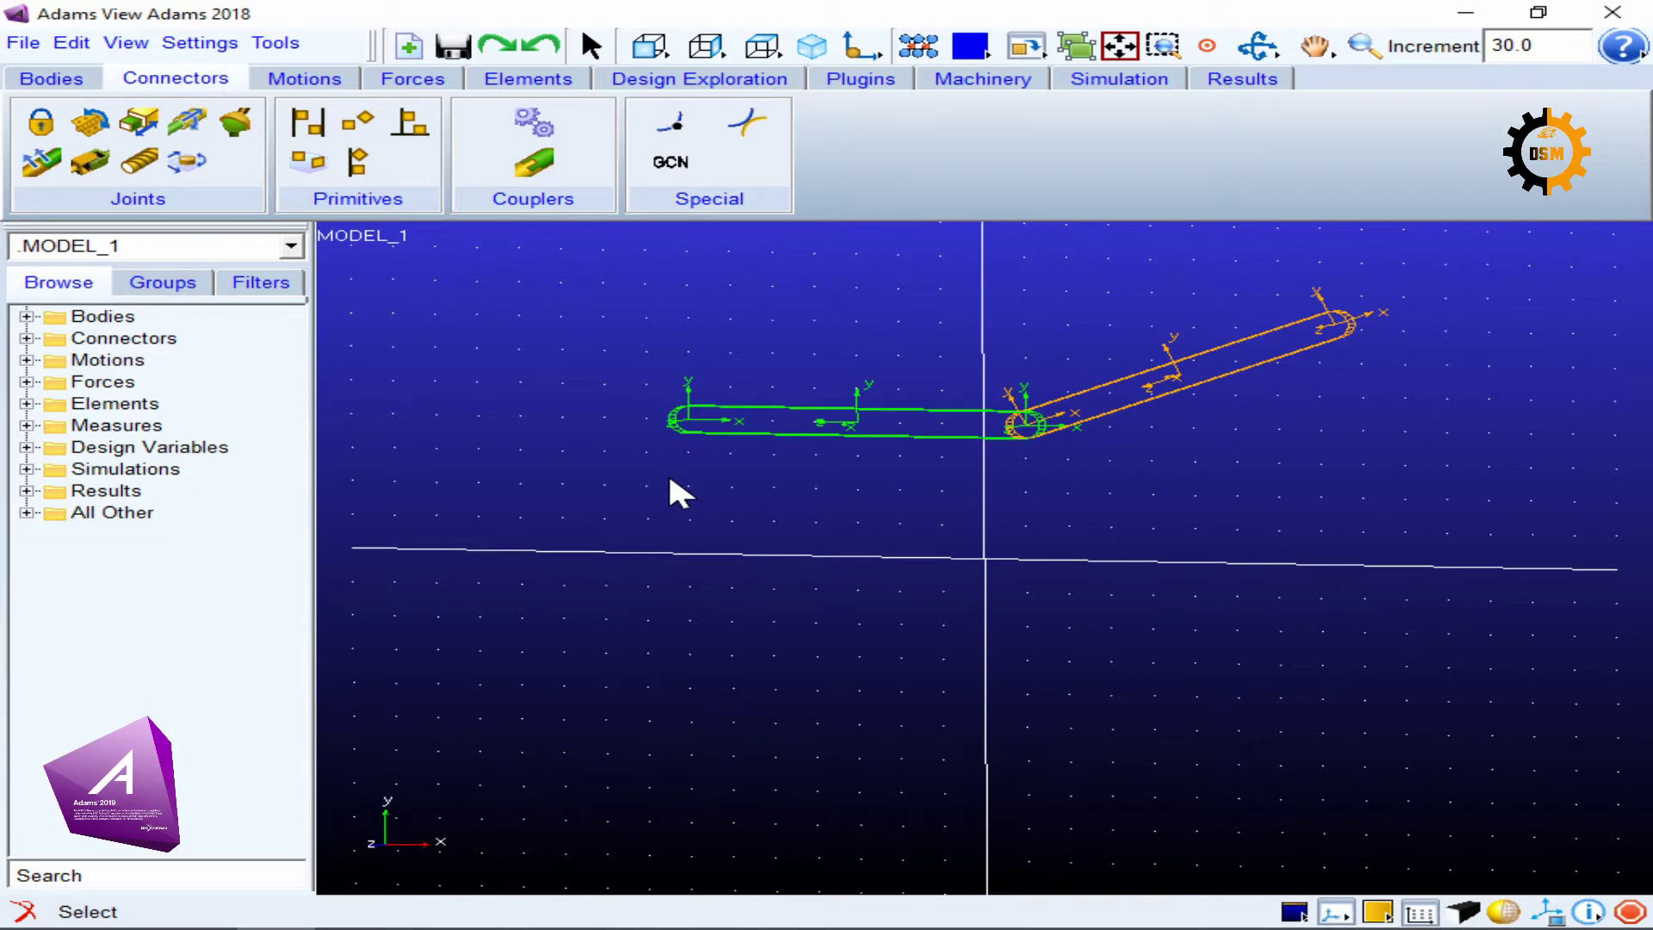
{"action": "left_click", "coordinate": [650, 46]}
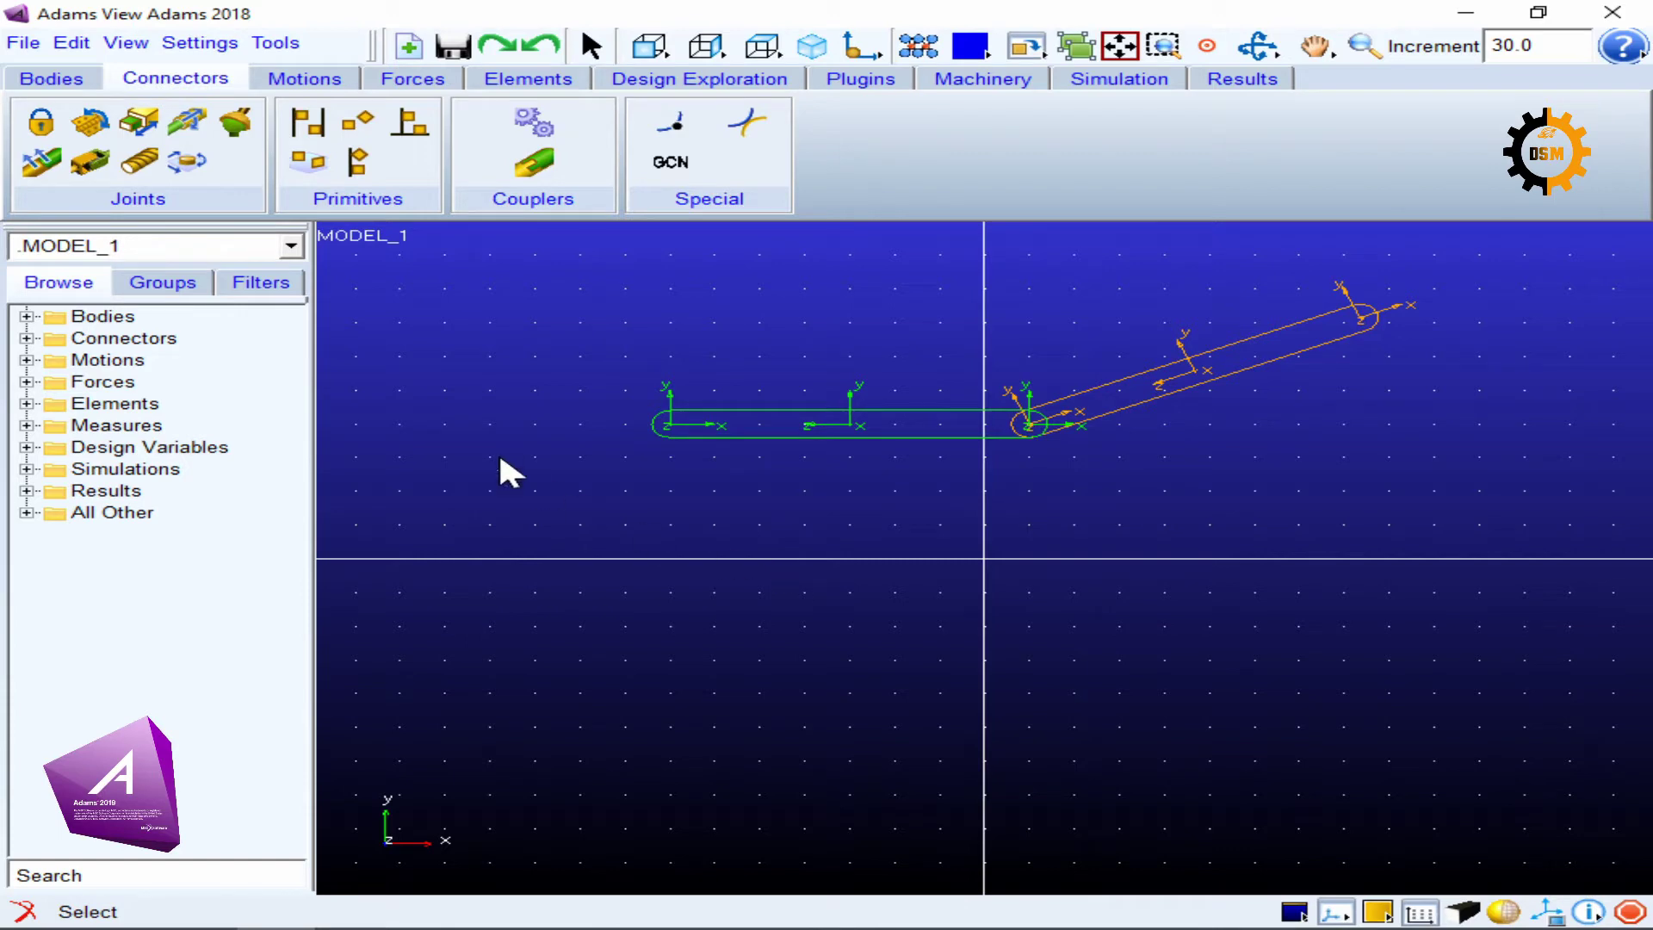
{"action": "left_click", "coordinate": [43, 125]}
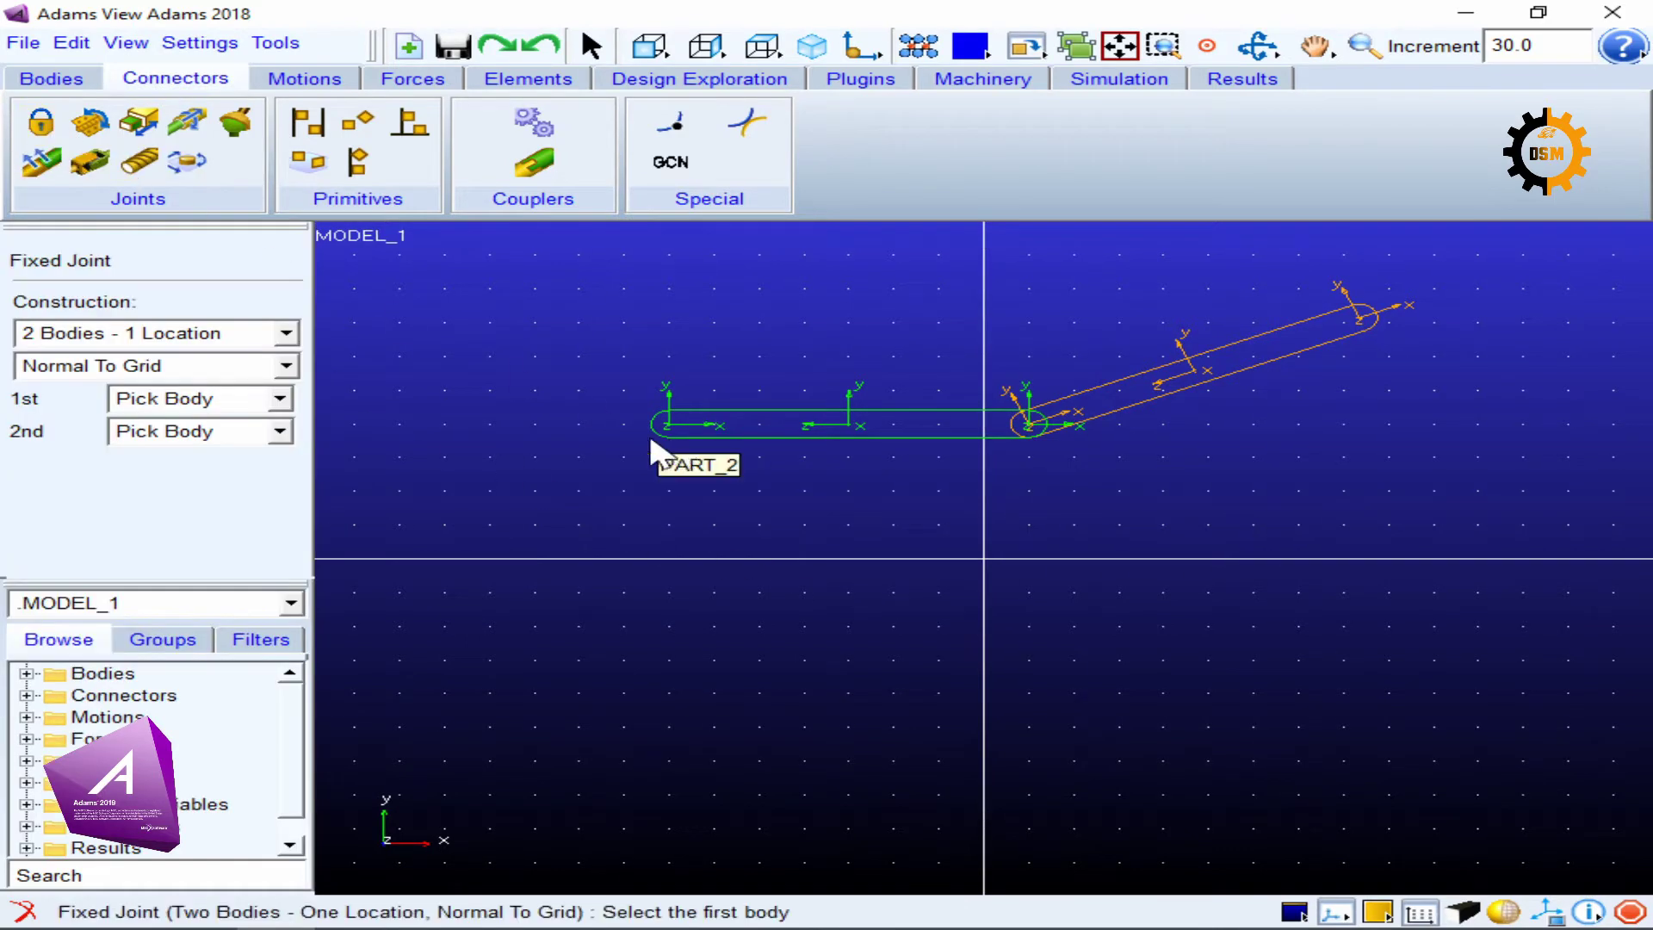
{"action": "left_click", "coordinate": [190, 335]}
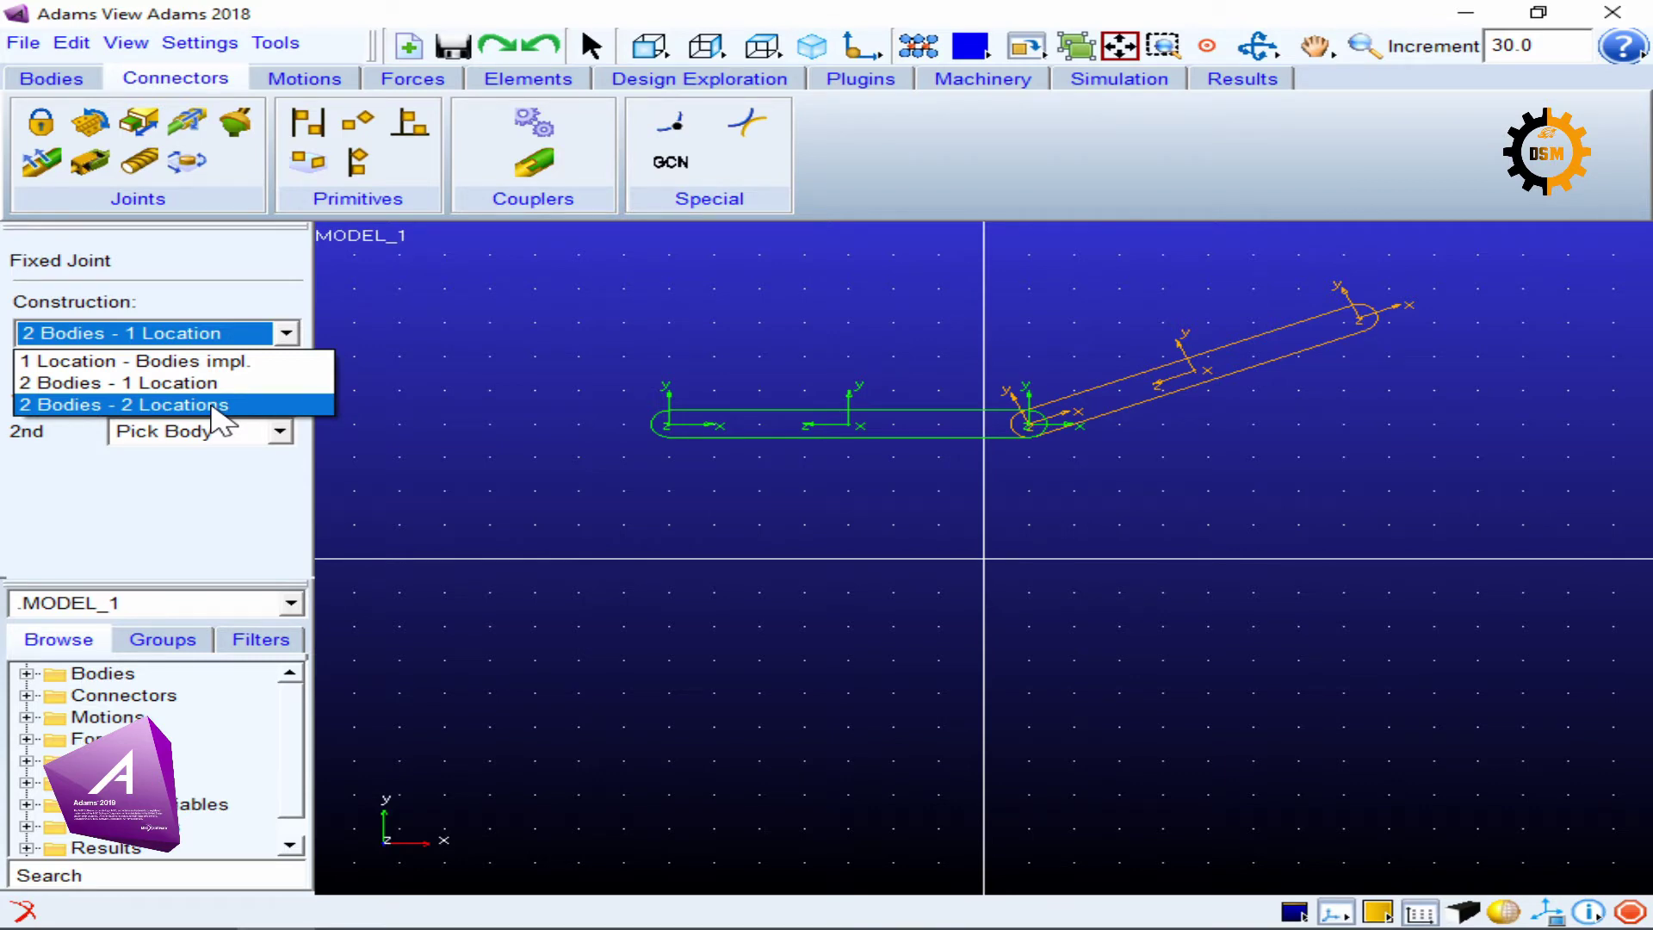
{"action": "left_click", "coordinate": [222, 290]}
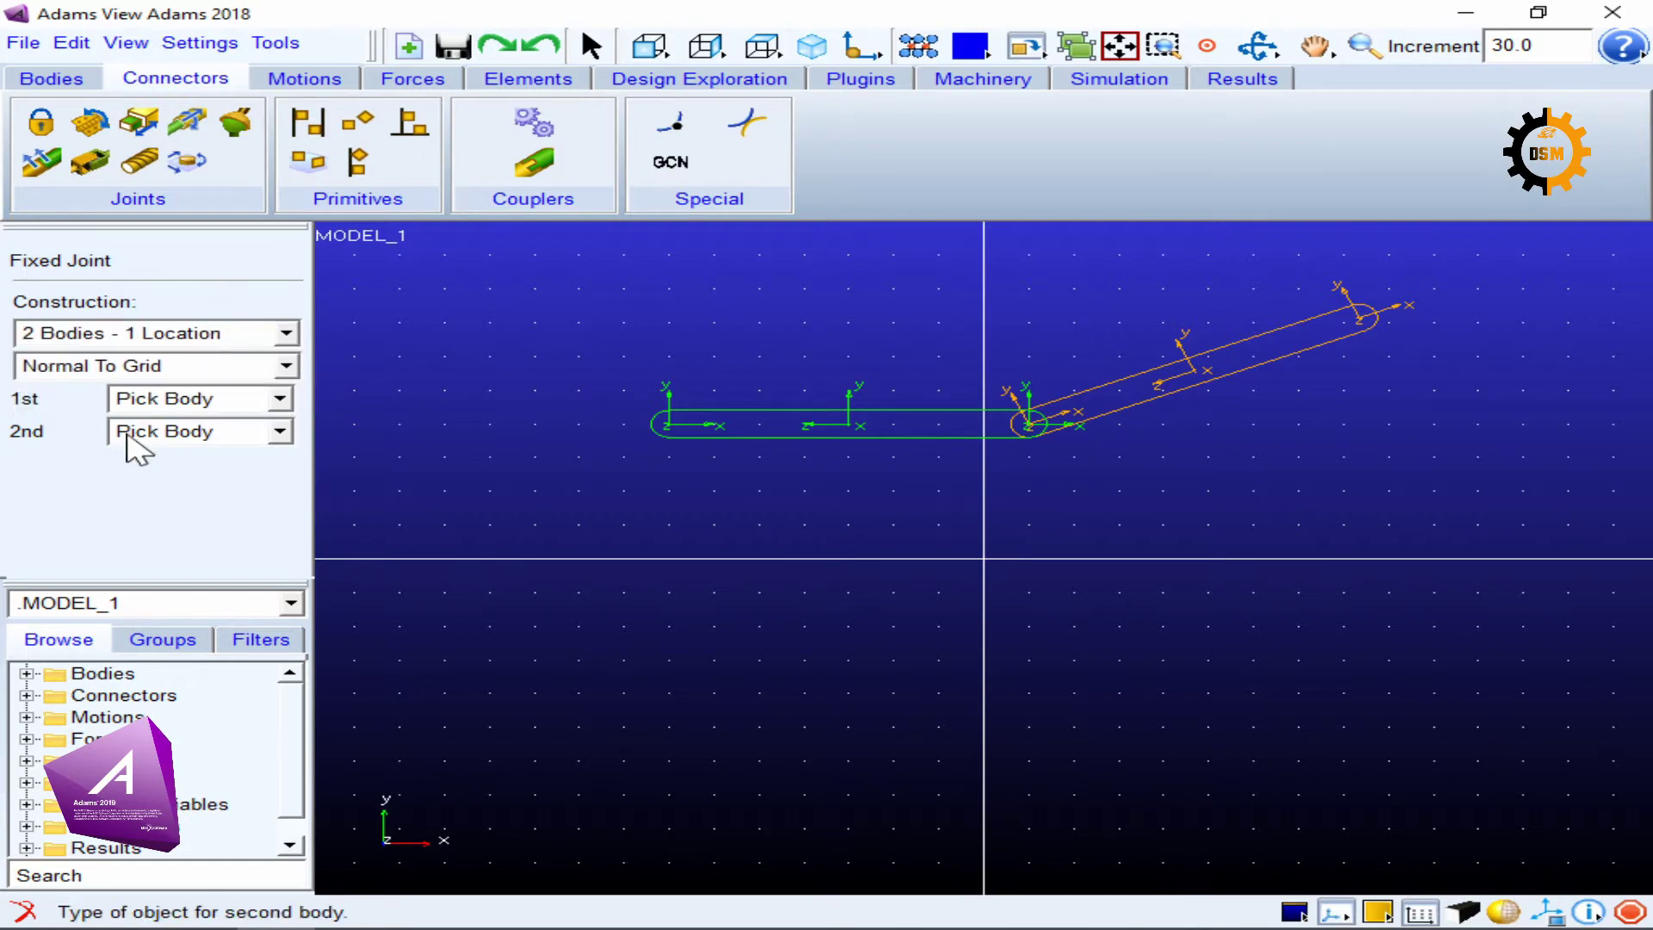
{"action": "left_click", "coordinate": [161, 368]}
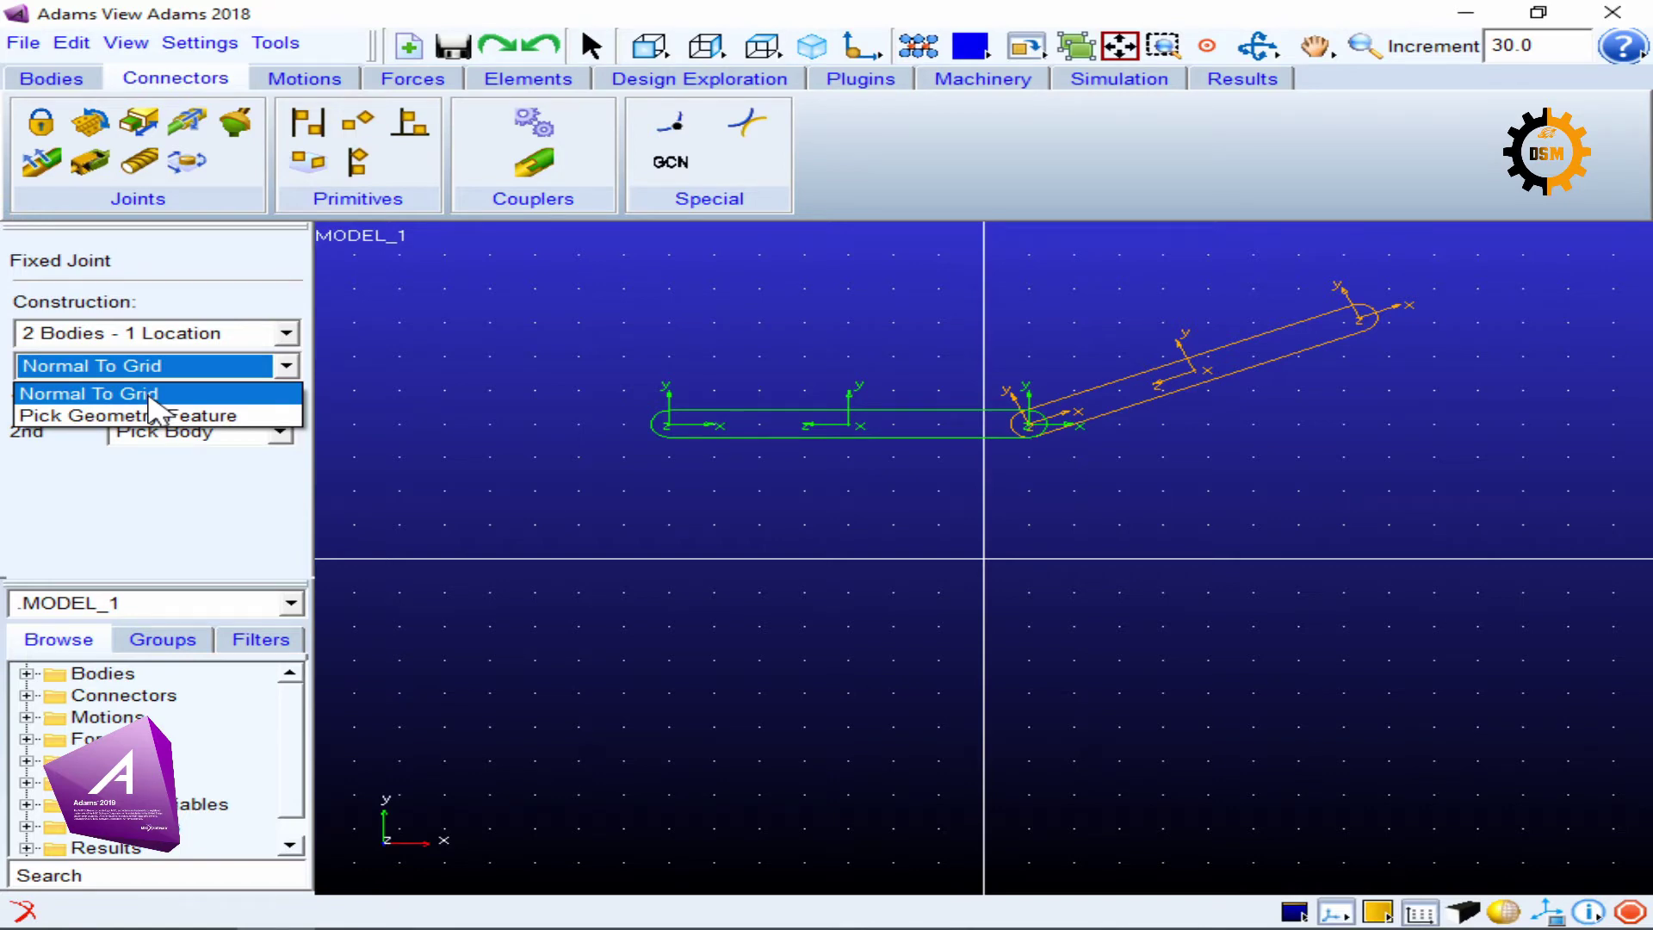
{"action": "left_click", "coordinate": [284, 558]}
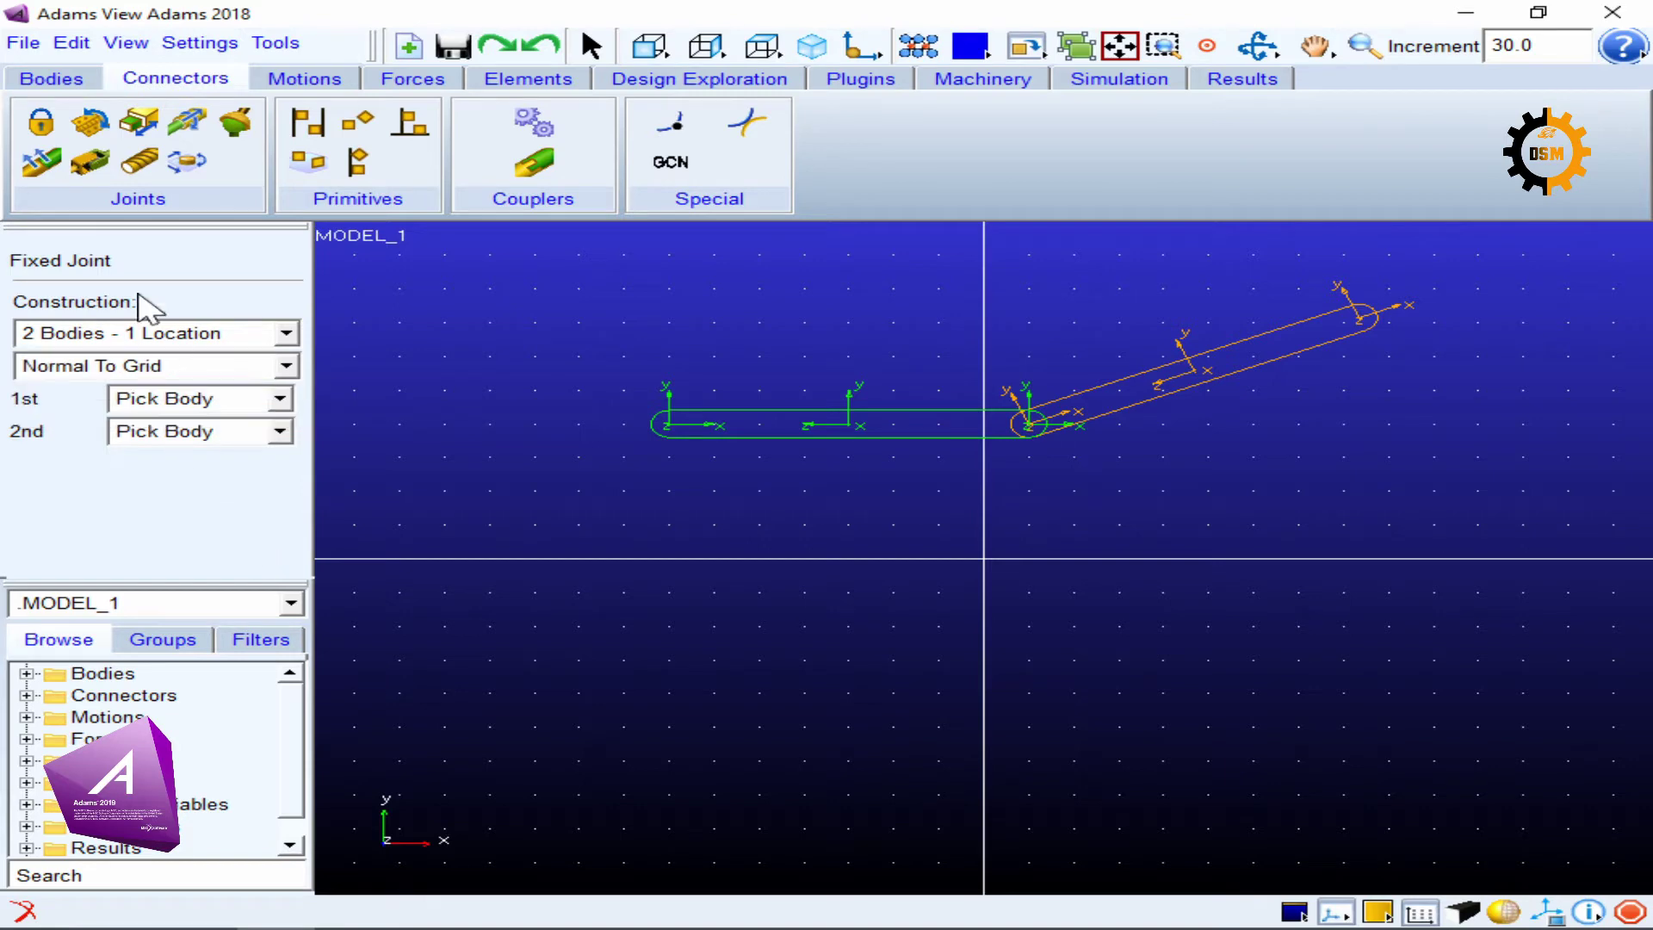
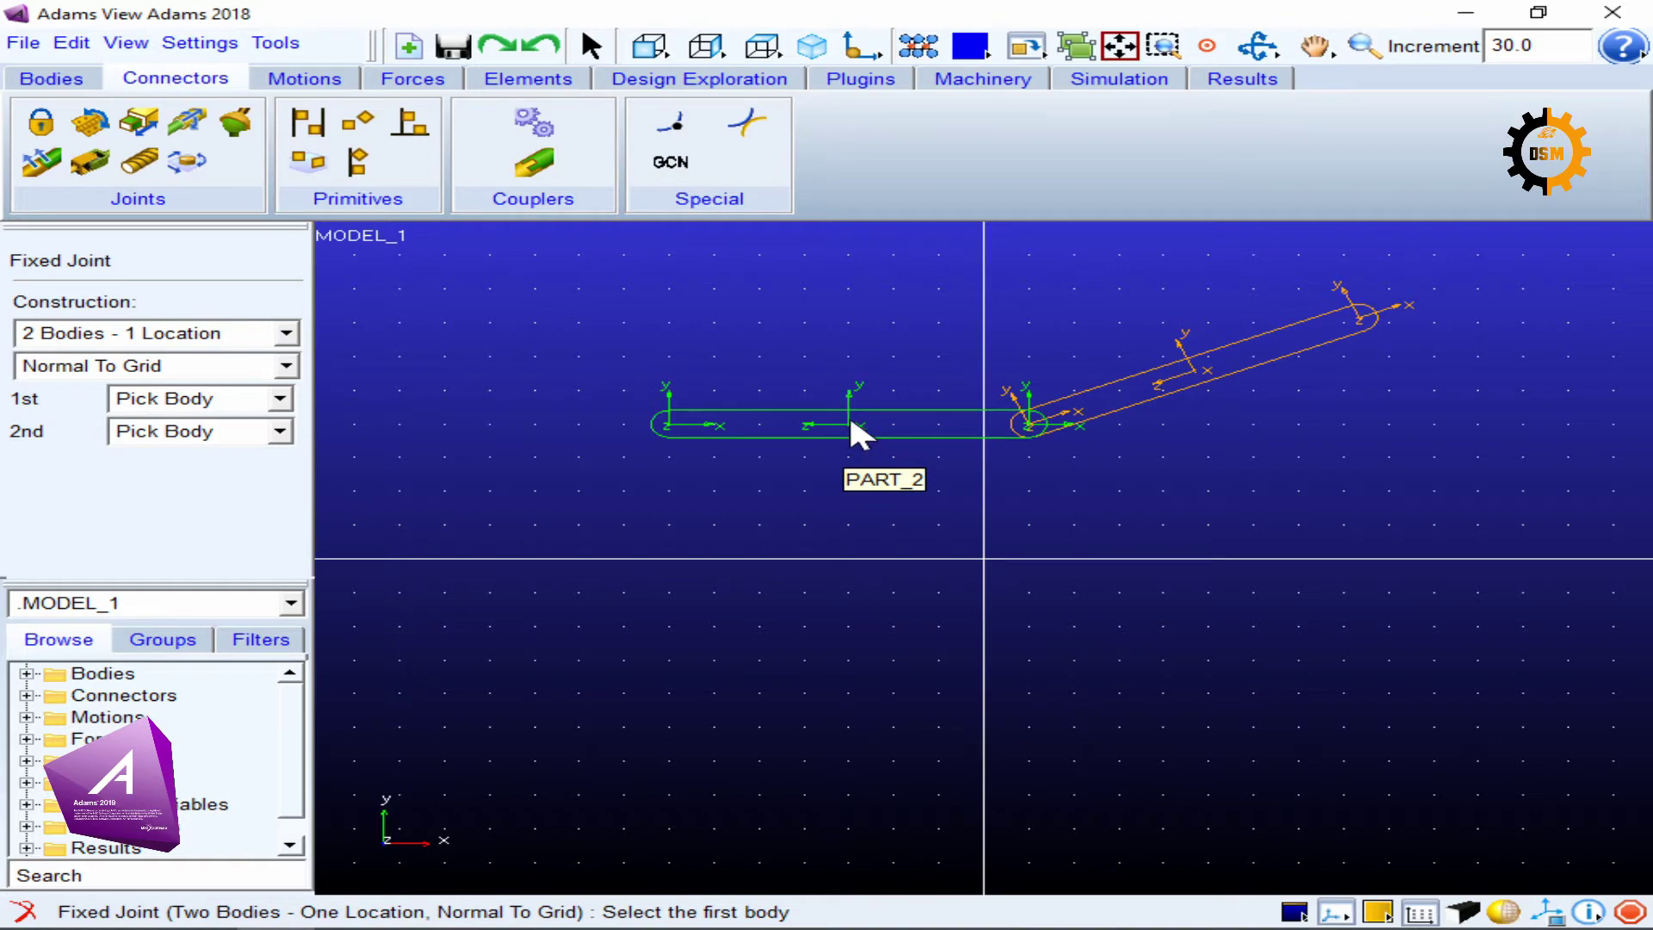
{"action": "left_click", "coordinate": [848, 430]}
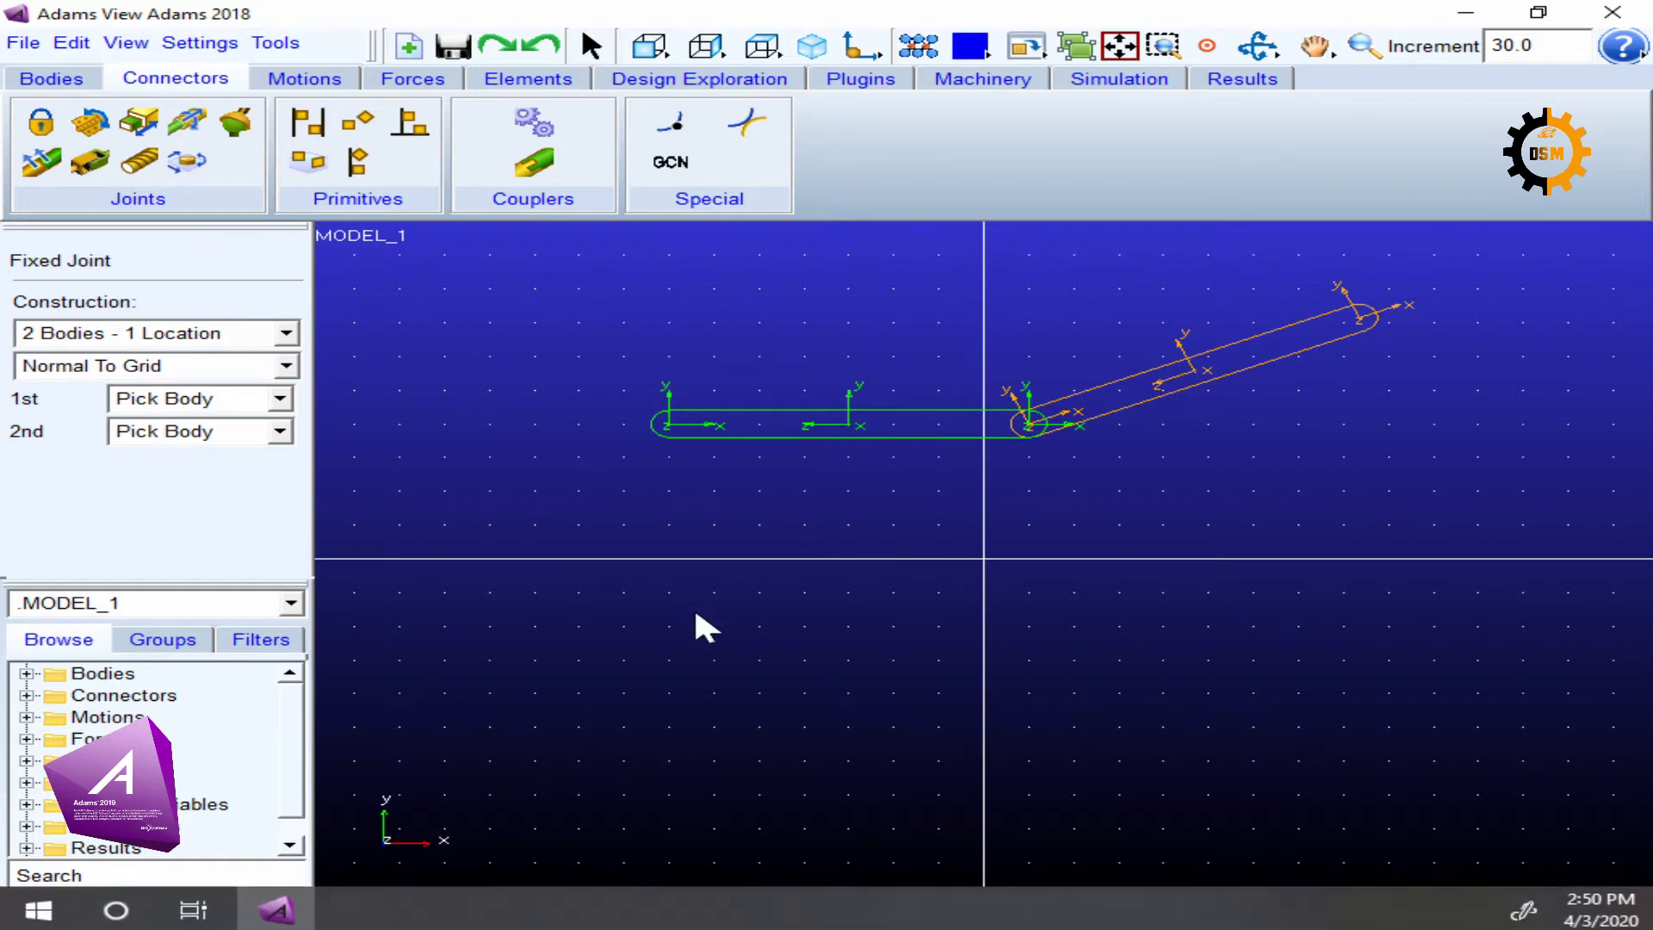
{"action": "left_click", "coordinate": [1188, 368]}
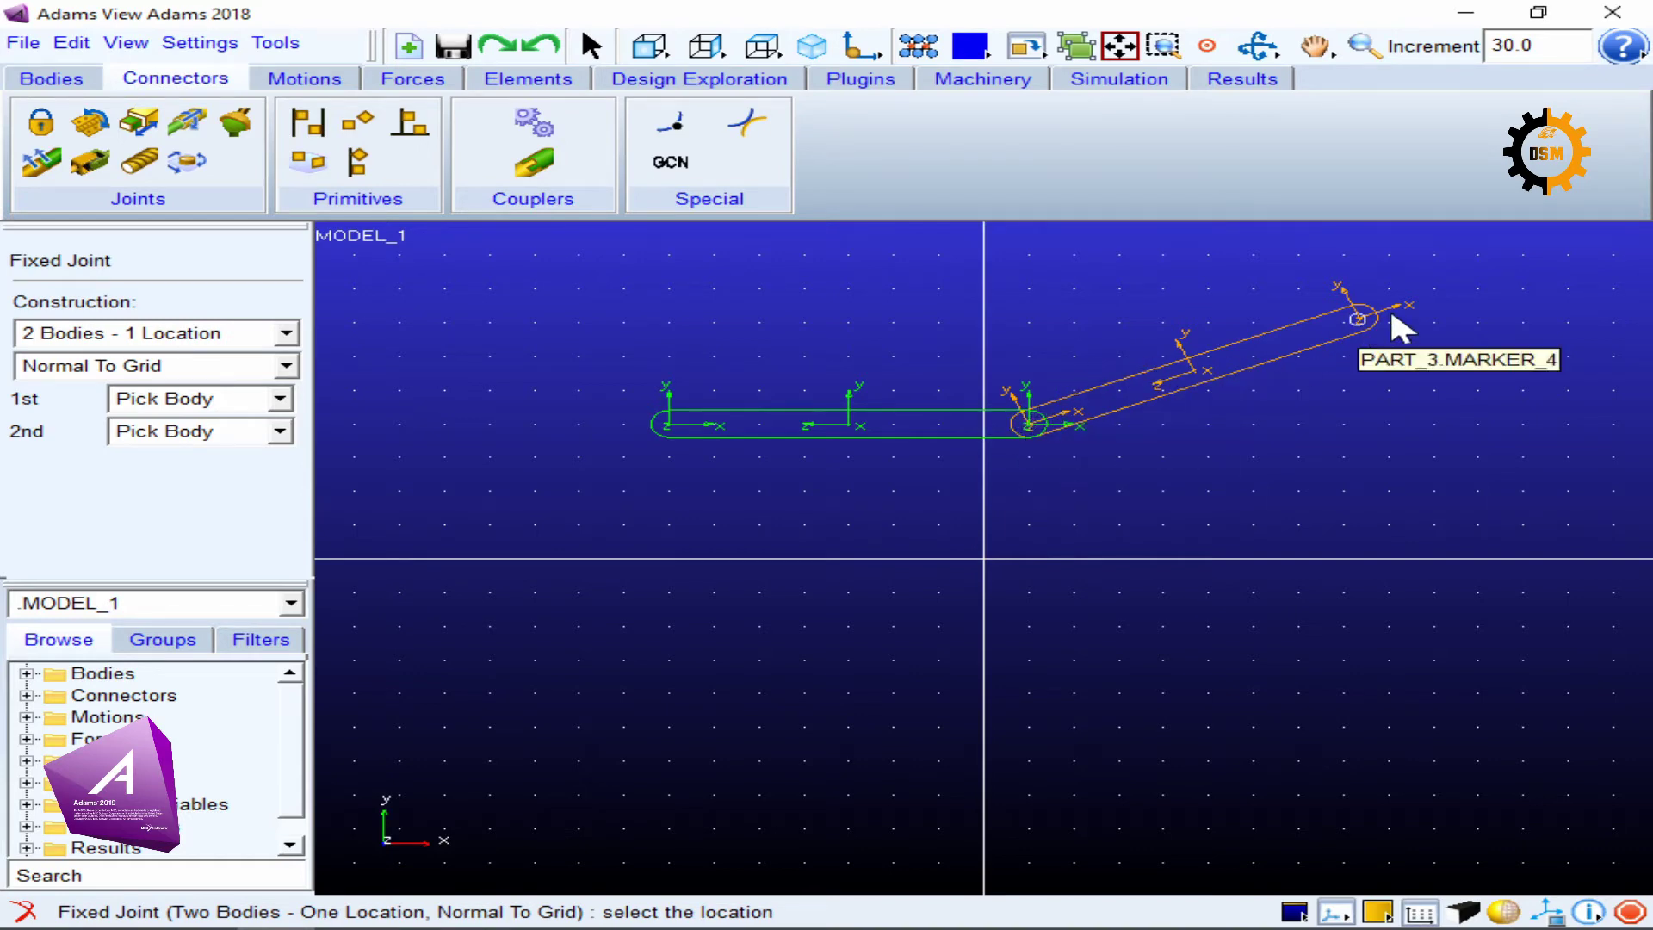
{"action": "left_click", "coordinate": [1030, 424]}
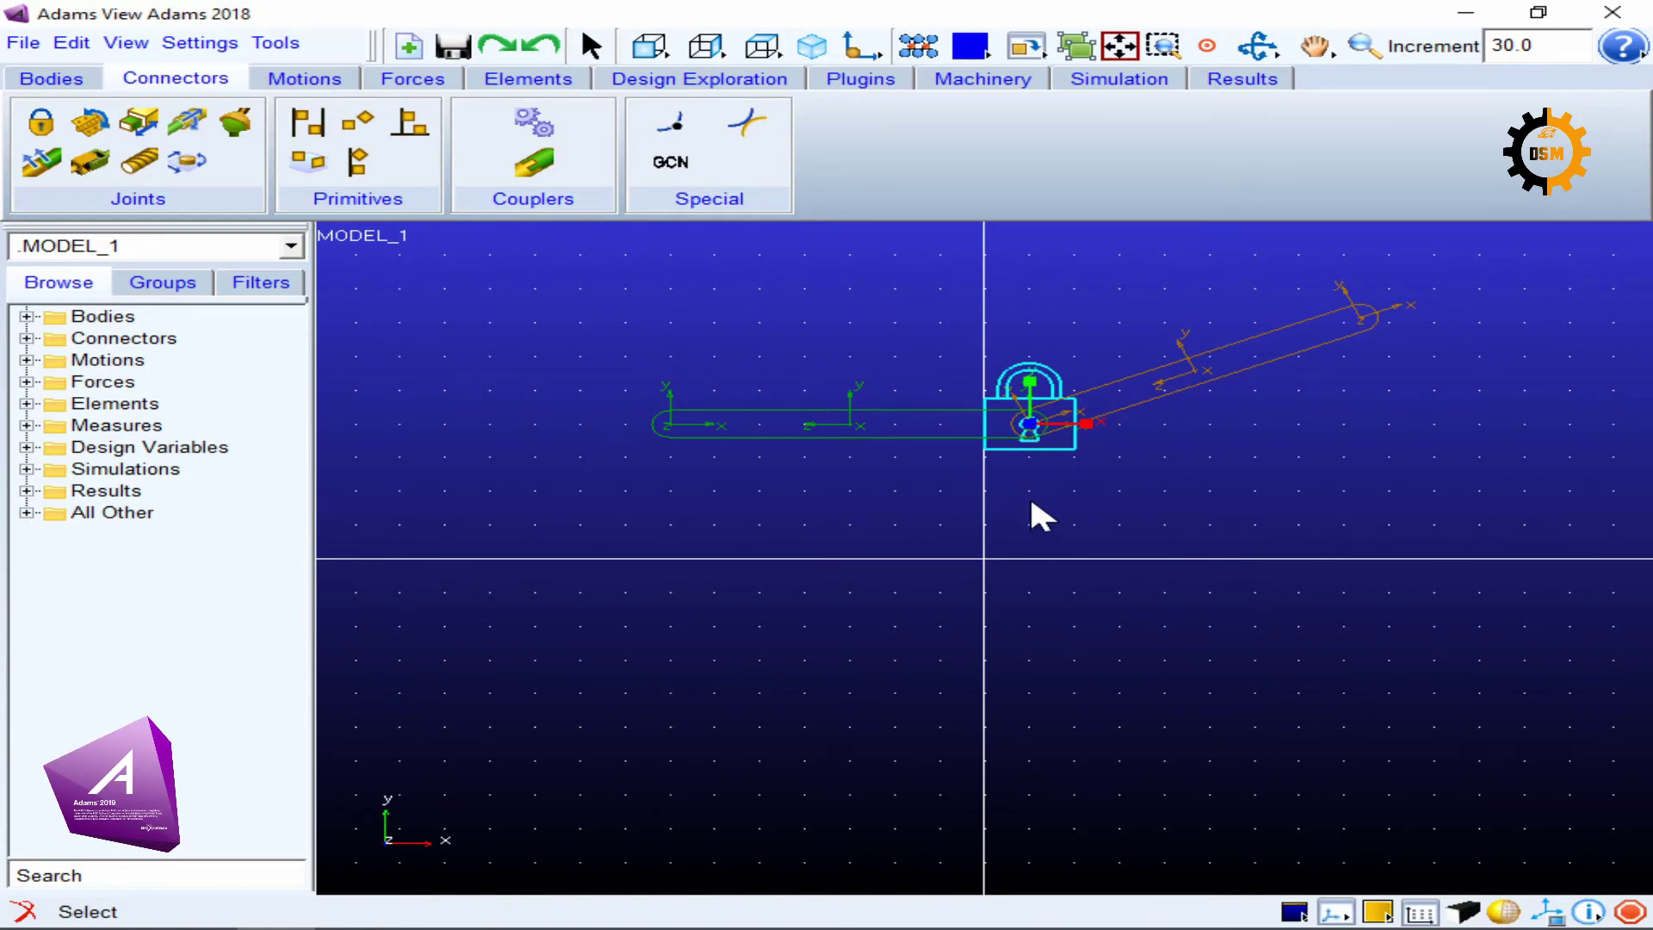
Test the fixed joint in Simulation Control by manually moving the inclined link, and close the simulation dialog.
{"action": "left_click", "coordinate": [1137, 83]}
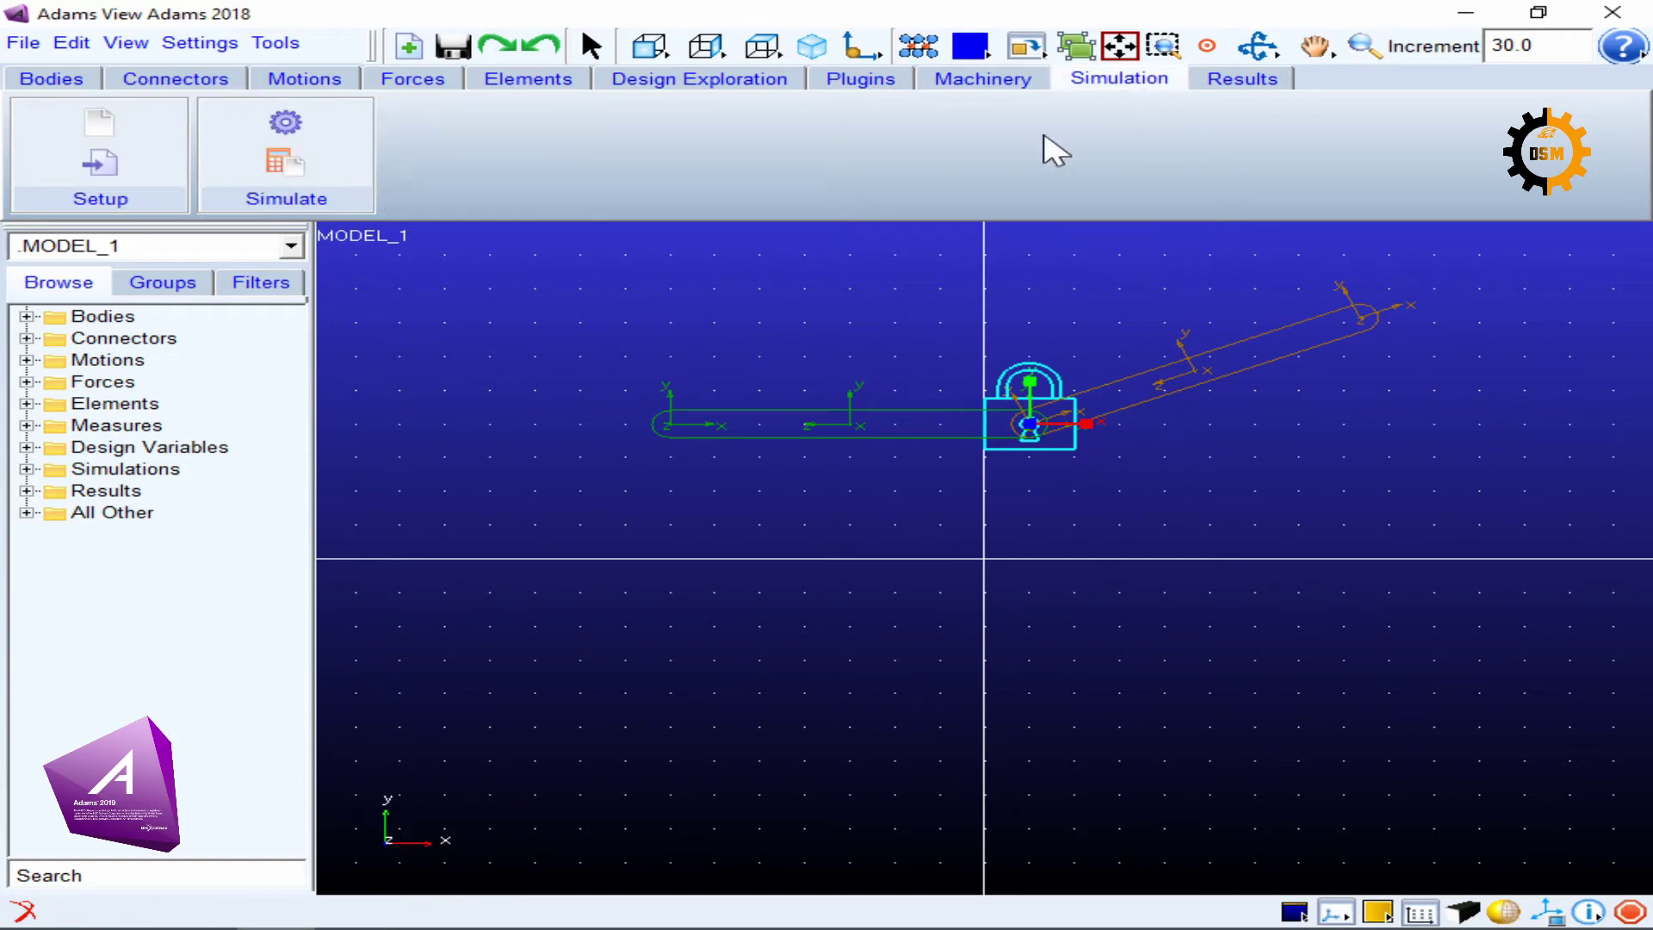
{"action": "left_click", "coordinate": [288, 125]}
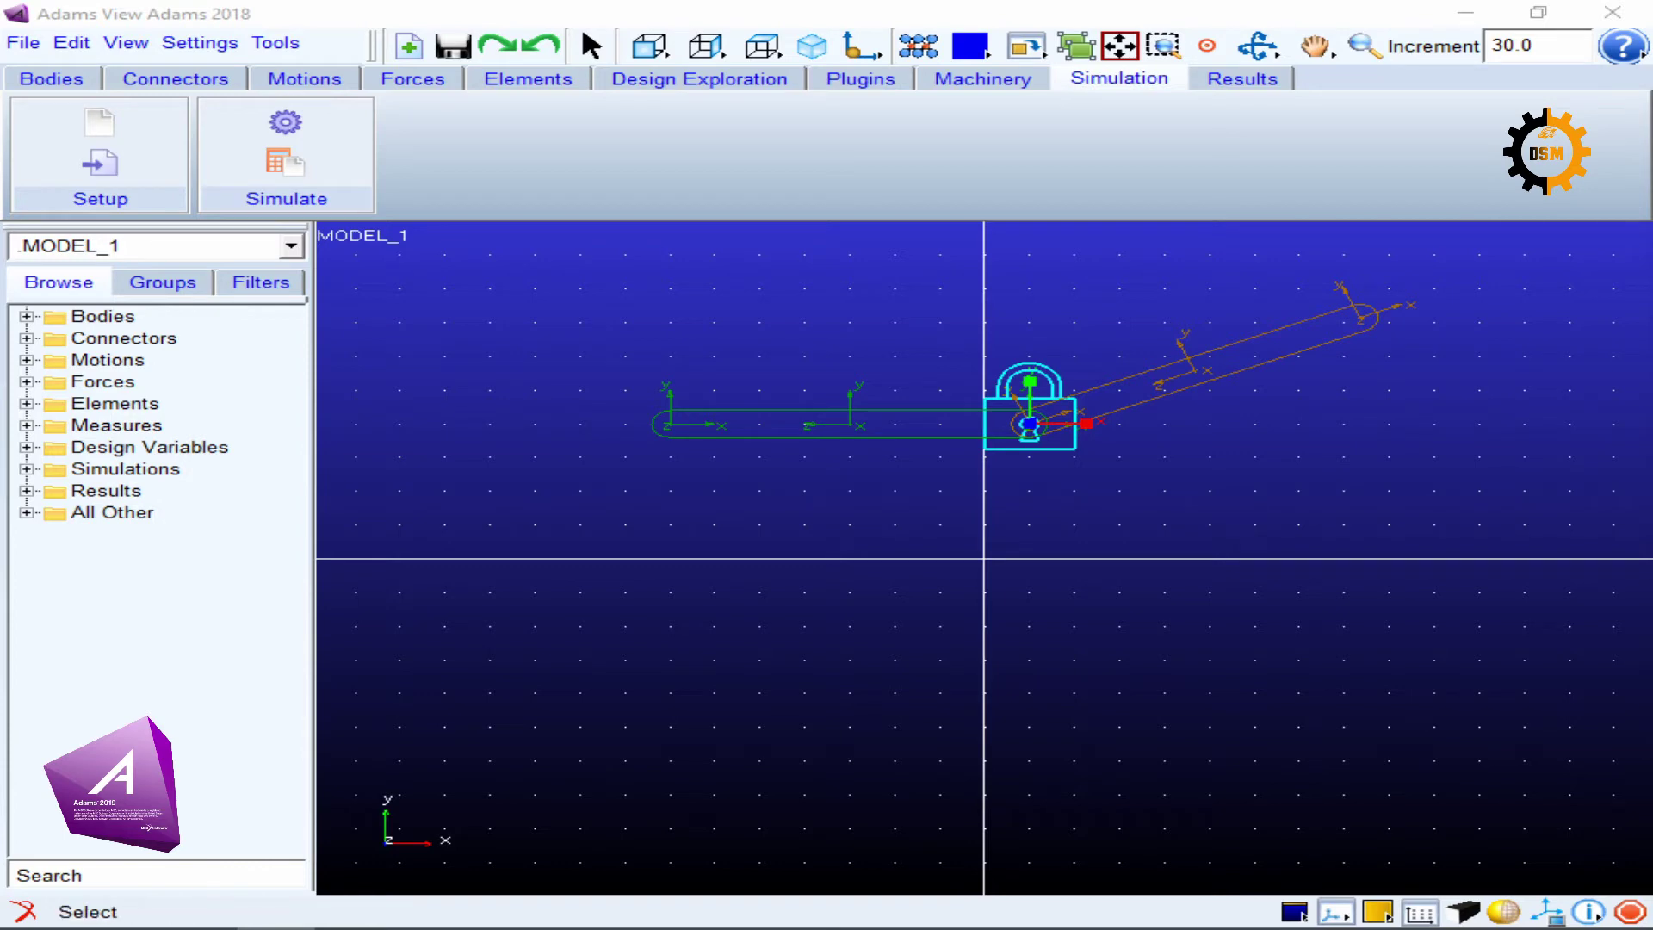
{"action": "left_click_drag", "start_coordinate": [1395, 207], "coordinate": [405, 280]}
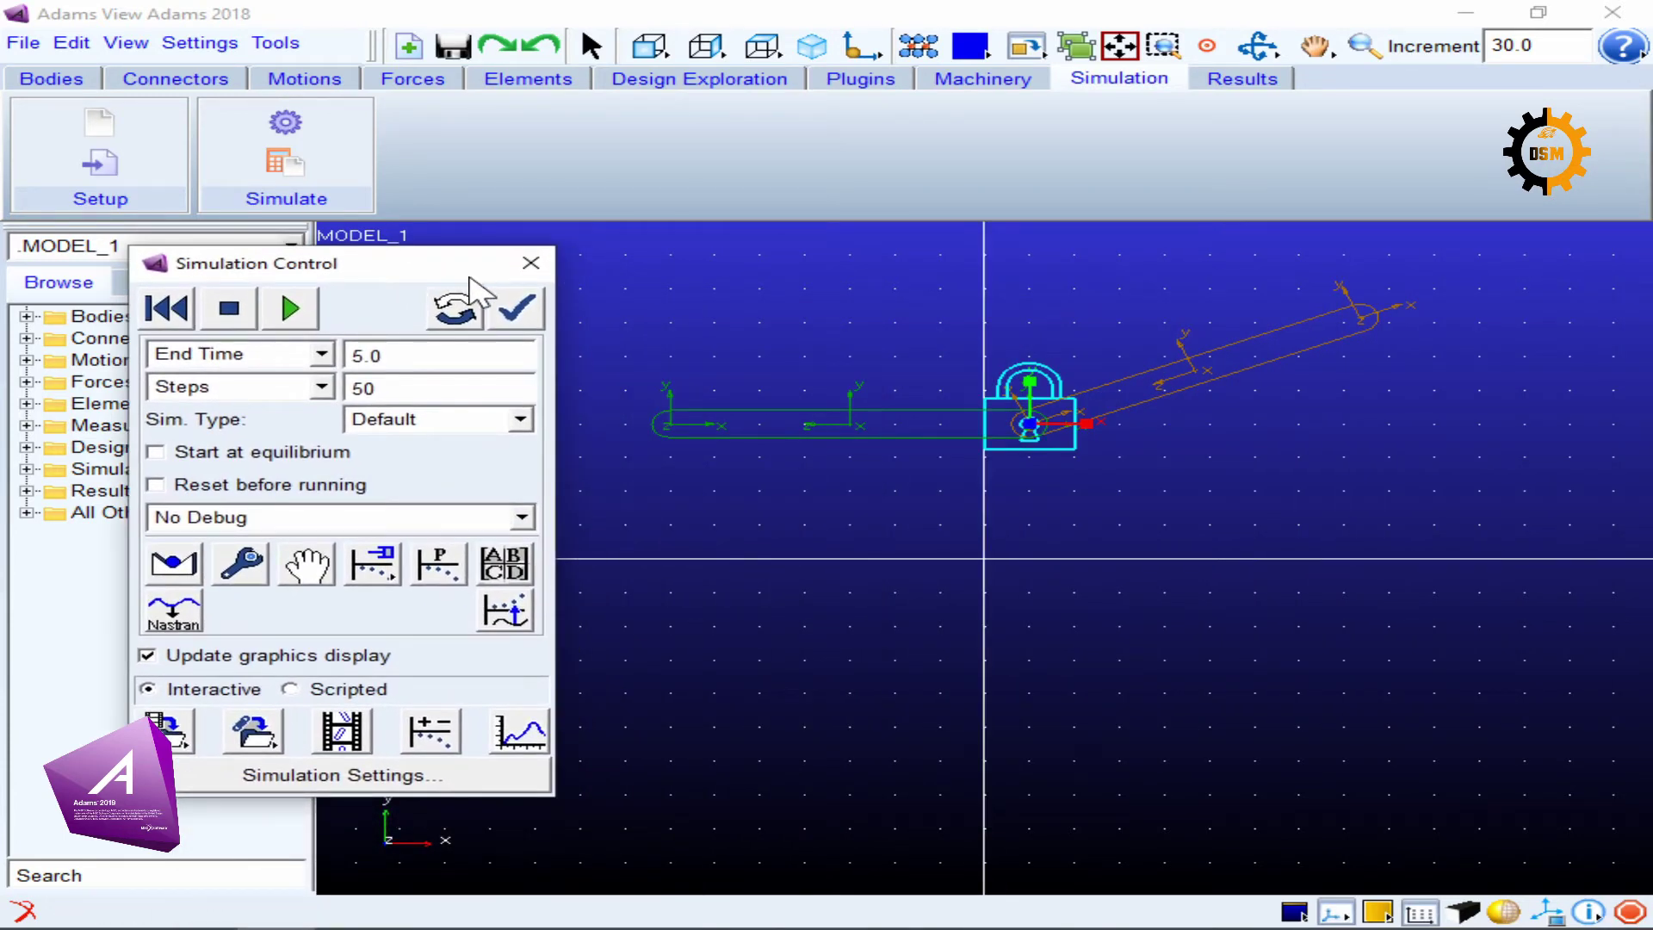
{"action": "left_click", "coordinate": [303, 568]}
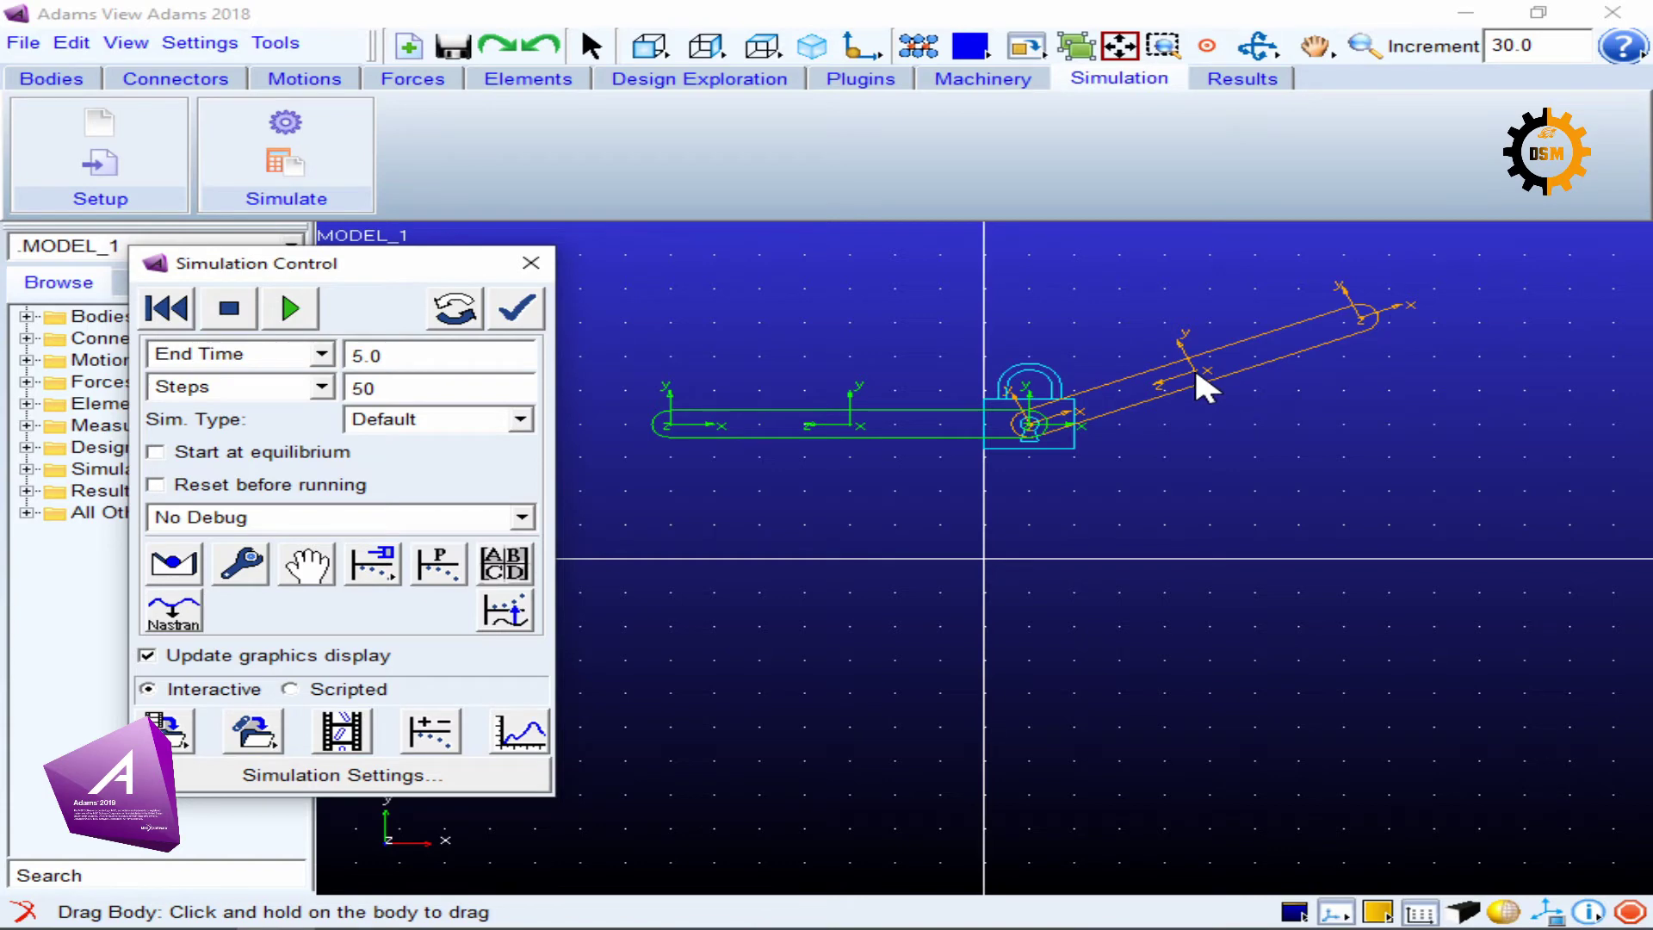
{"action": "left_click_drag", "start_coordinate": [1197, 373], "coordinate": [1126, 343]}
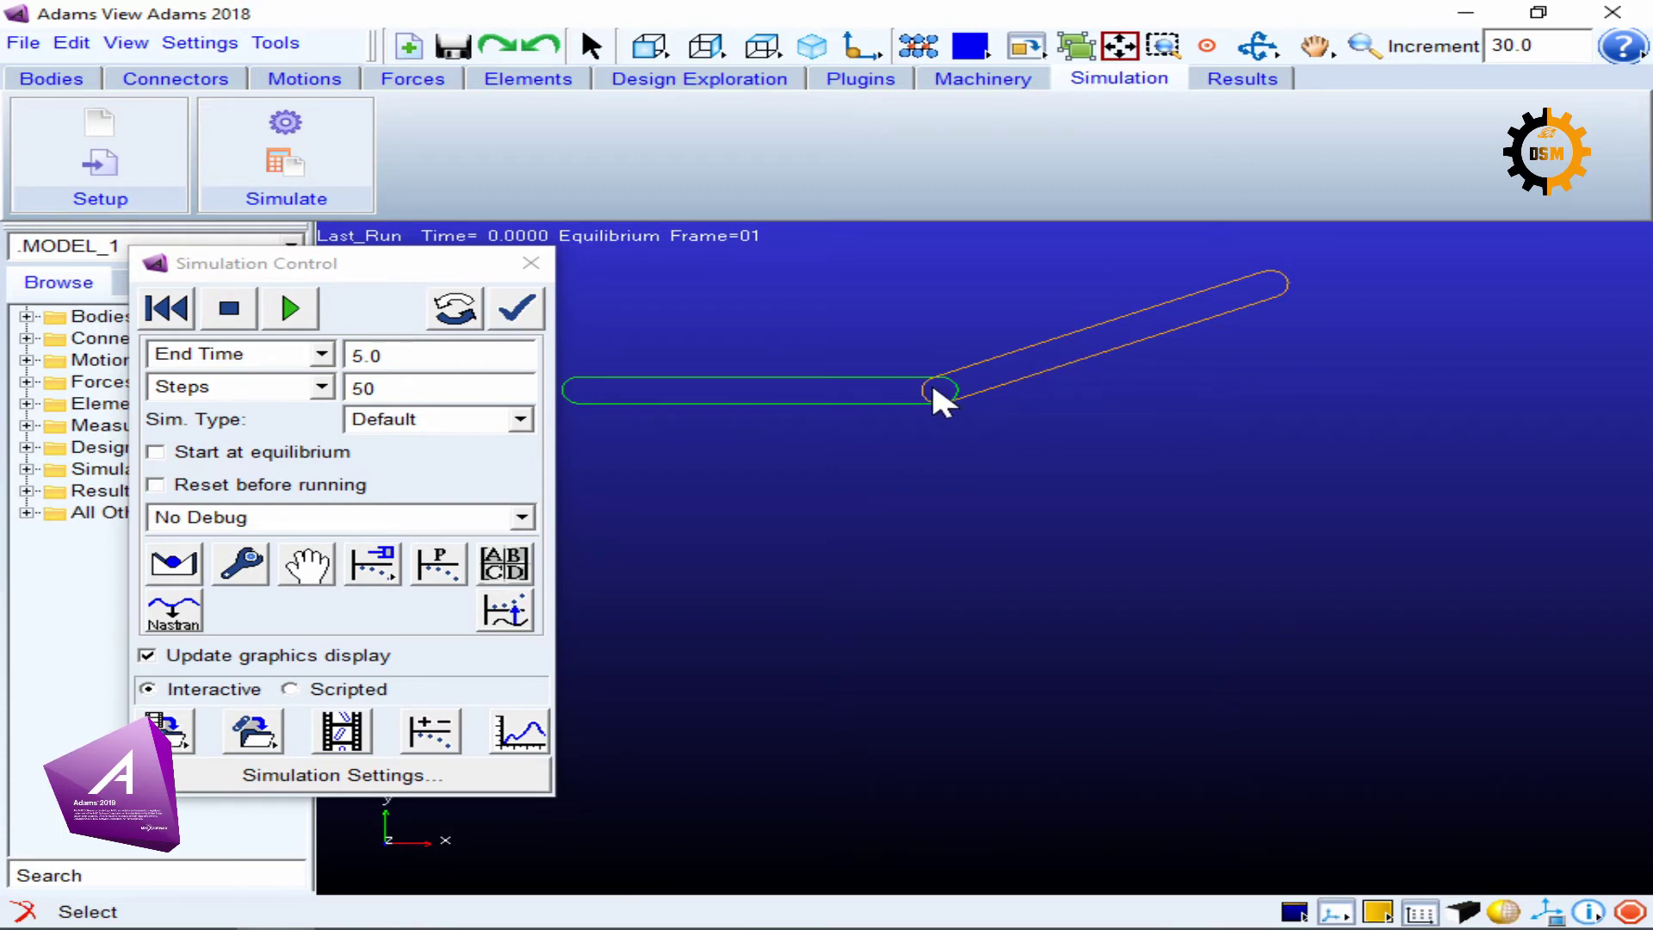
{"action": "left_click", "coordinate": [531, 262]}
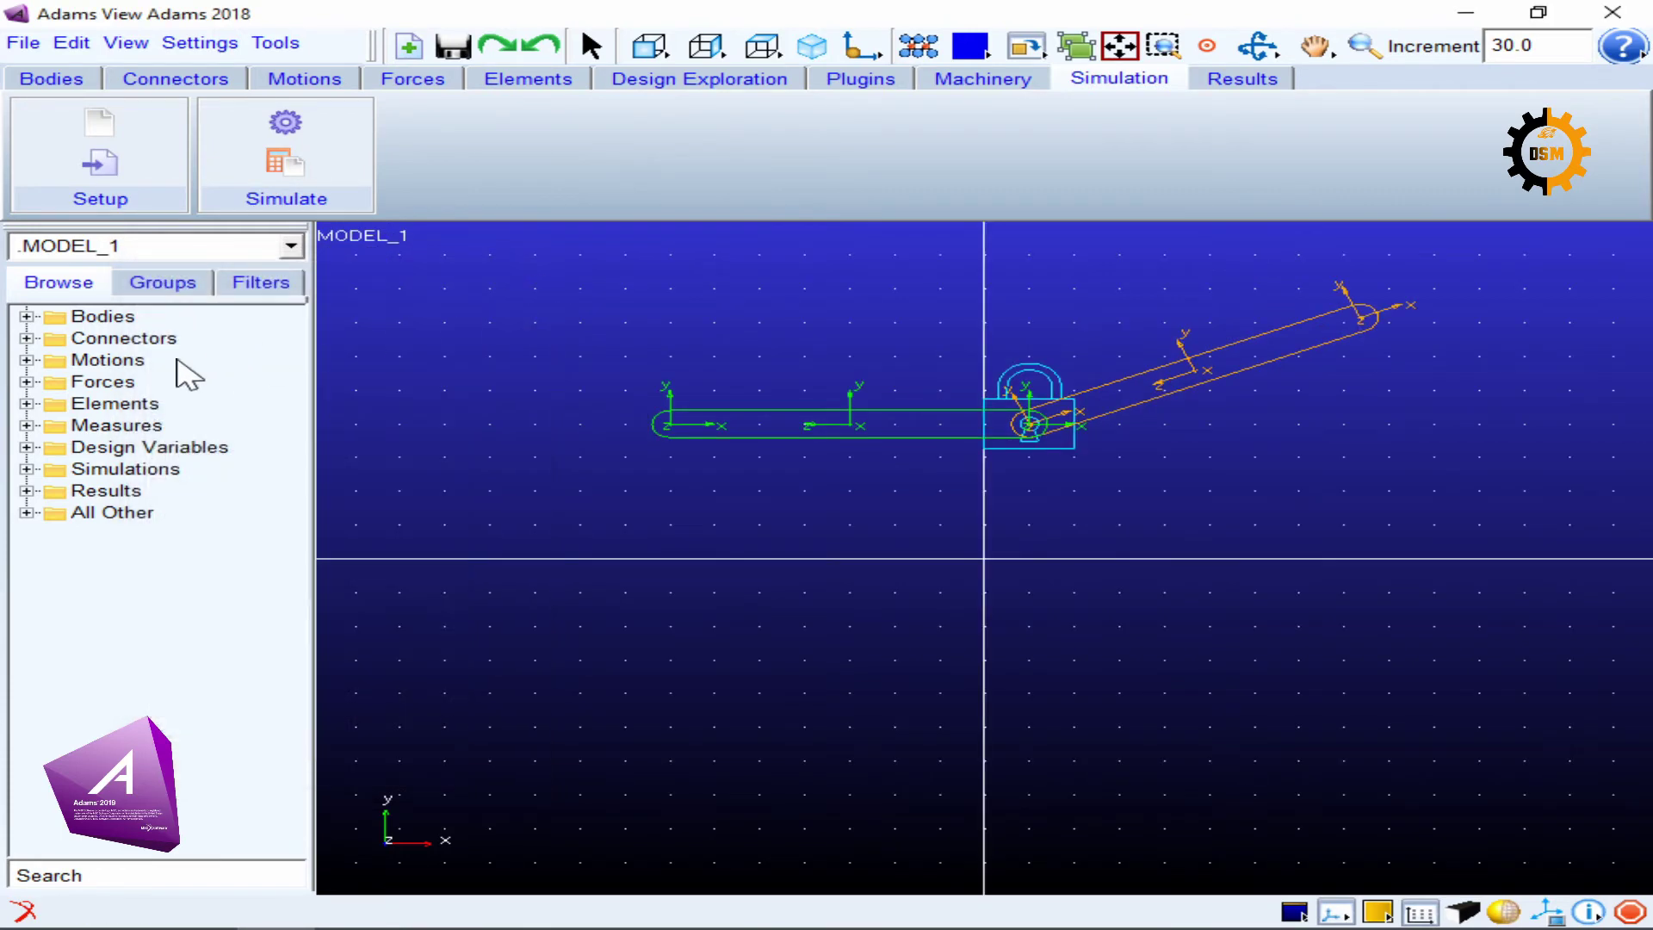
Delete the fixed joint JOINT_1 from the model's connectors.
{"action": "left_click", "coordinate": [27, 337]}
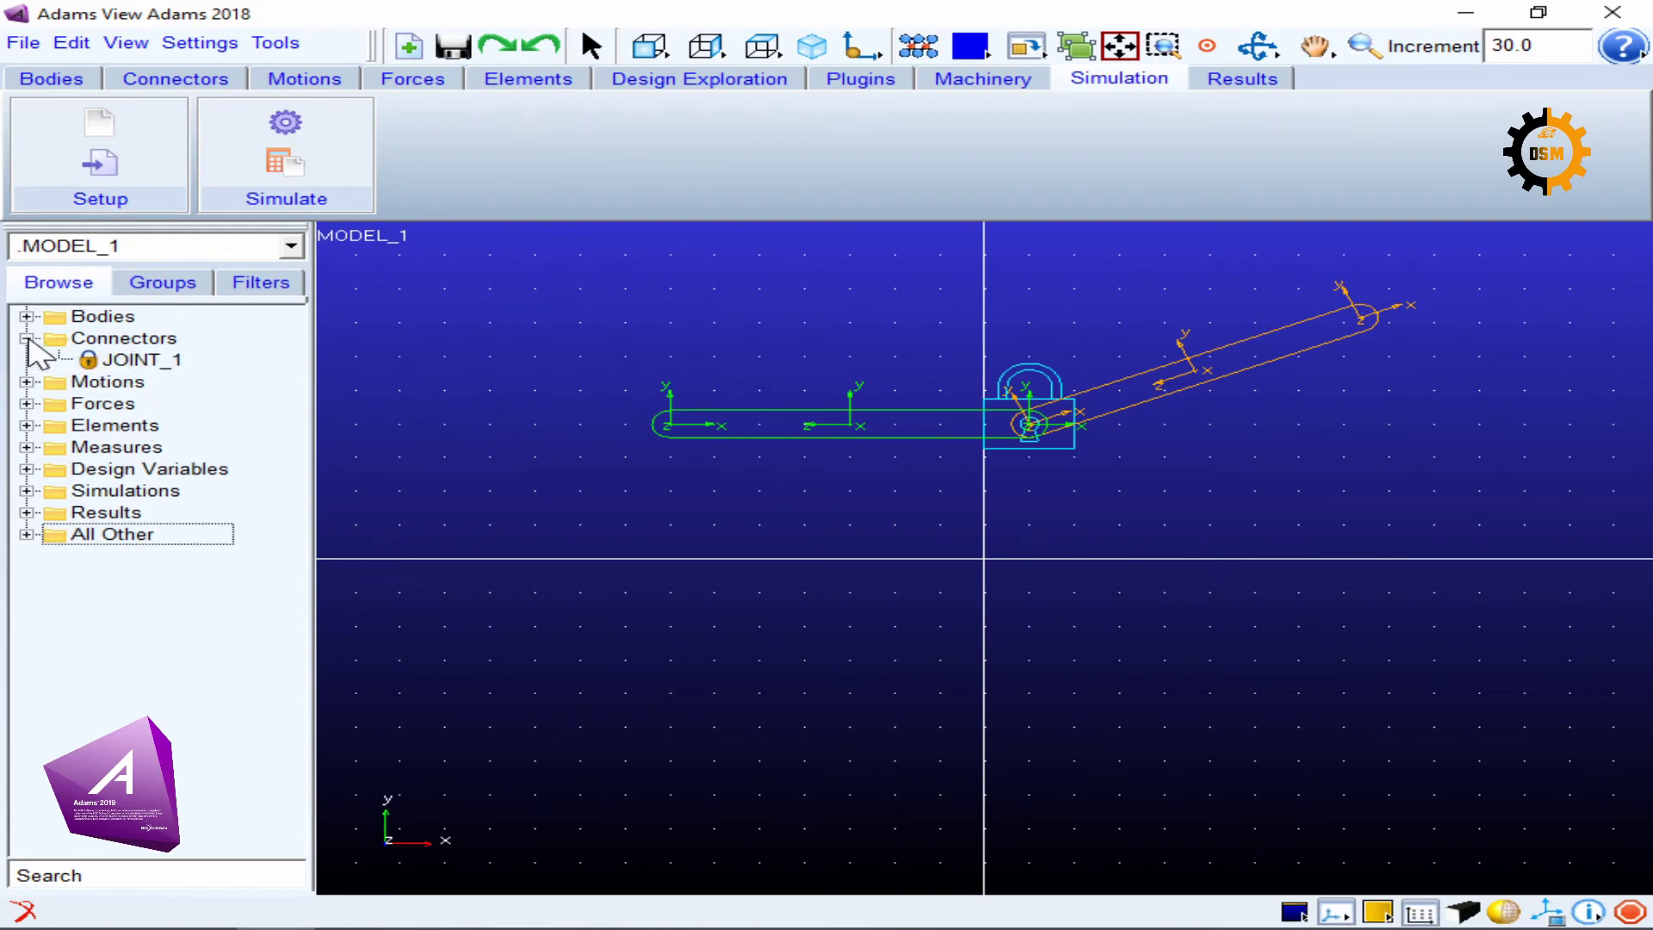
{"action": "left_click", "coordinate": [142, 362]}
{"action": "right_click", "coordinate": [146, 364]}
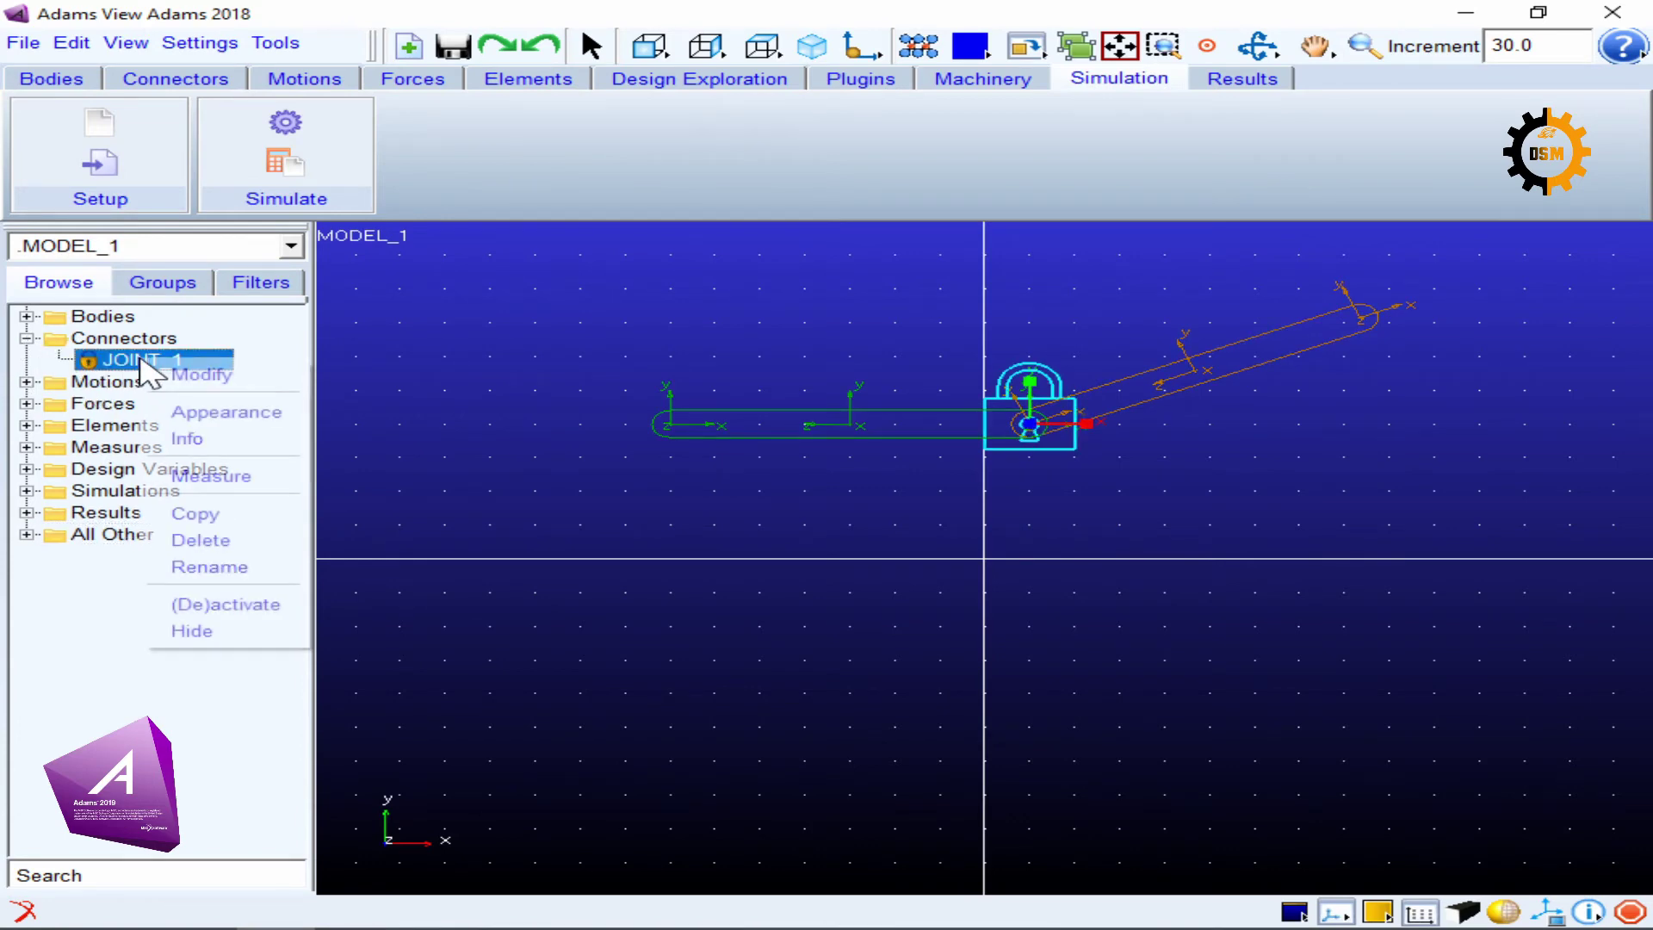
{"action": "left_click", "coordinate": [207, 543]}
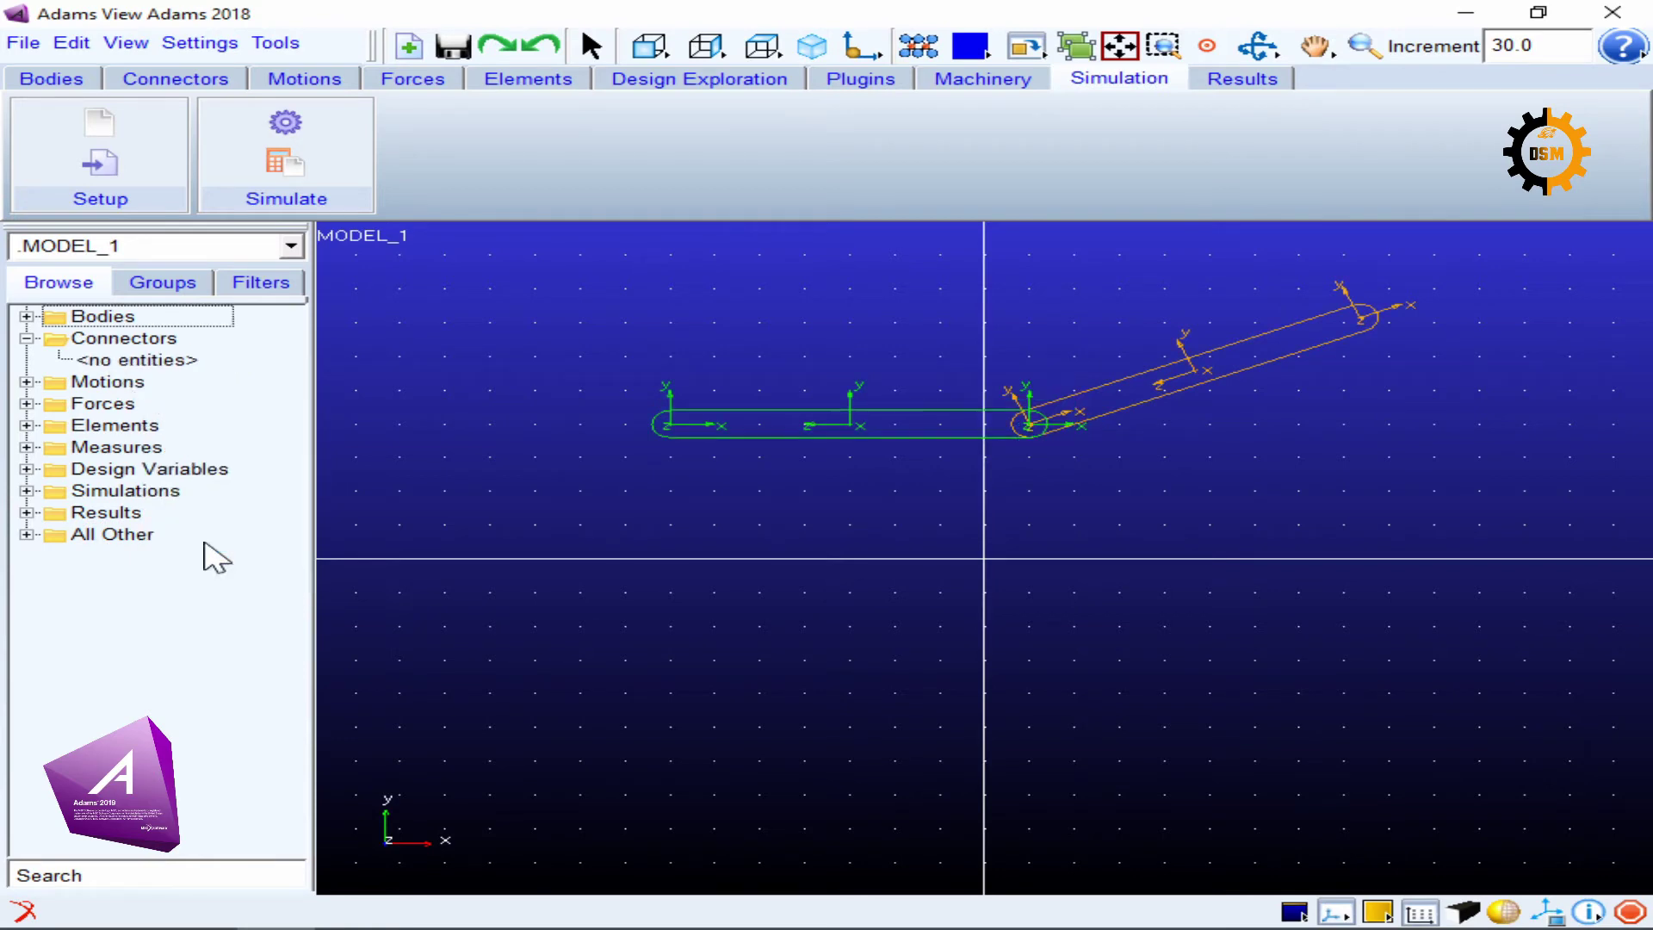
List the model's bodies and highlight PART_3 and PART_2 to identify which link each one is.
{"action": "left_click", "coordinate": [27, 316]}
{"action": "left_click", "coordinate": [136, 337]}
{"action": "left_click", "coordinate": [142, 362]}
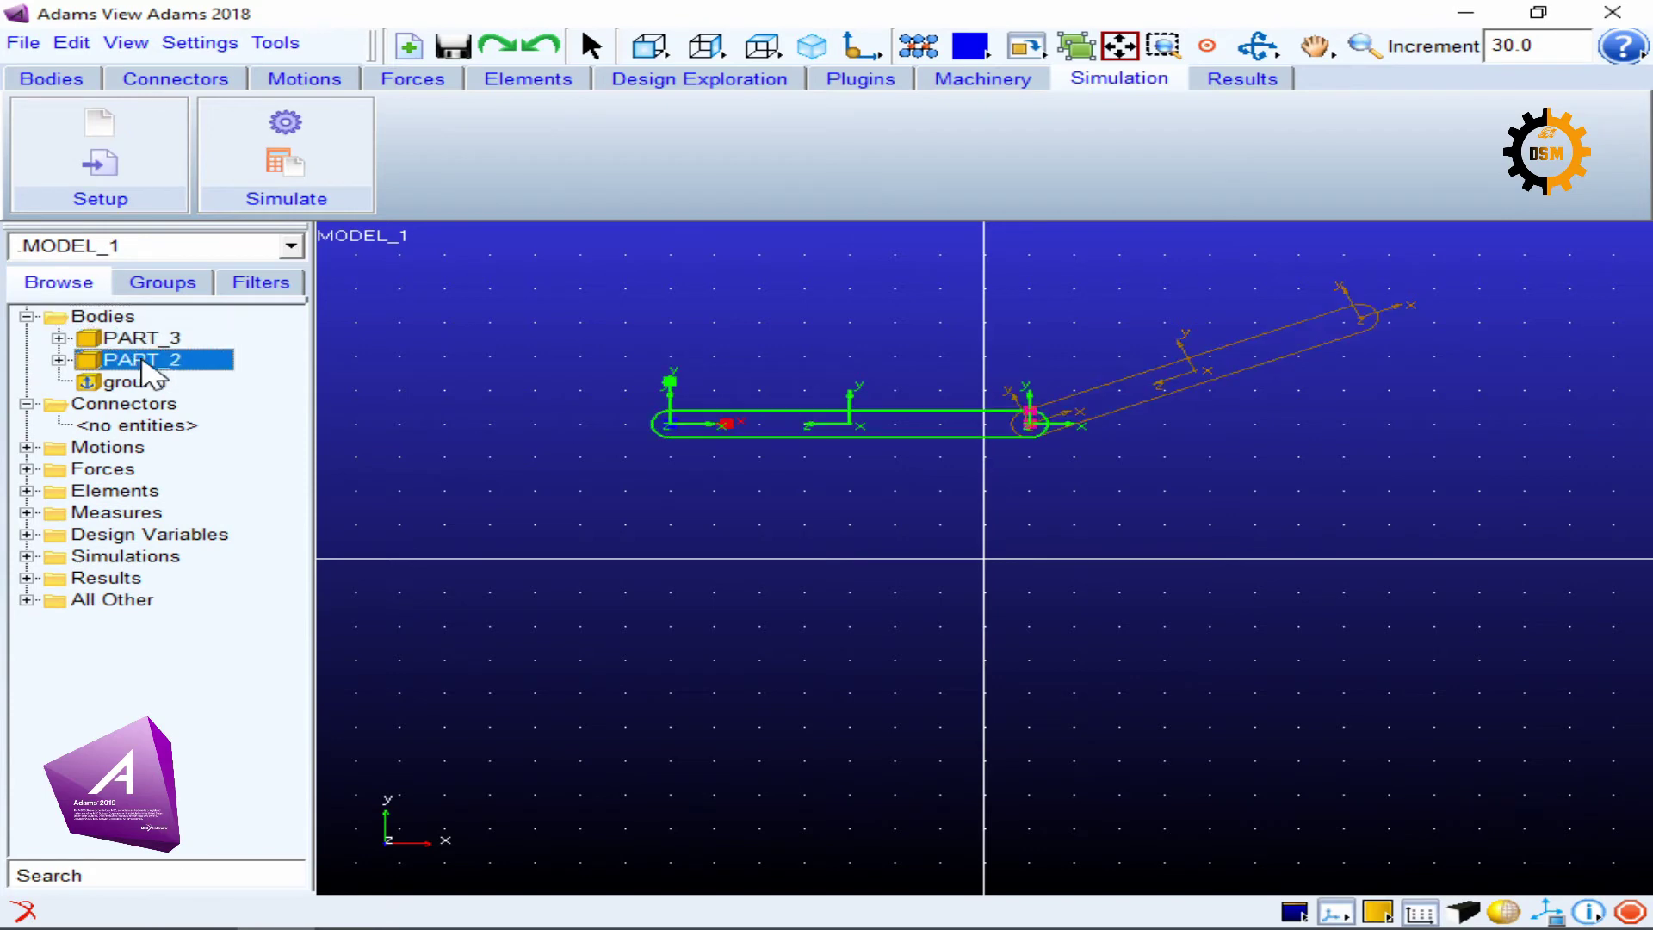
{"action": "left_click", "coordinate": [157, 341]}
{"action": "left_click", "coordinate": [157, 359]}
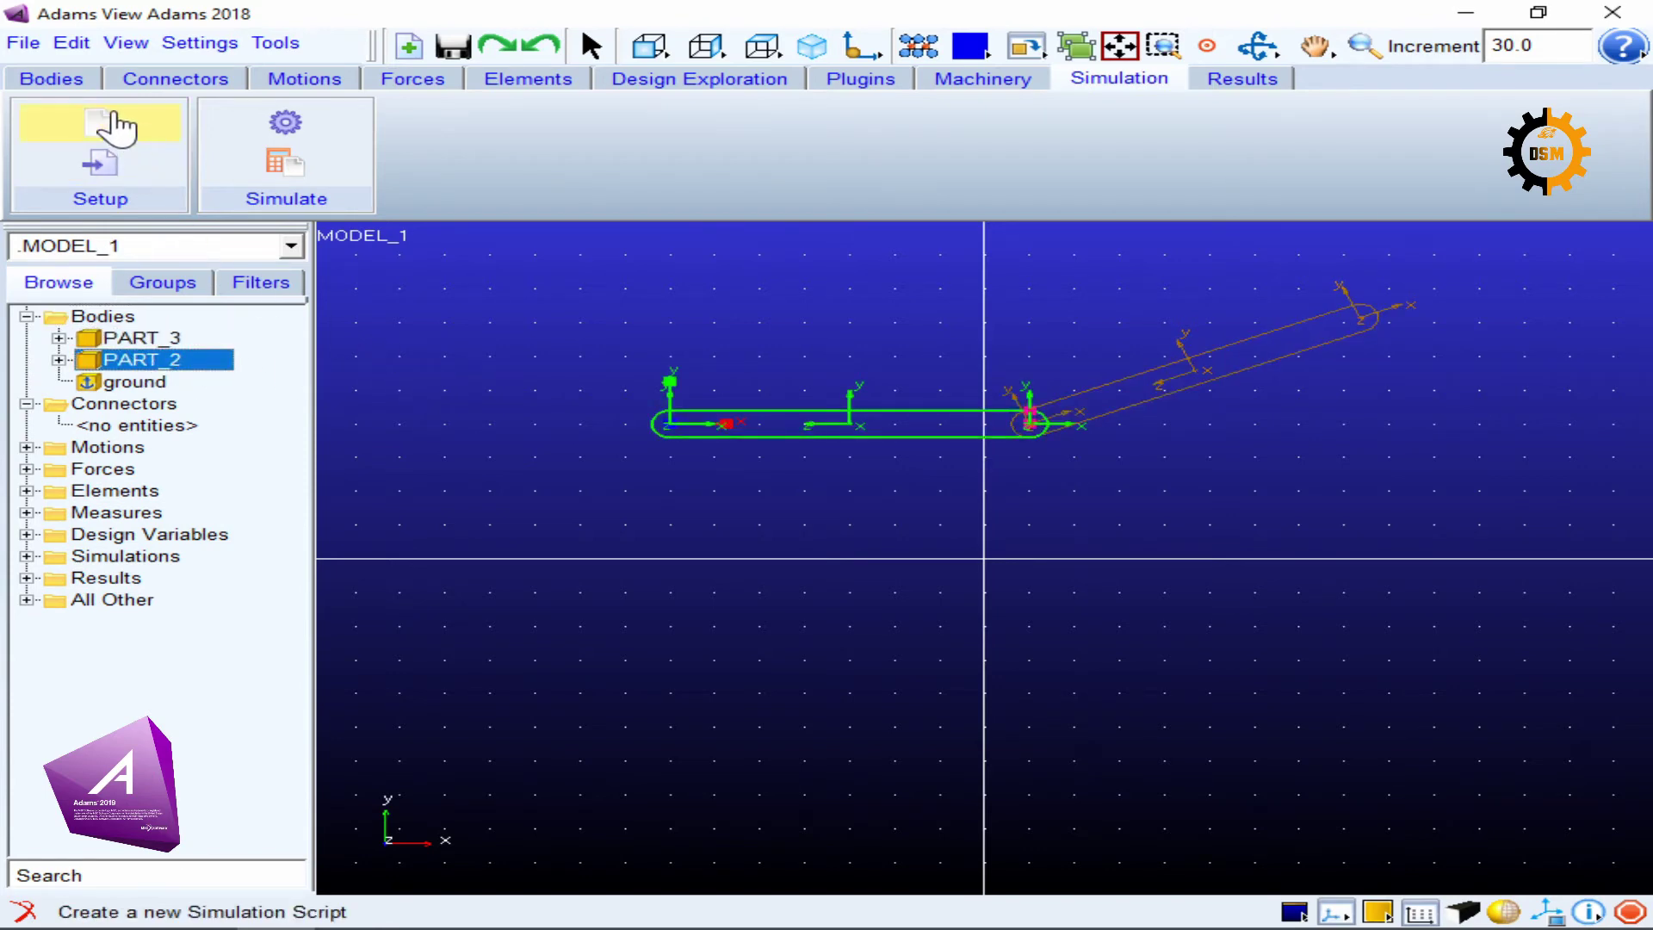
Create a fixed joint at the links' shared end, using 1 Location - Bodies impl. and Normal To Grid.
{"action": "left_click", "coordinate": [172, 79]}
{"action": "left_click", "coordinate": [37, 129]}
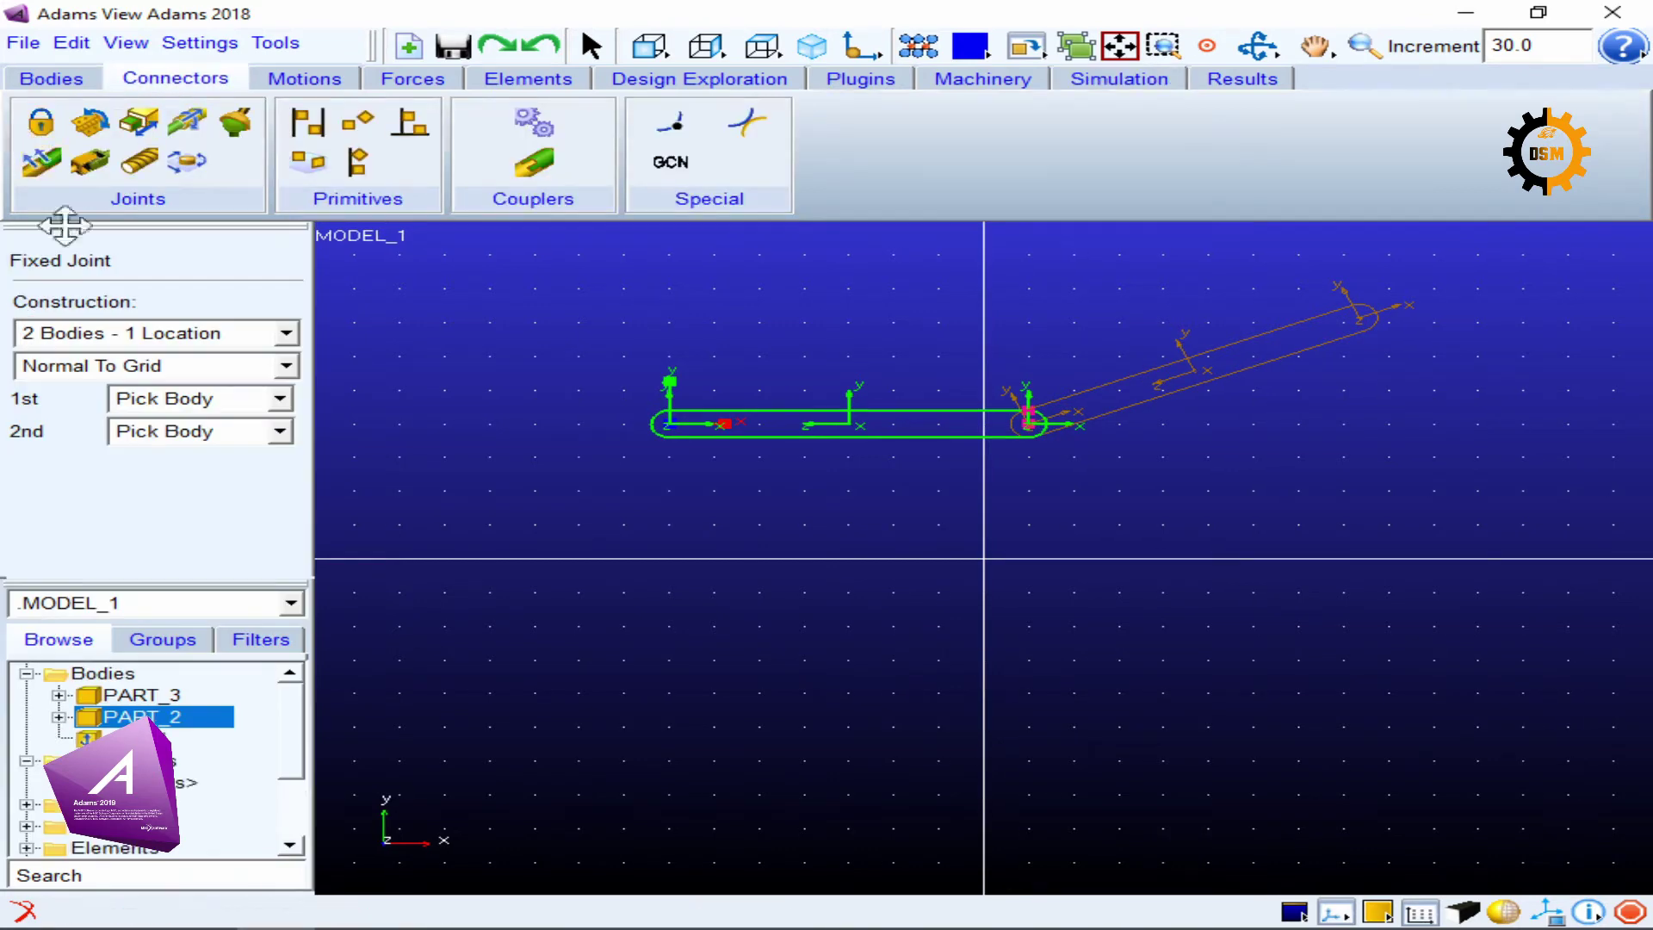
{"action": "left_click", "coordinate": [138, 334]}
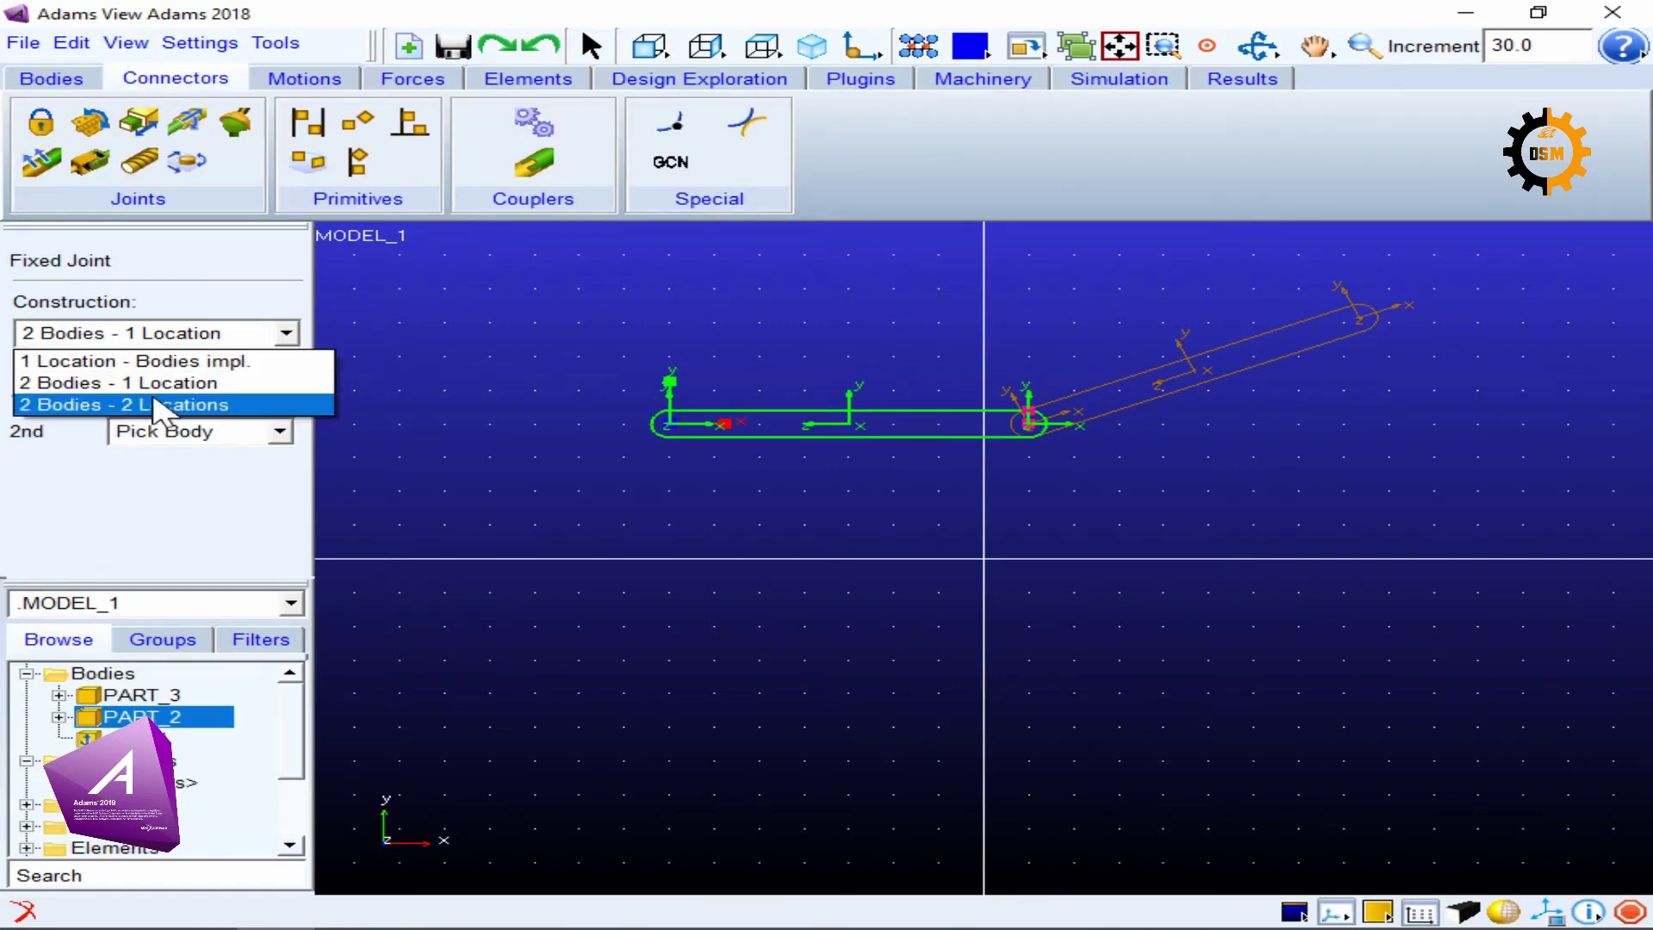
{"action": "left_click", "coordinate": [161, 363]}
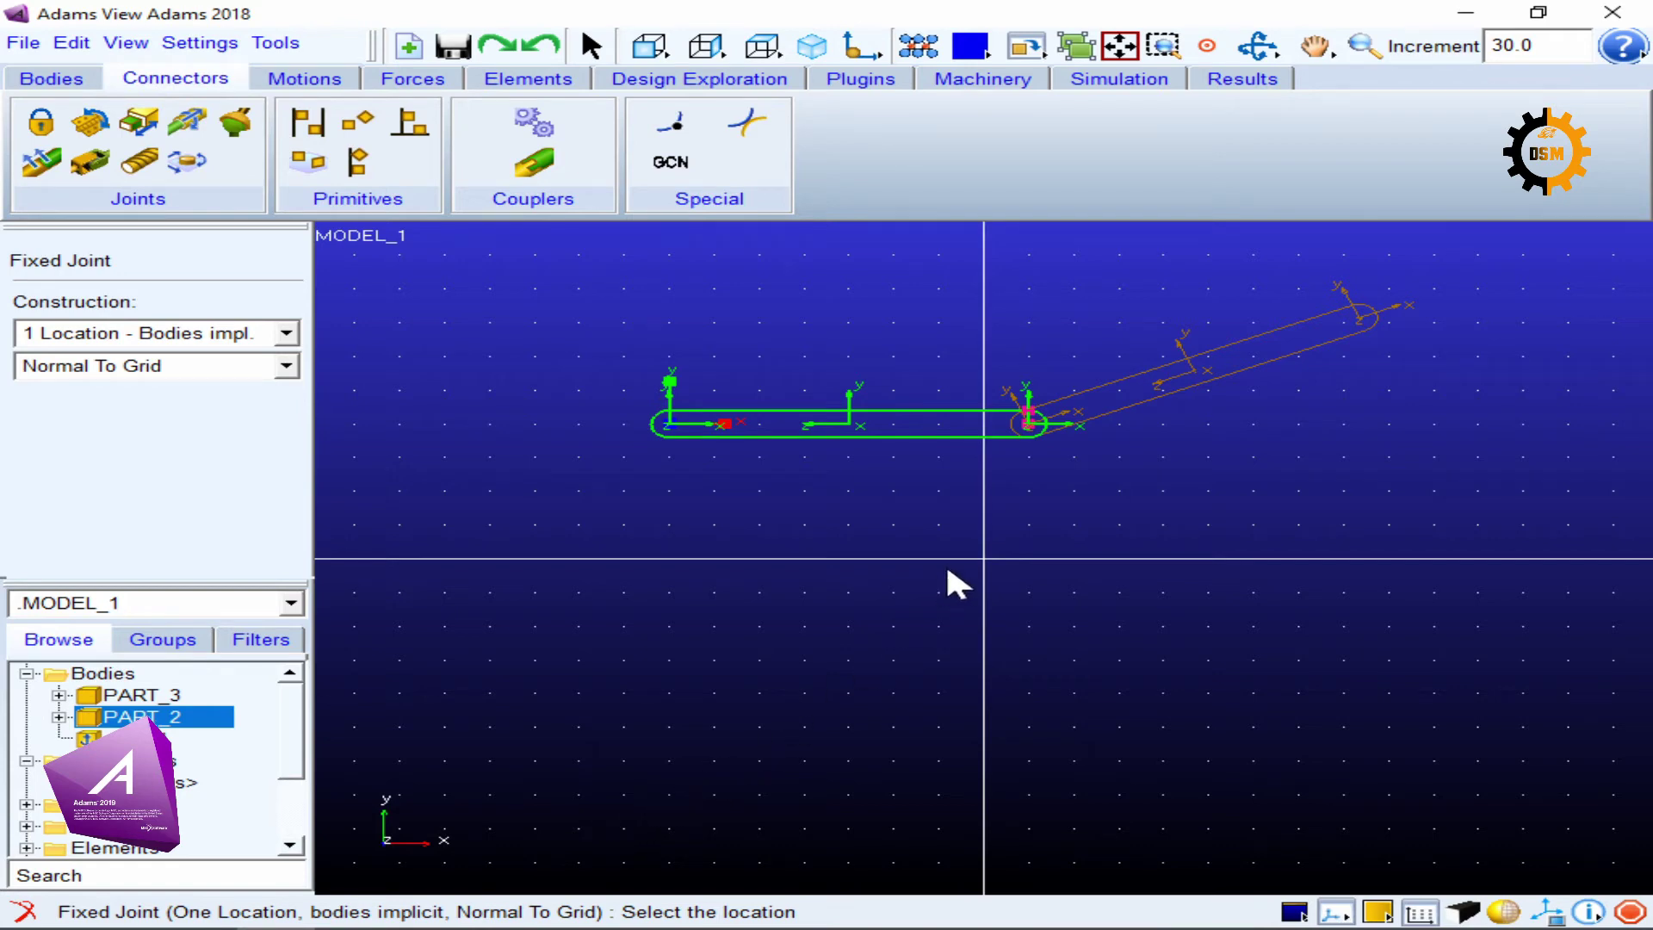
{"action": "left_click", "coordinate": [1029, 427]}
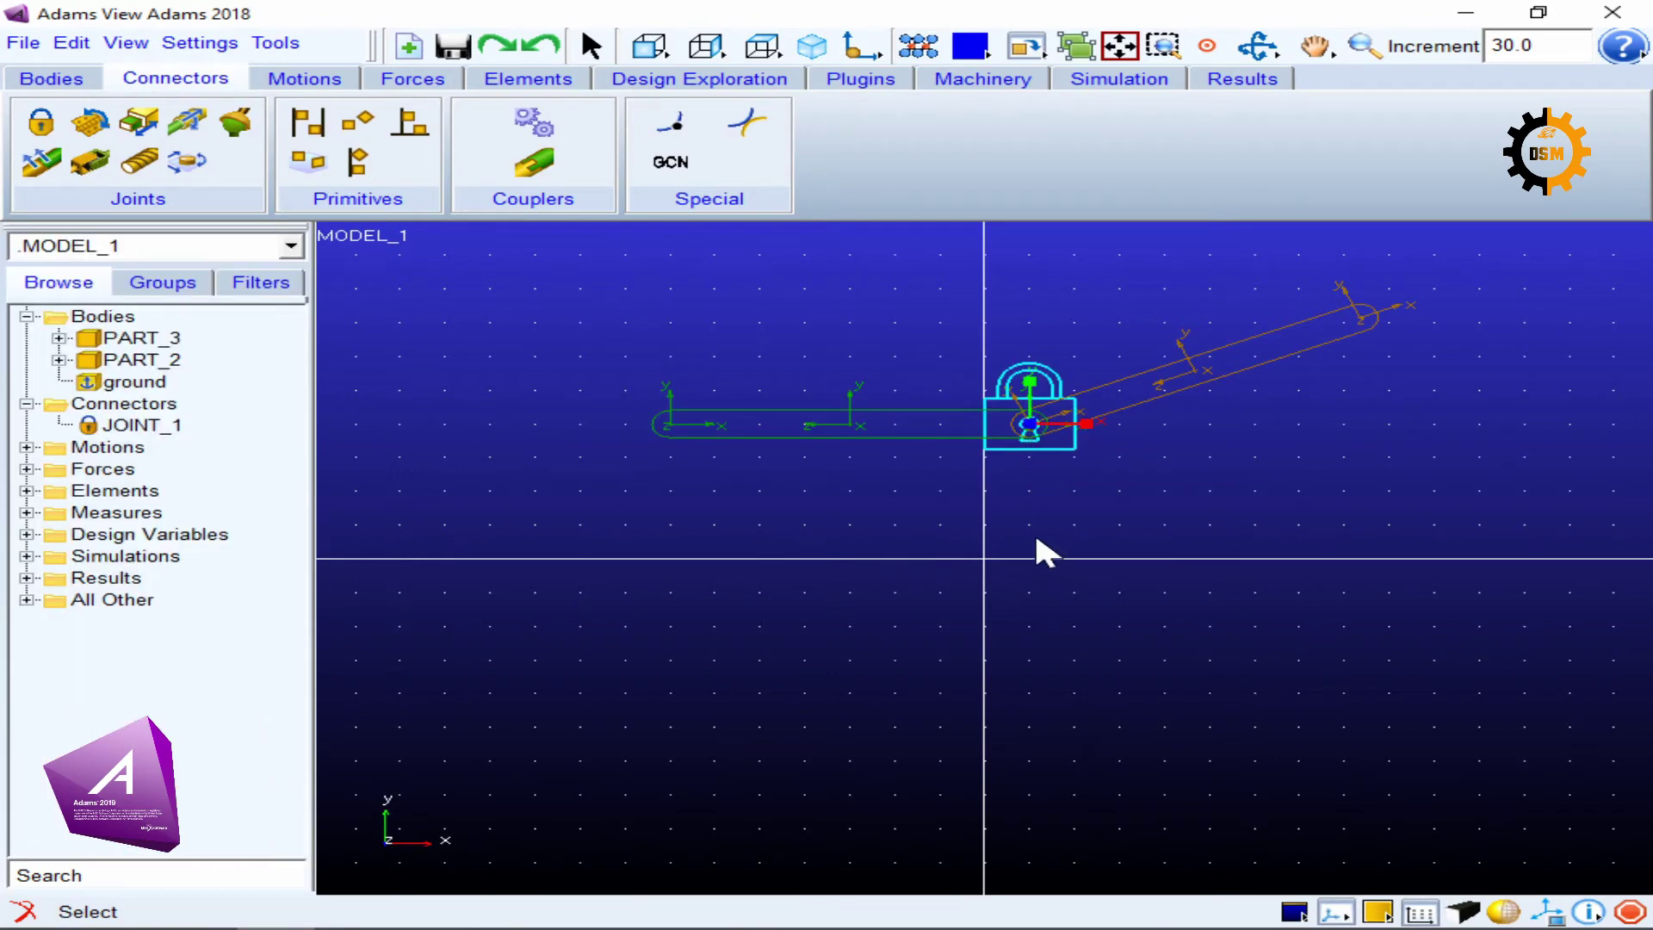
Test the new fixed joint in Simulation Control by manually moving the horizontal link, and close the simulation dialog.
{"action": "left_click", "coordinate": [1152, 82]}
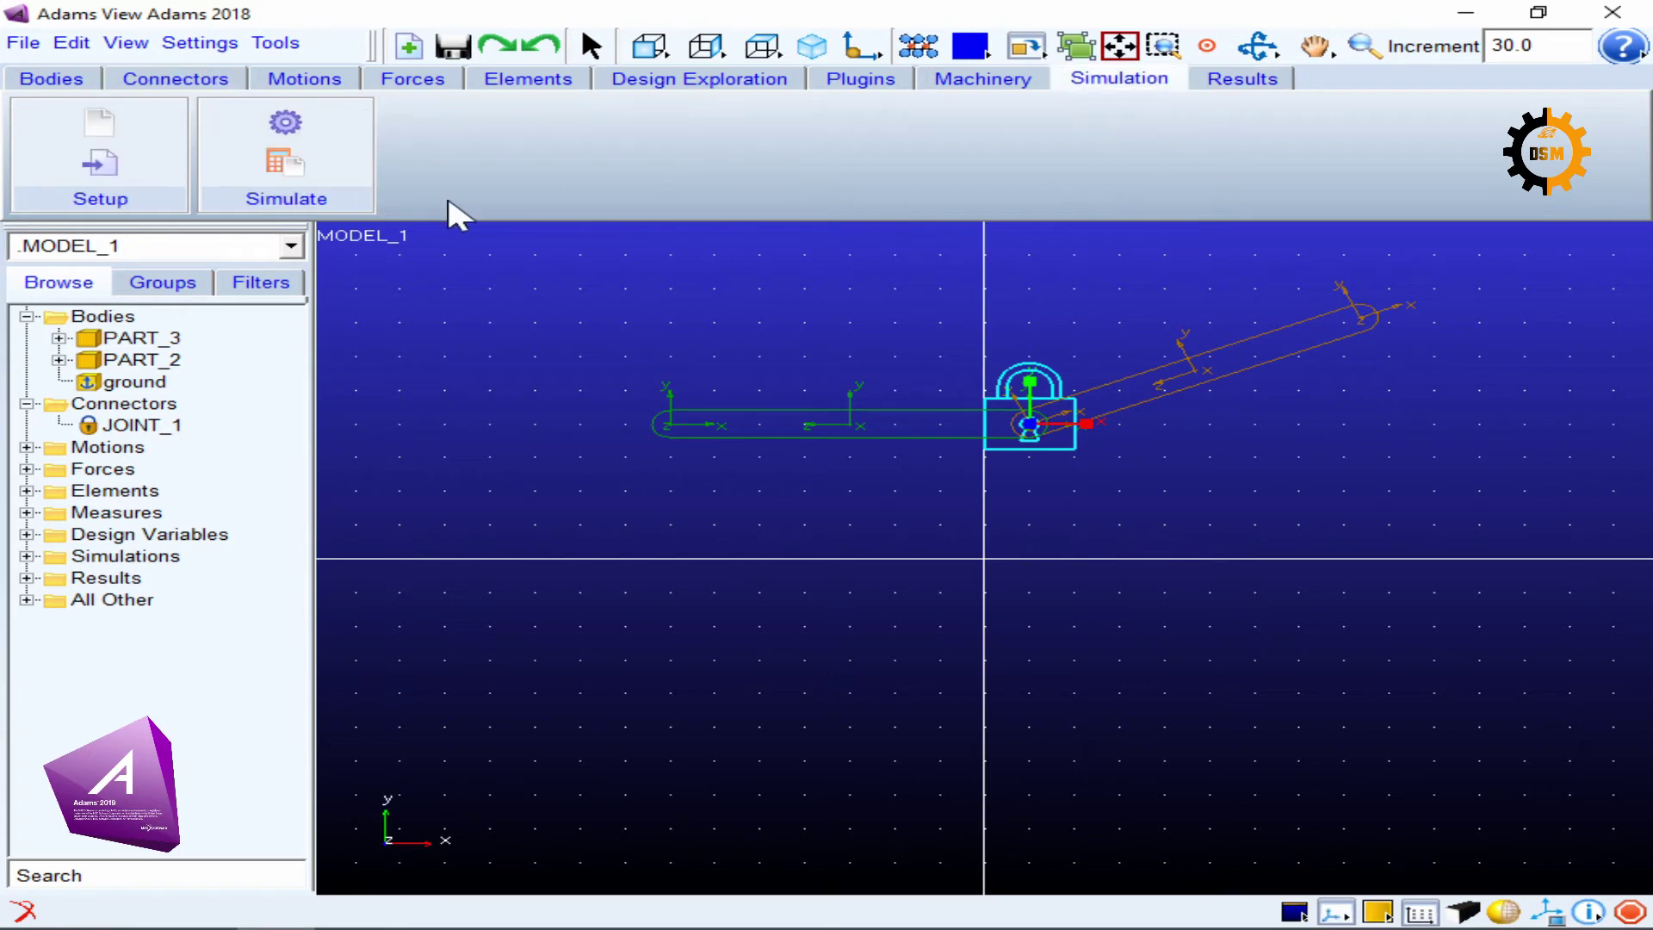
{"action": "left_click", "coordinate": [244, 137]}
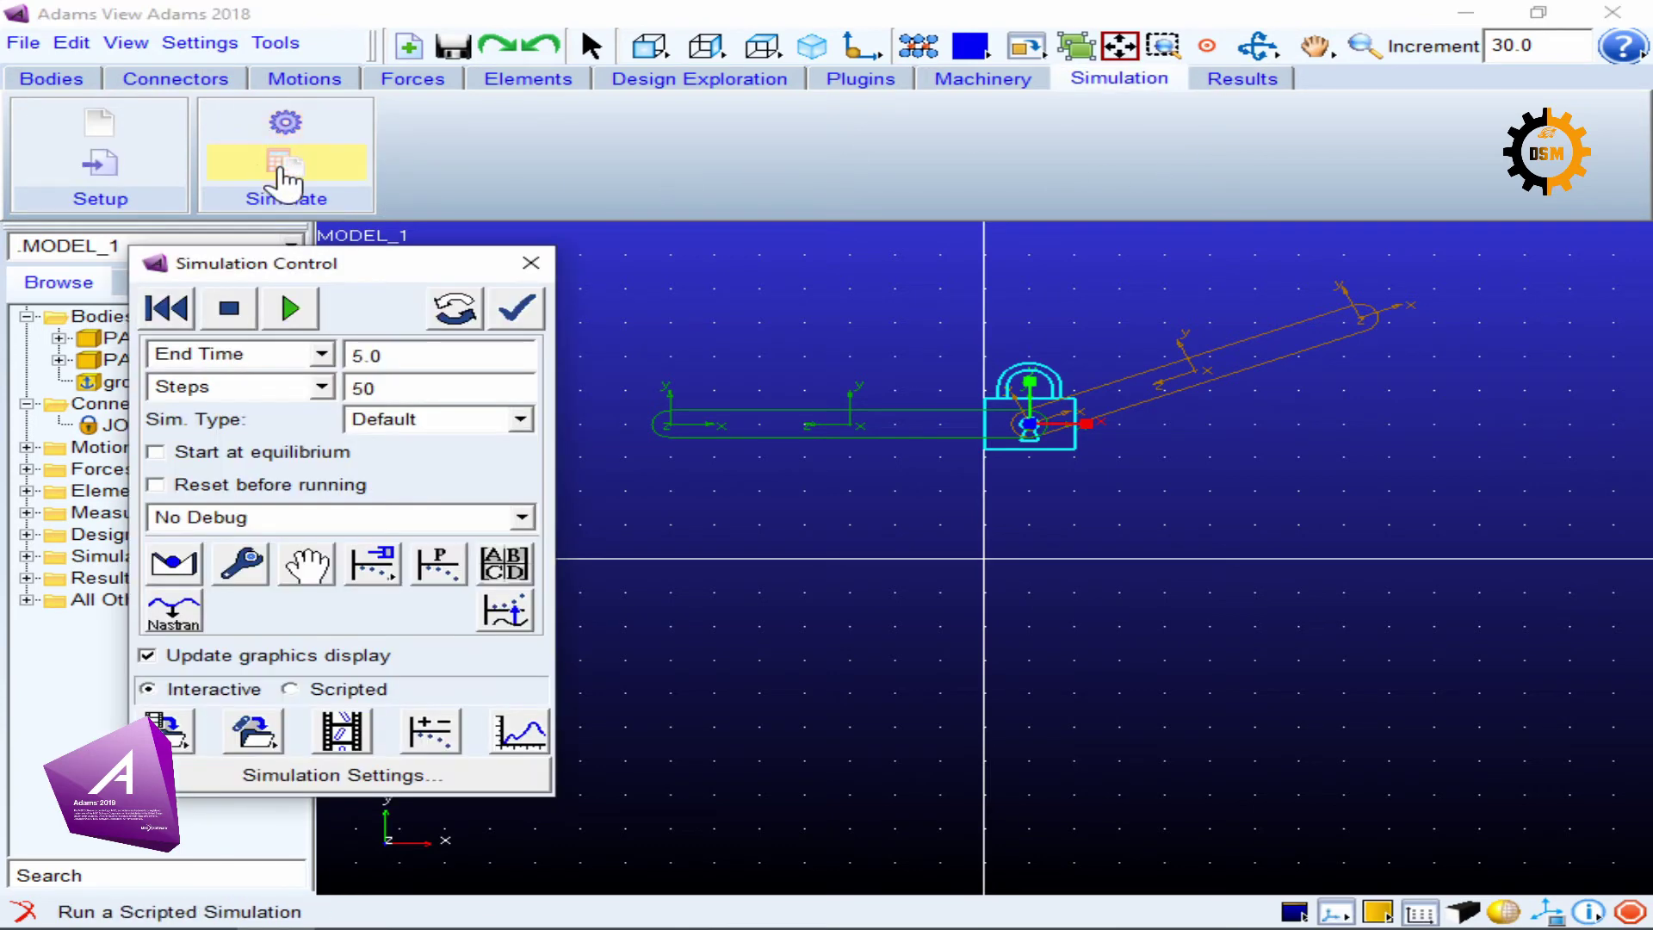
{"action": "left_click", "coordinate": [307, 566]}
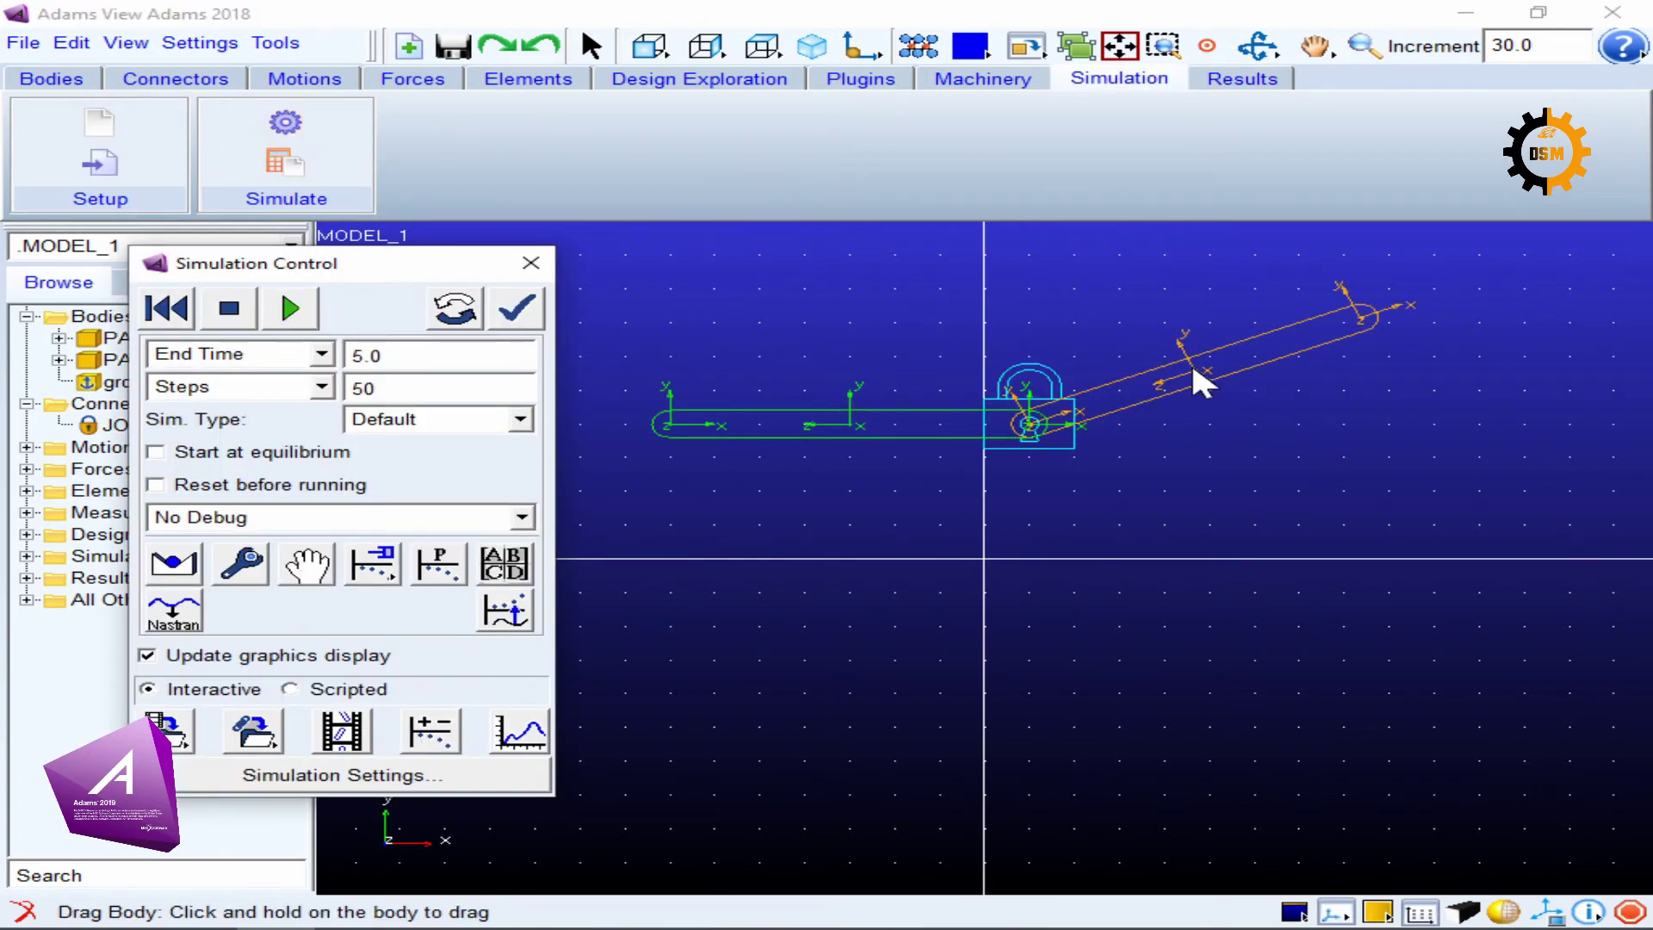
{"action": "left_click_drag", "start_coordinate": [846, 426], "coordinate": [772, 390]}
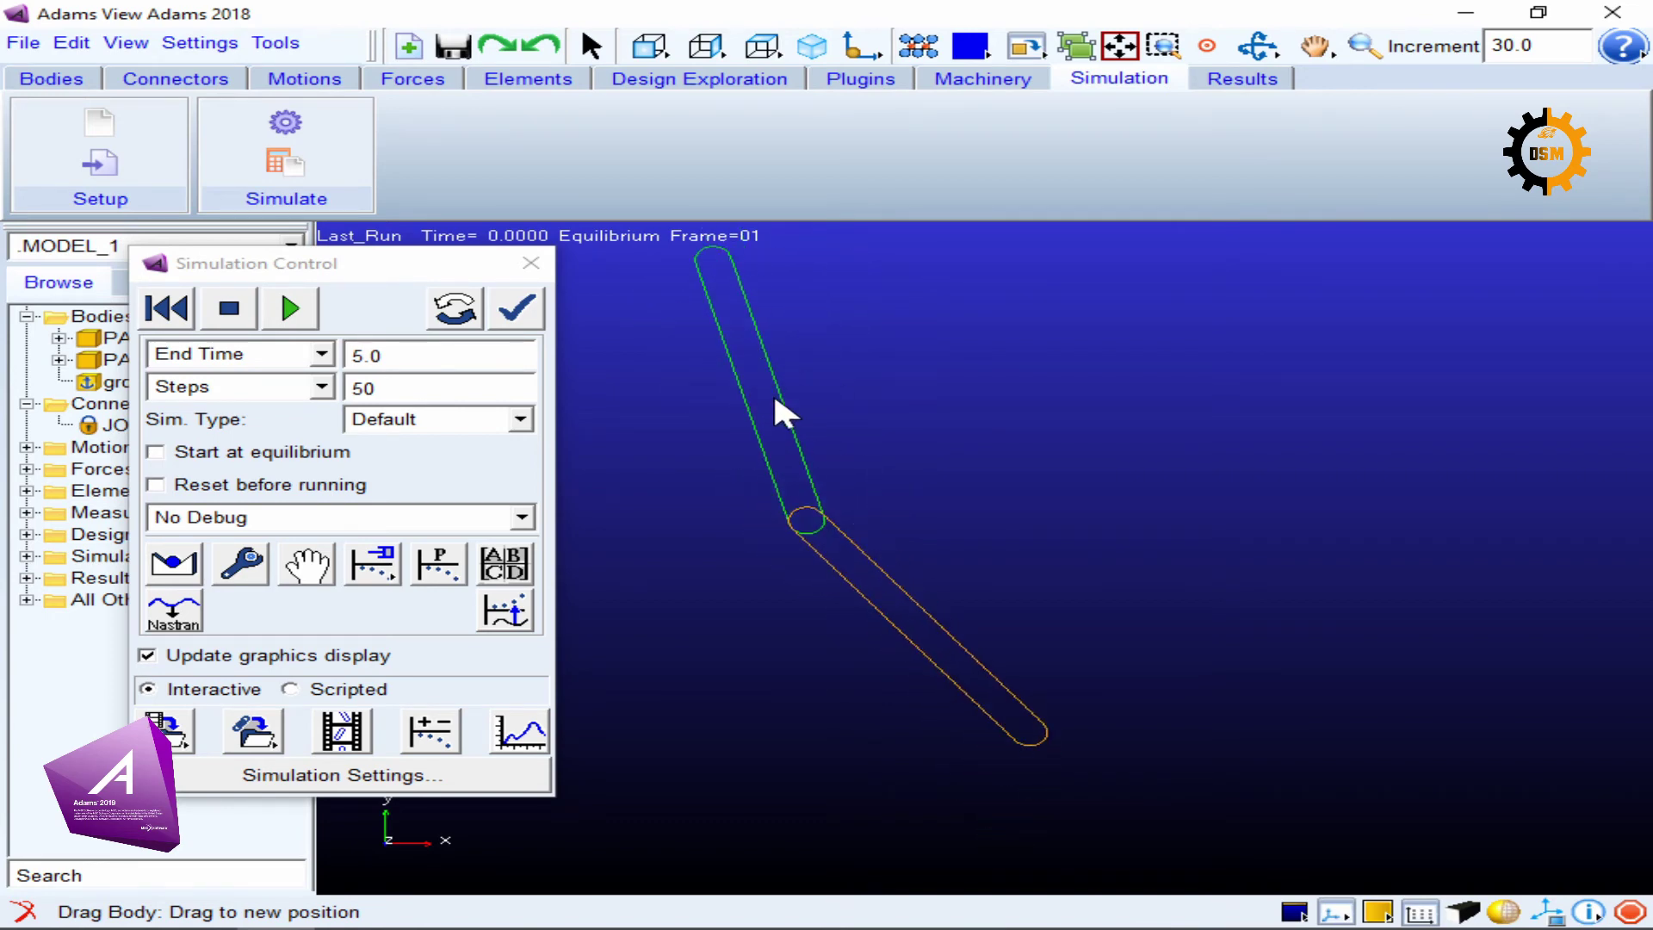
{"action": "left_click", "coordinate": [534, 301]}
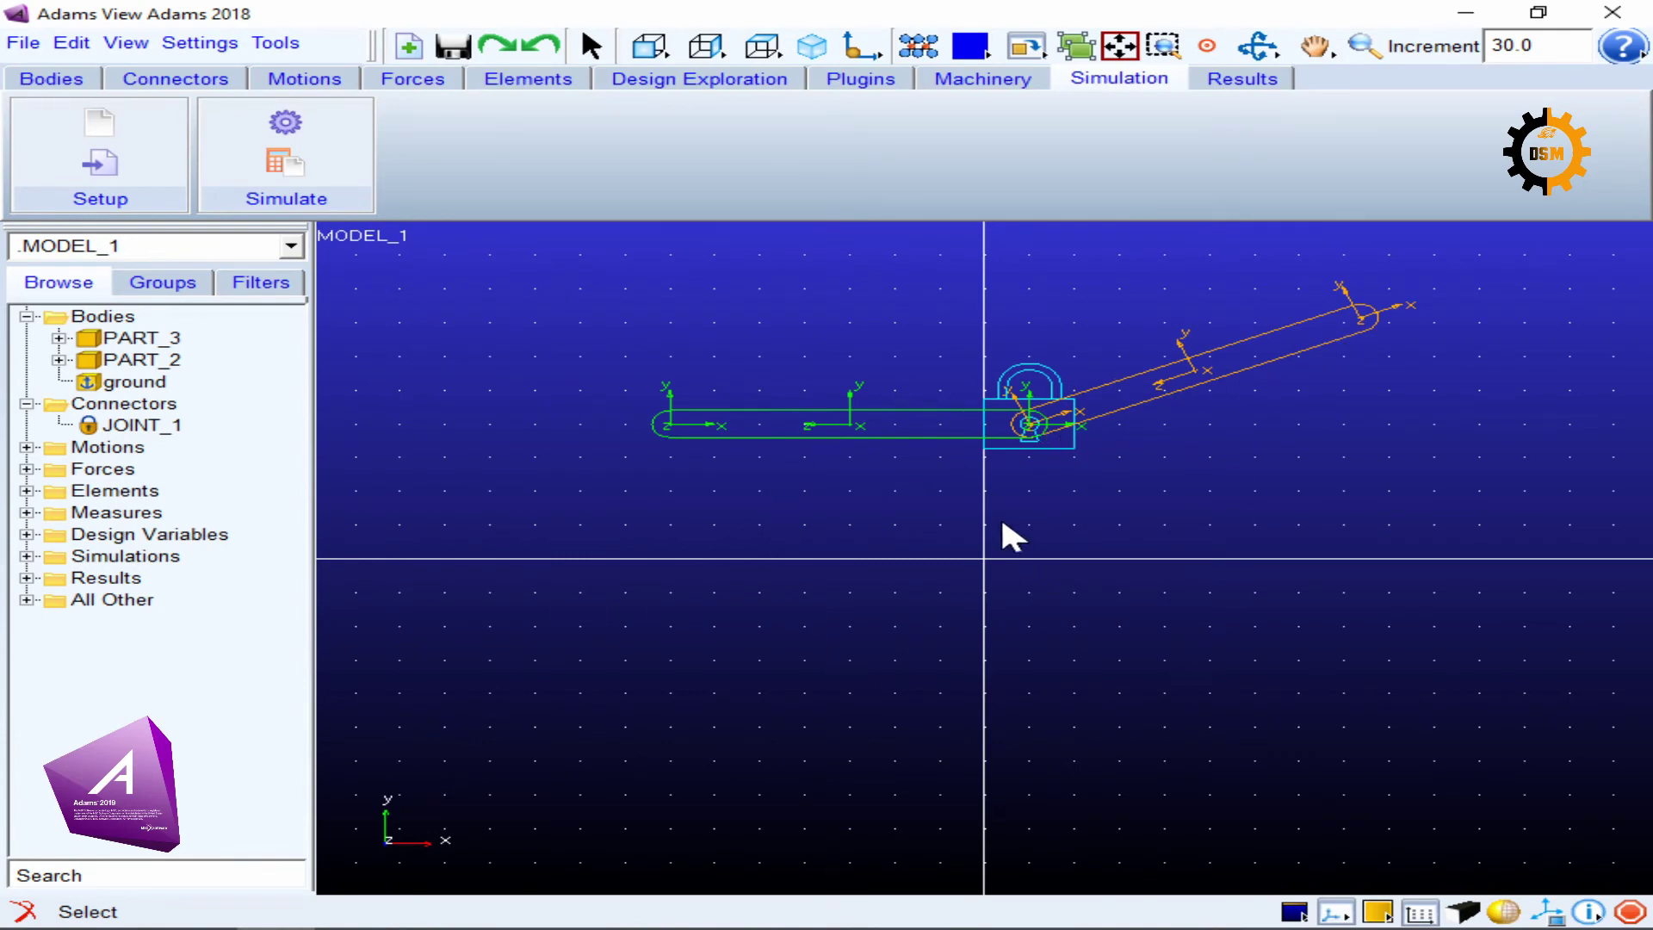
Orient the working grid to Global XZ and switch the model to the top view.
{"action": "left_click", "coordinate": [200, 43]}
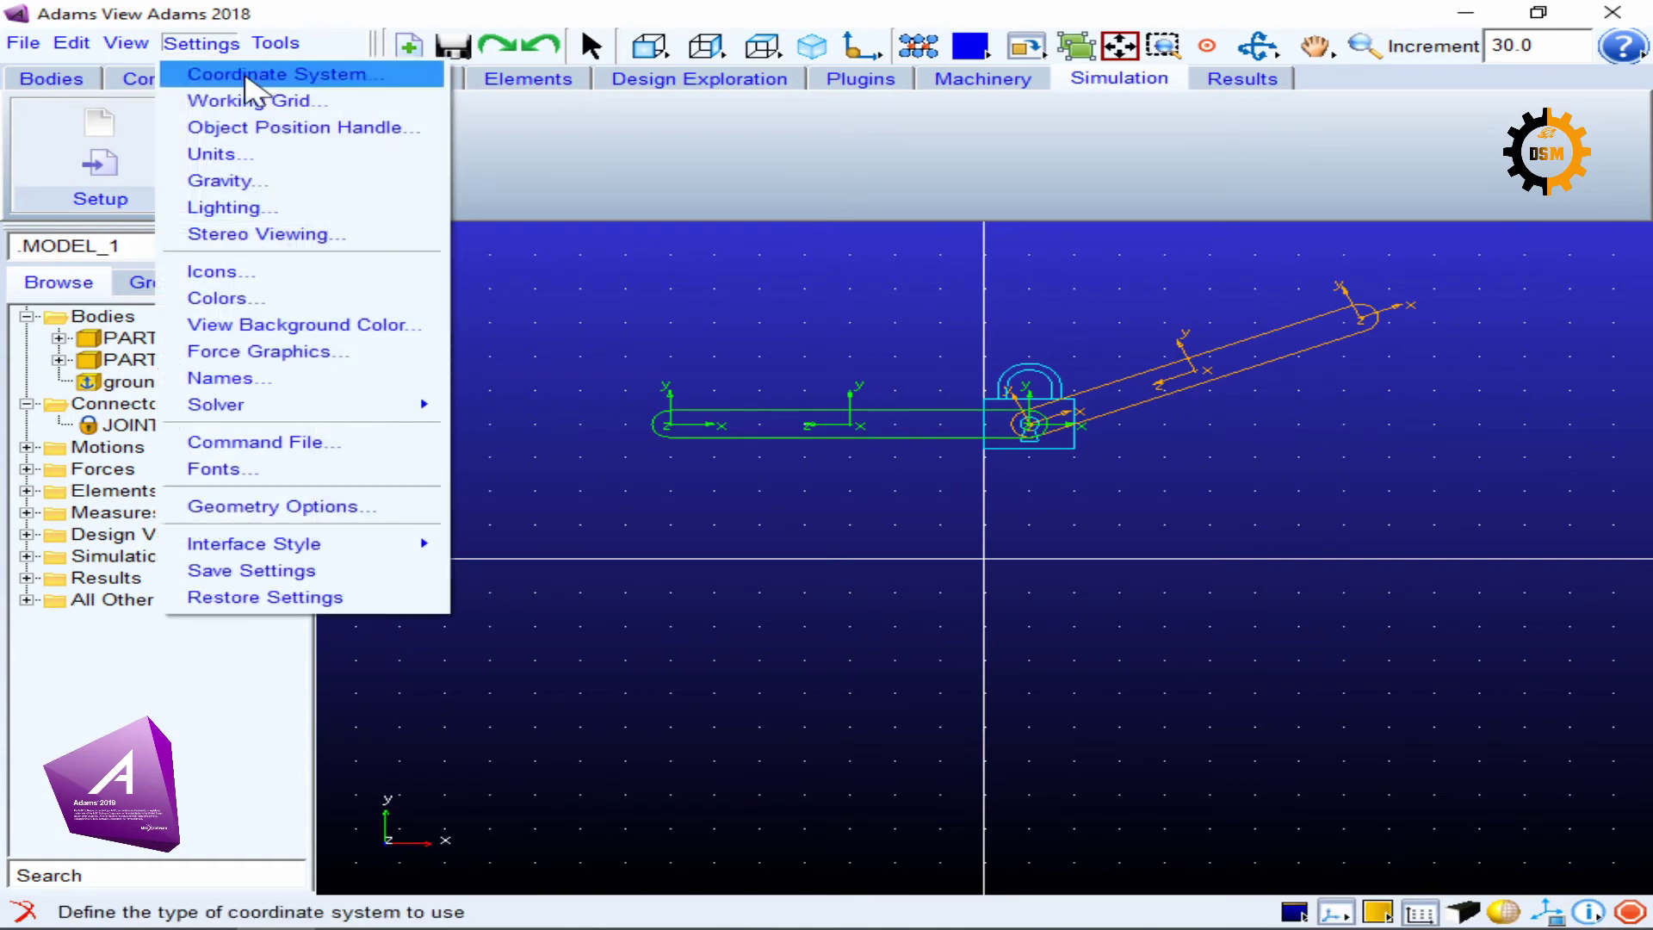
{"action": "left_click", "coordinate": [263, 102]}
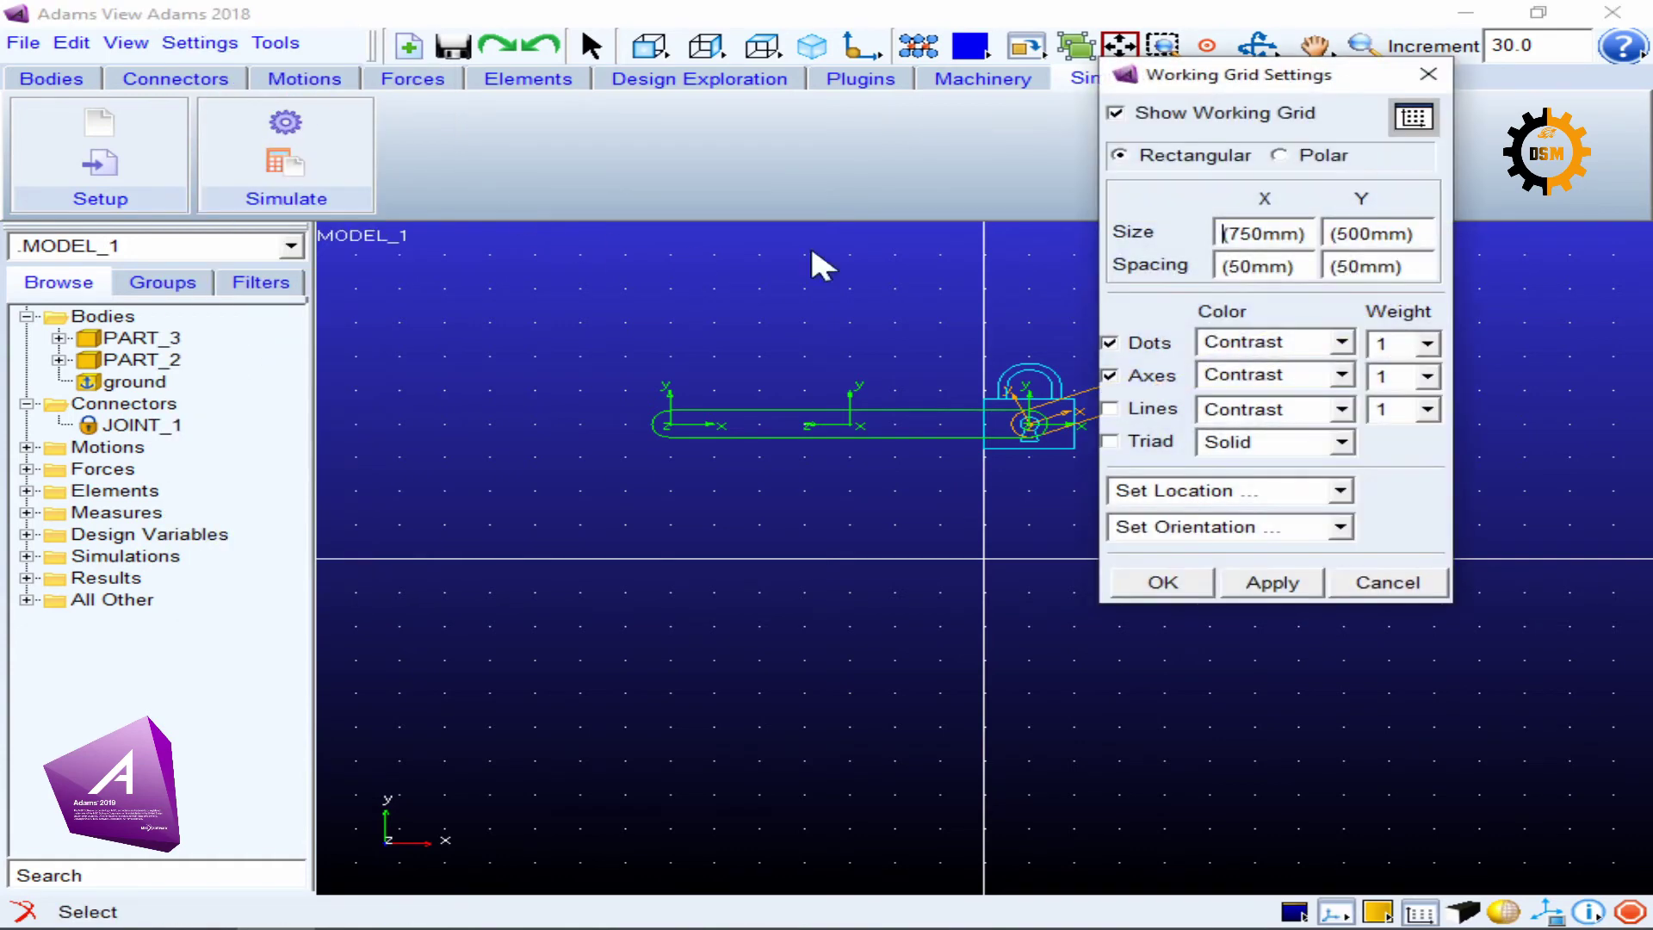
{"action": "left_click", "coordinate": [1246, 529]}
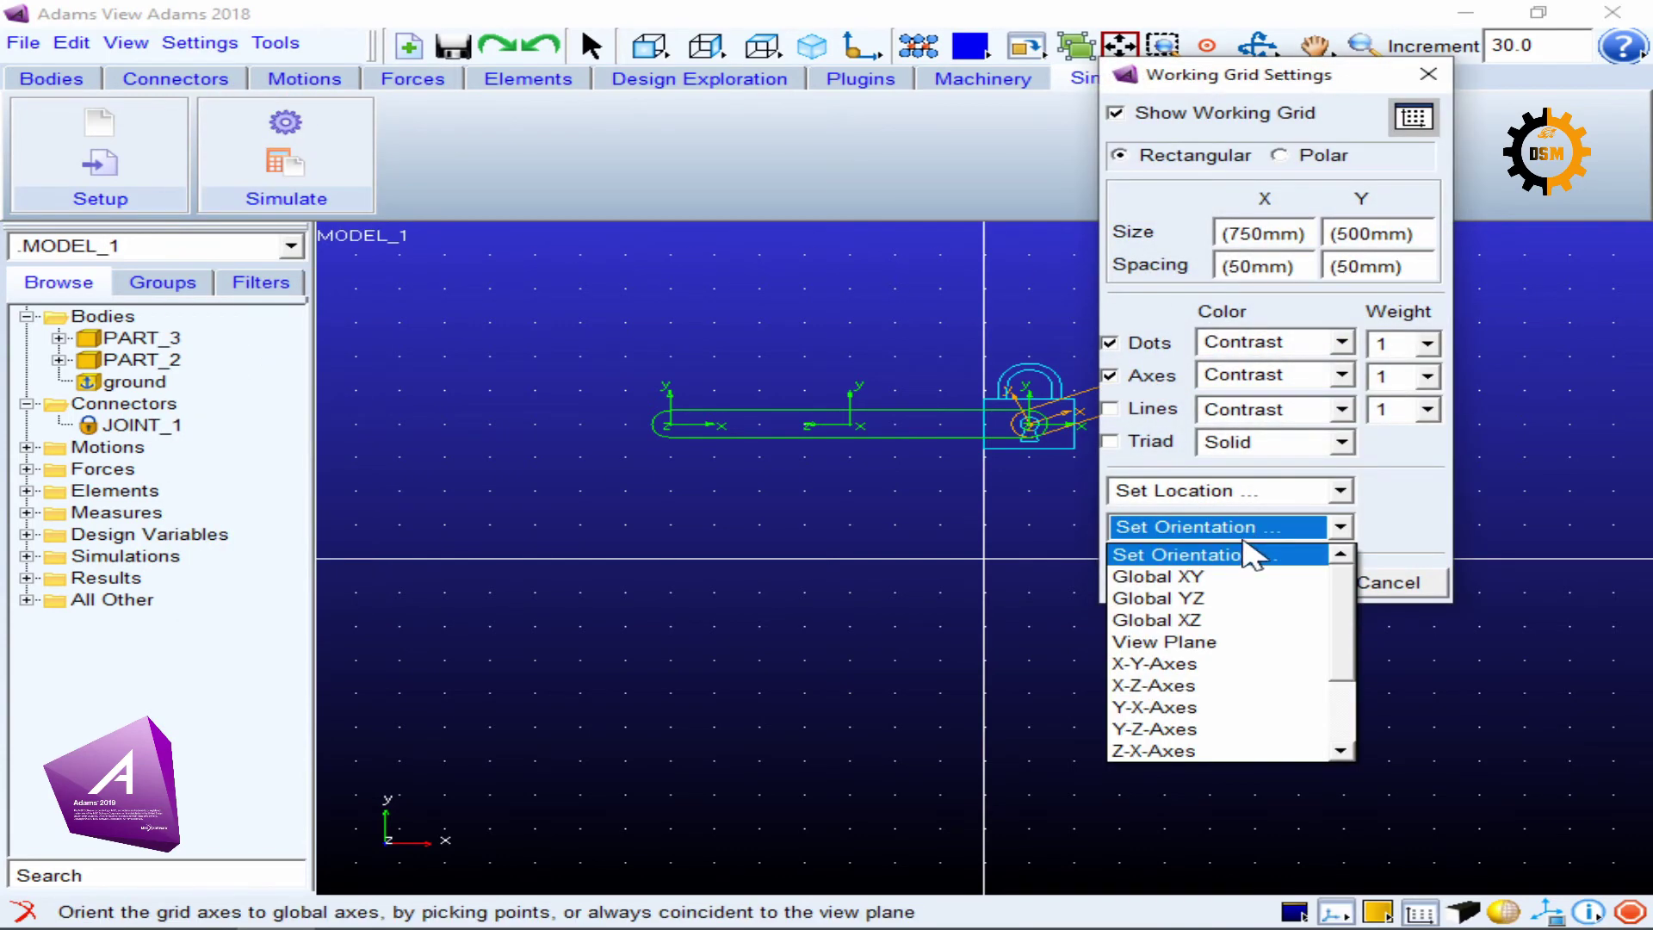
{"action": "left_click", "coordinate": [1211, 621]}
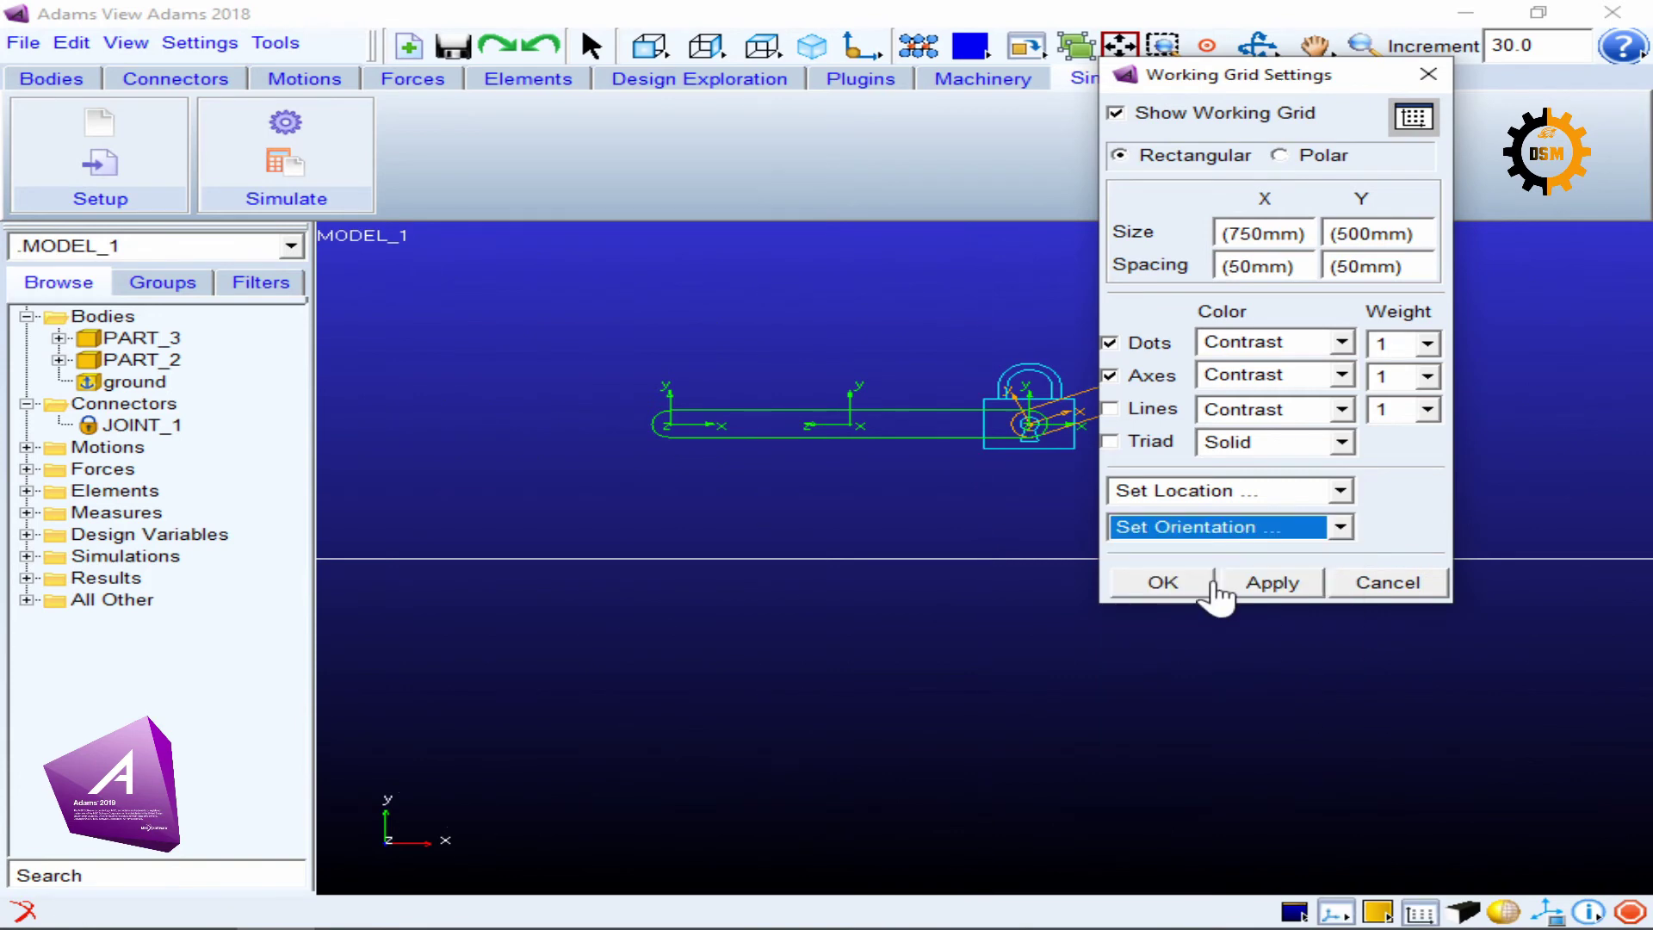
{"action": "left_click", "coordinate": [1180, 582]}
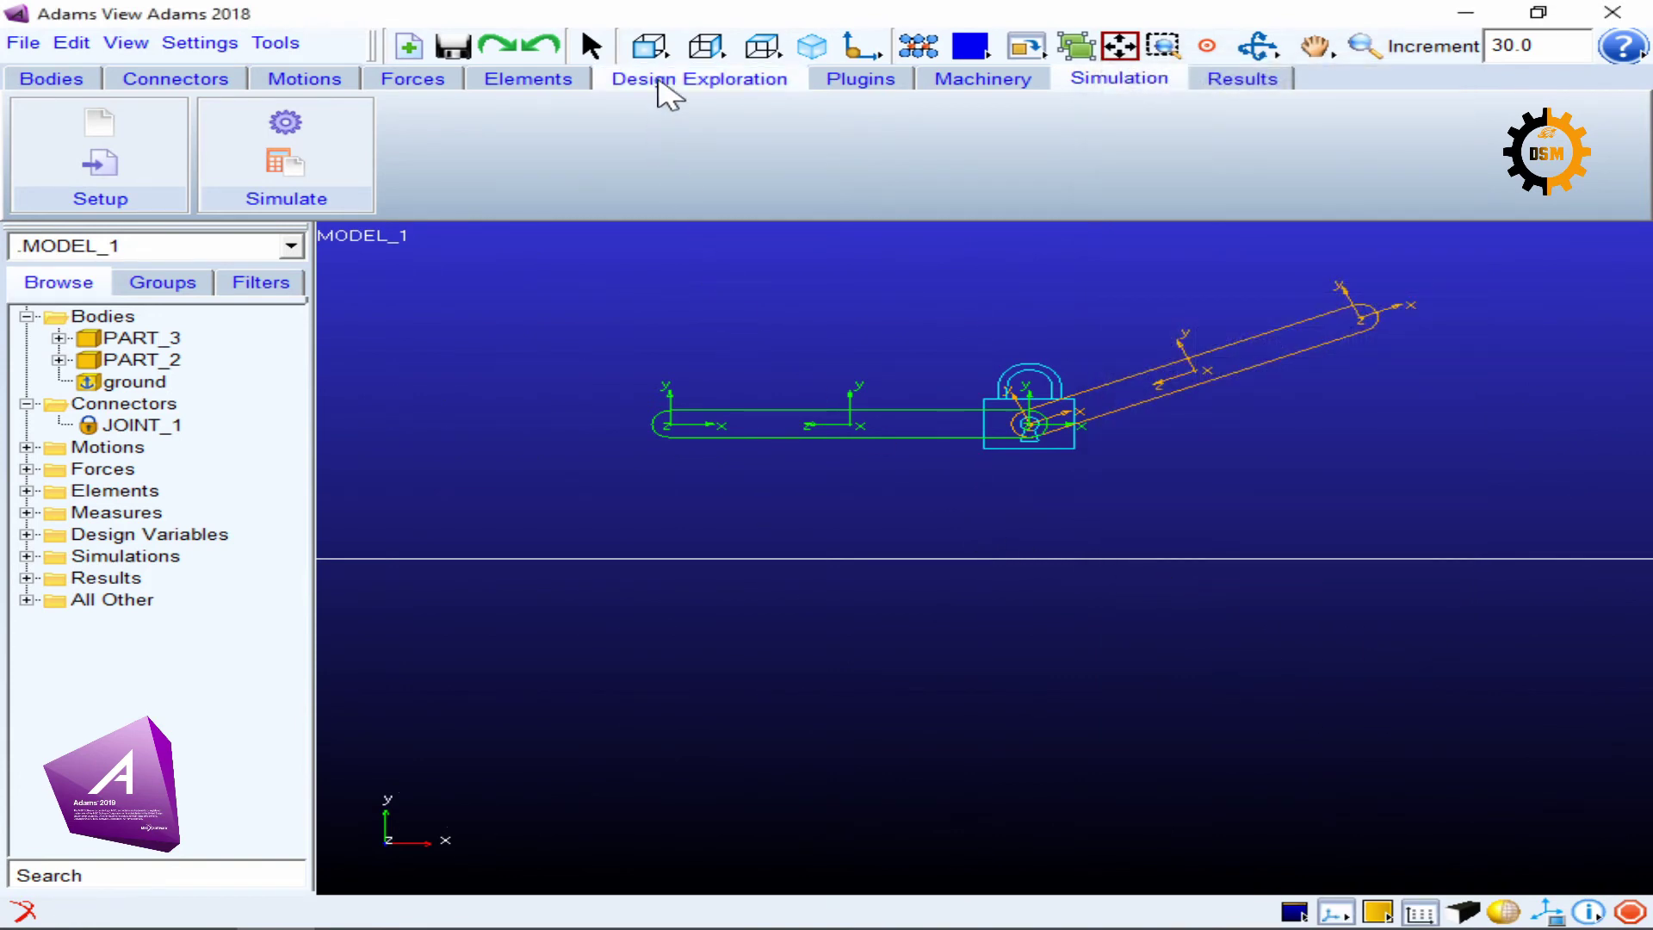
{"action": "left_click", "coordinate": [706, 46]}
{"action": "left_click", "coordinate": [759, 47]}
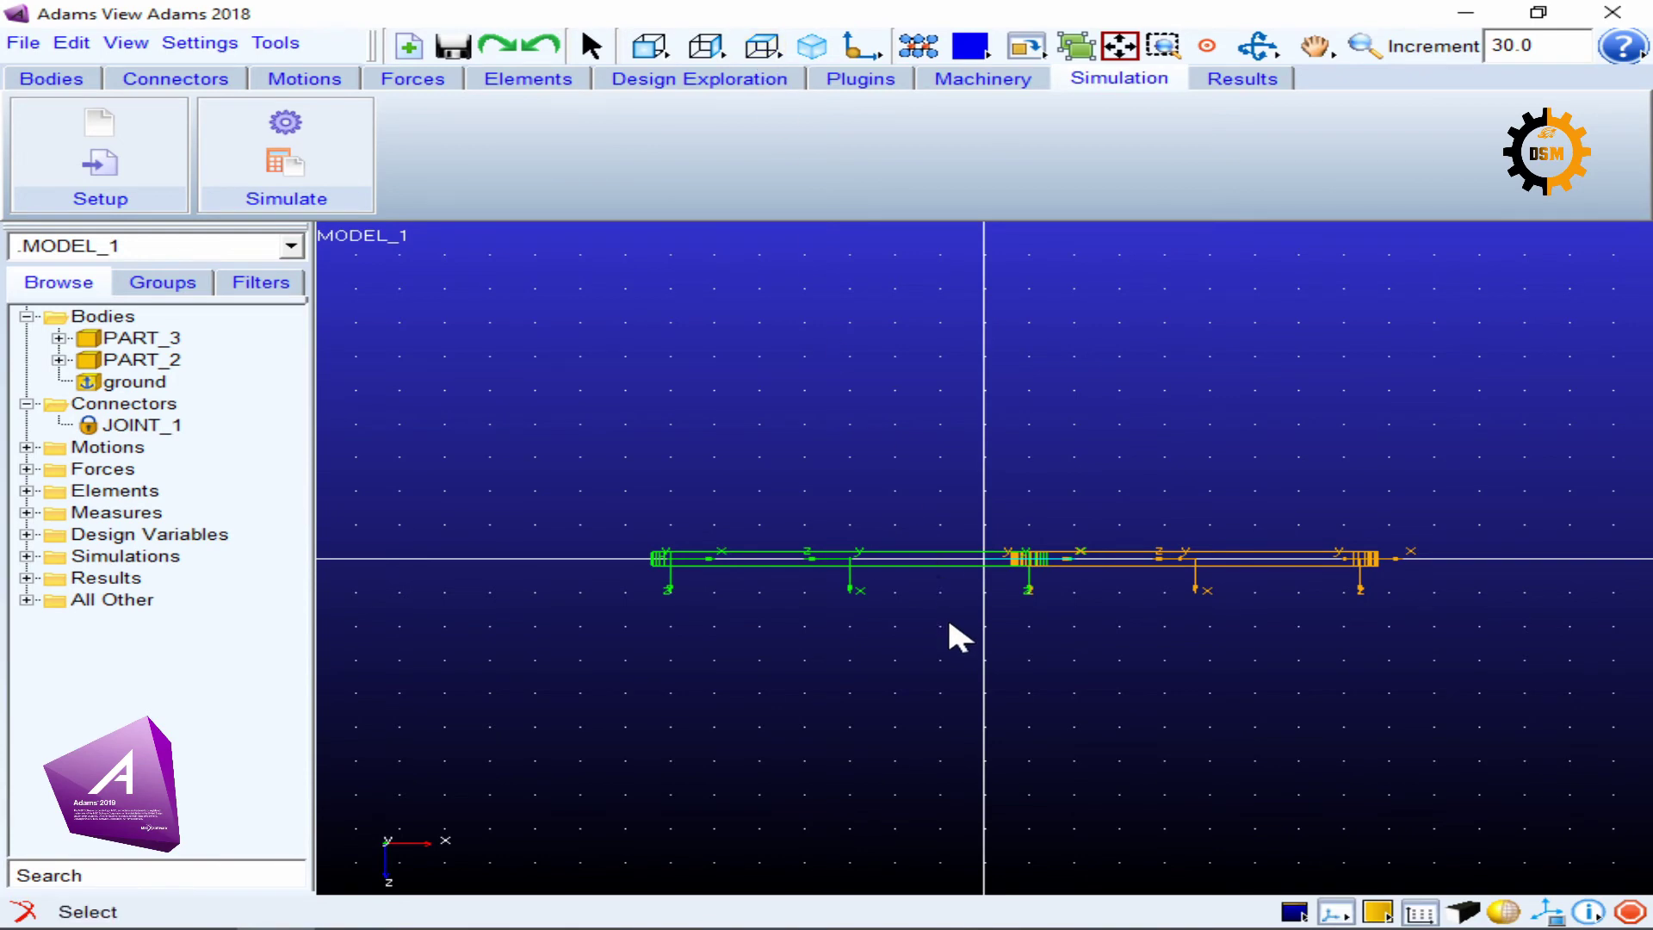
Test the fixed joint in the XZ plane by manually moving the link PART_3 in Simulation Control.
{"action": "left_click", "coordinate": [259, 129]}
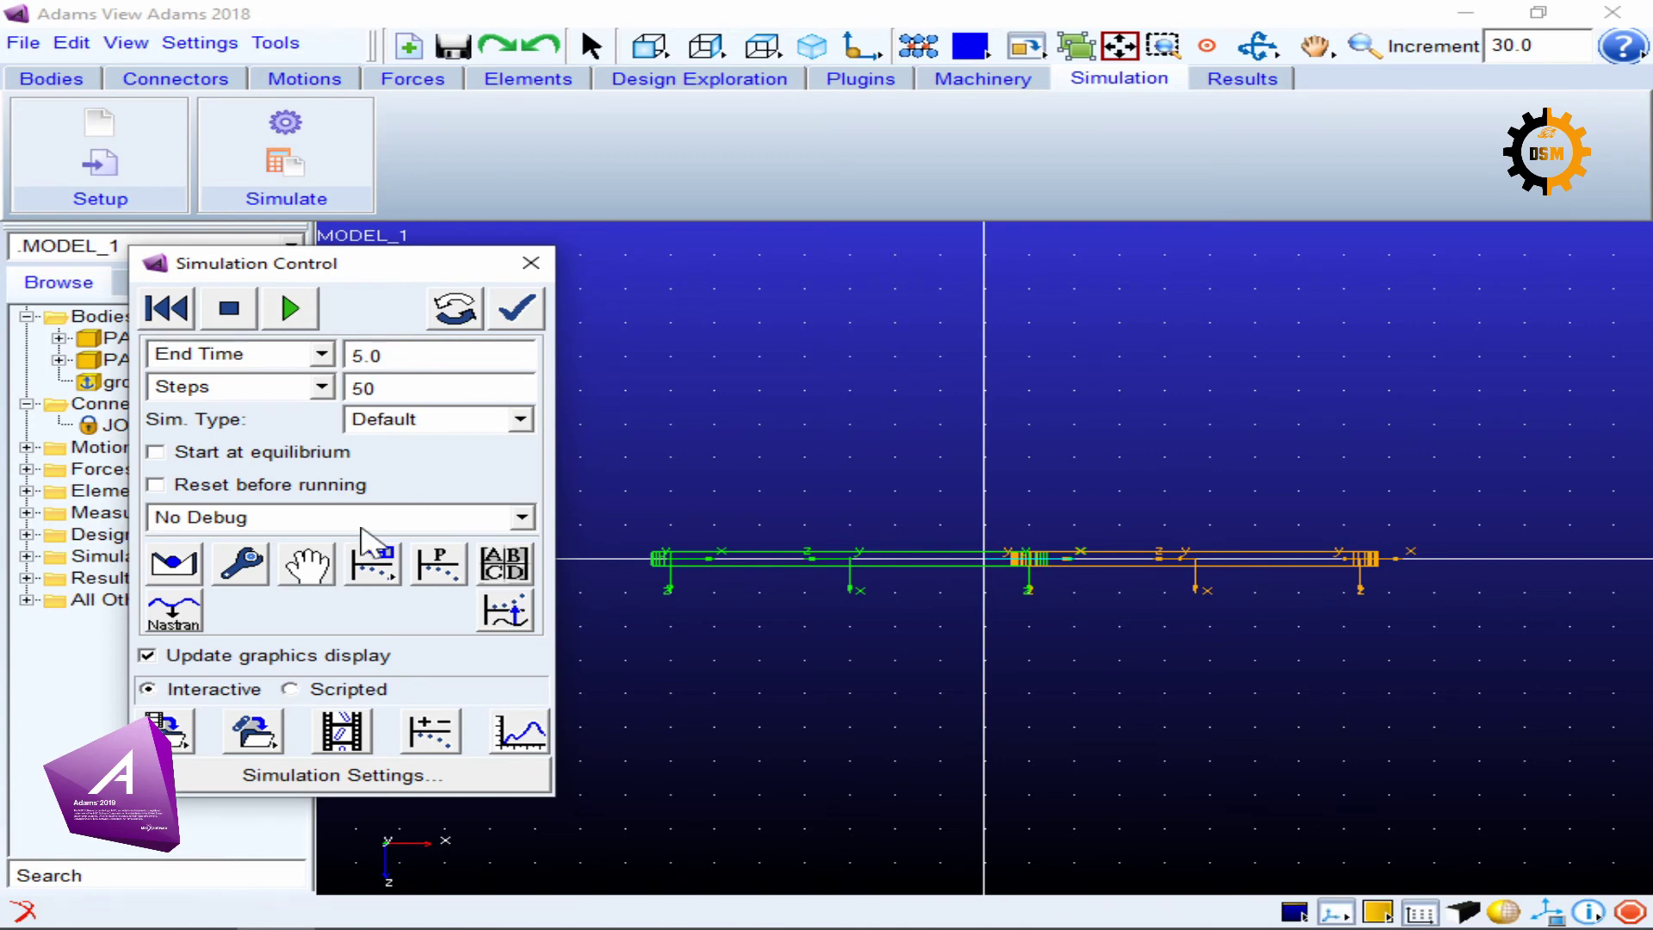
{"action": "left_click", "coordinate": [307, 564]}
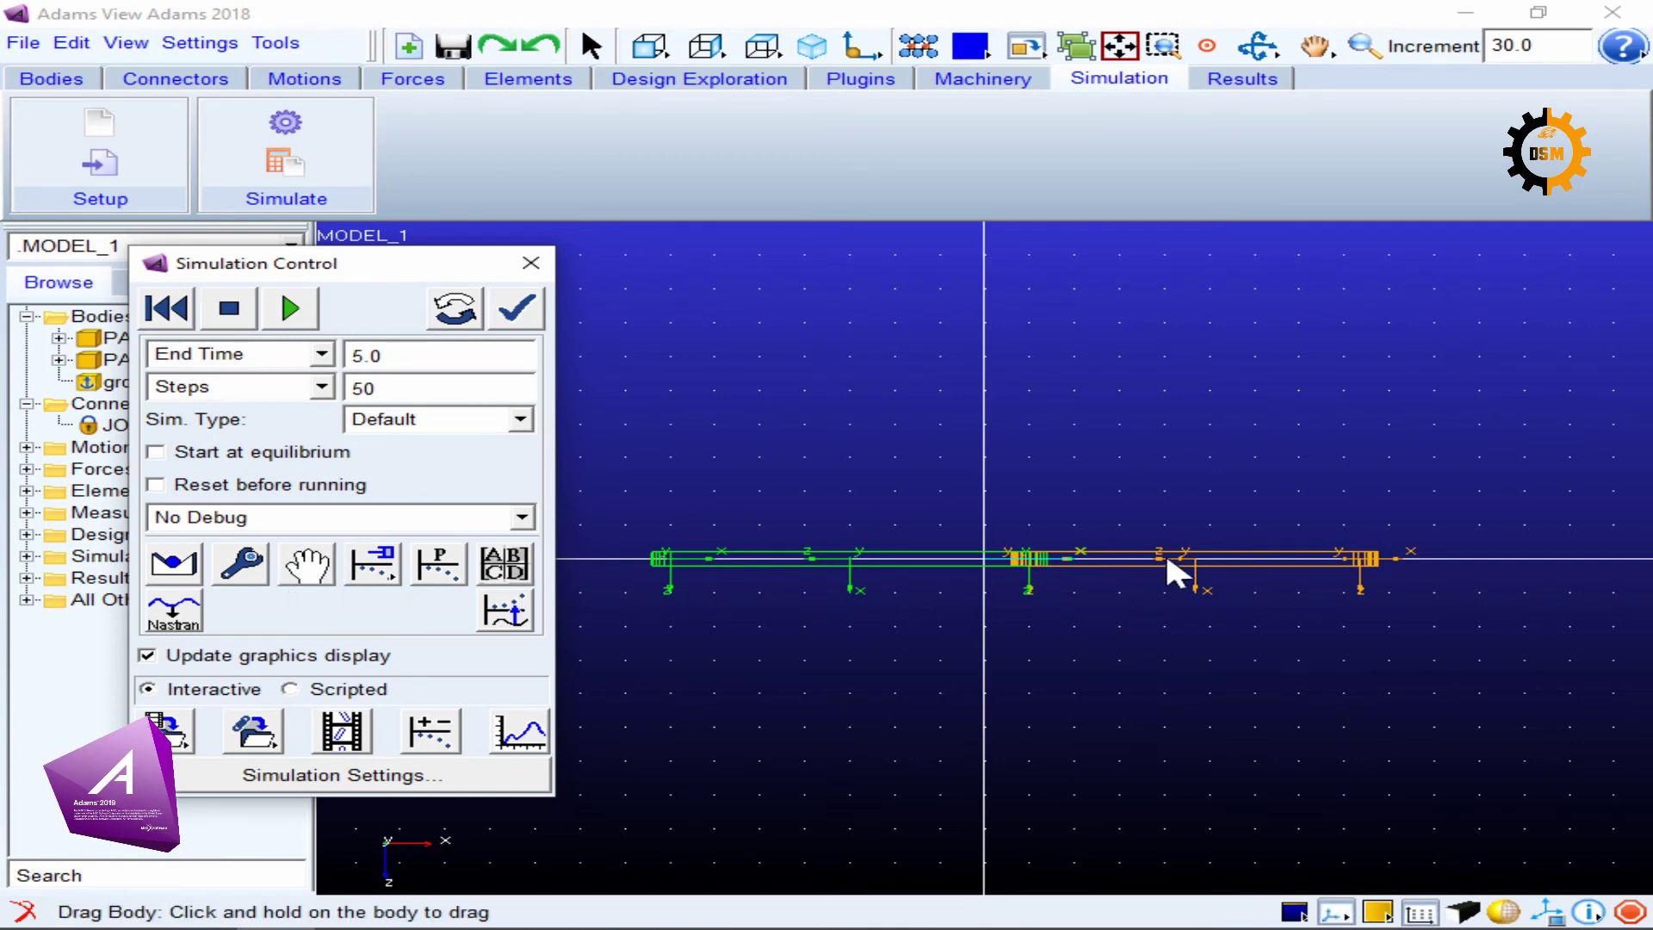
{"action": "left_click_drag", "start_coordinate": [1195, 564], "coordinate": [1212, 442]}
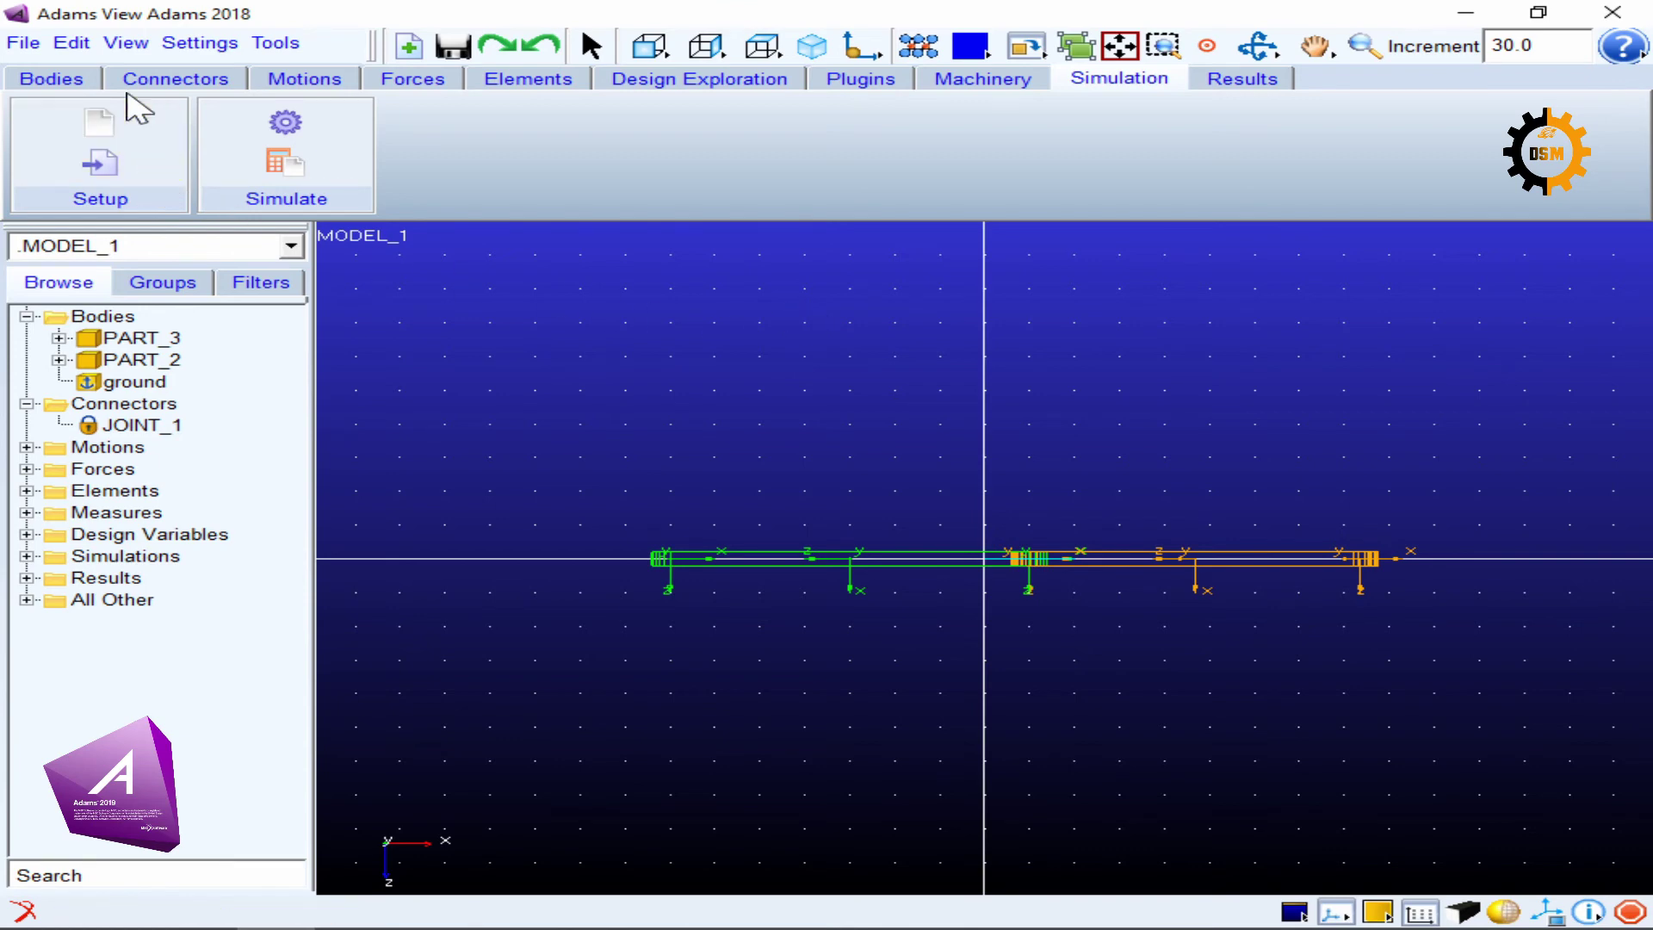
Create a fixed joint between ground and PART_2 at the link's center, using 2 Bodies - 1 Location and Normal To Grid.
{"action": "left_click", "coordinate": [172, 78]}
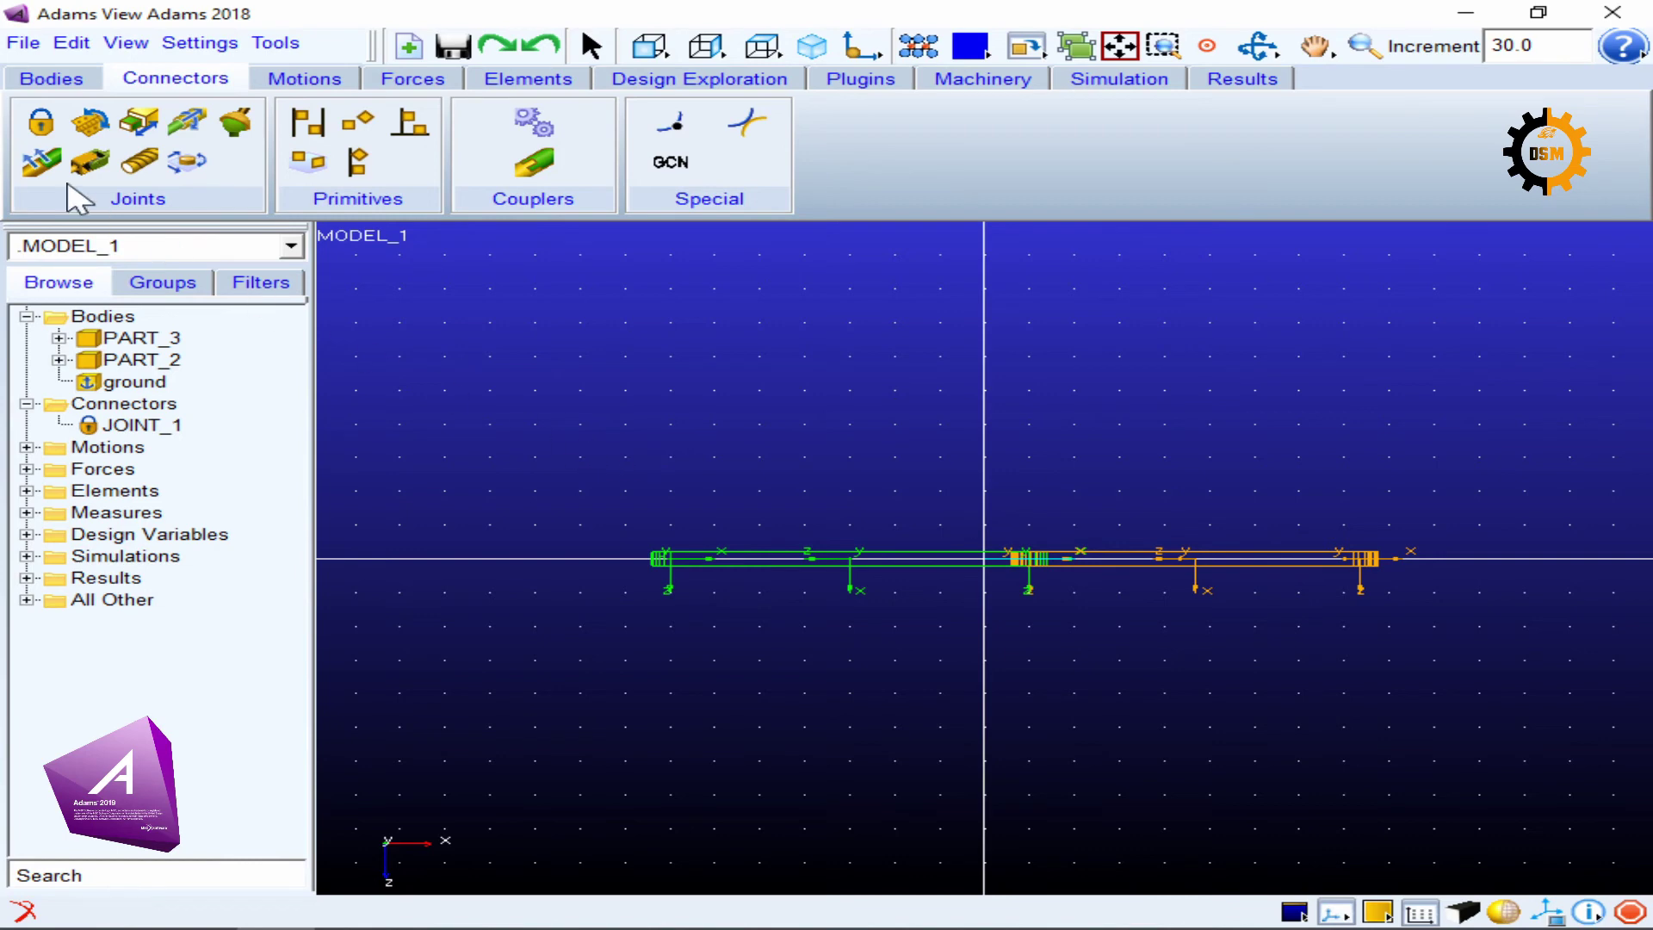
{"action": "left_click", "coordinate": [43, 134]}
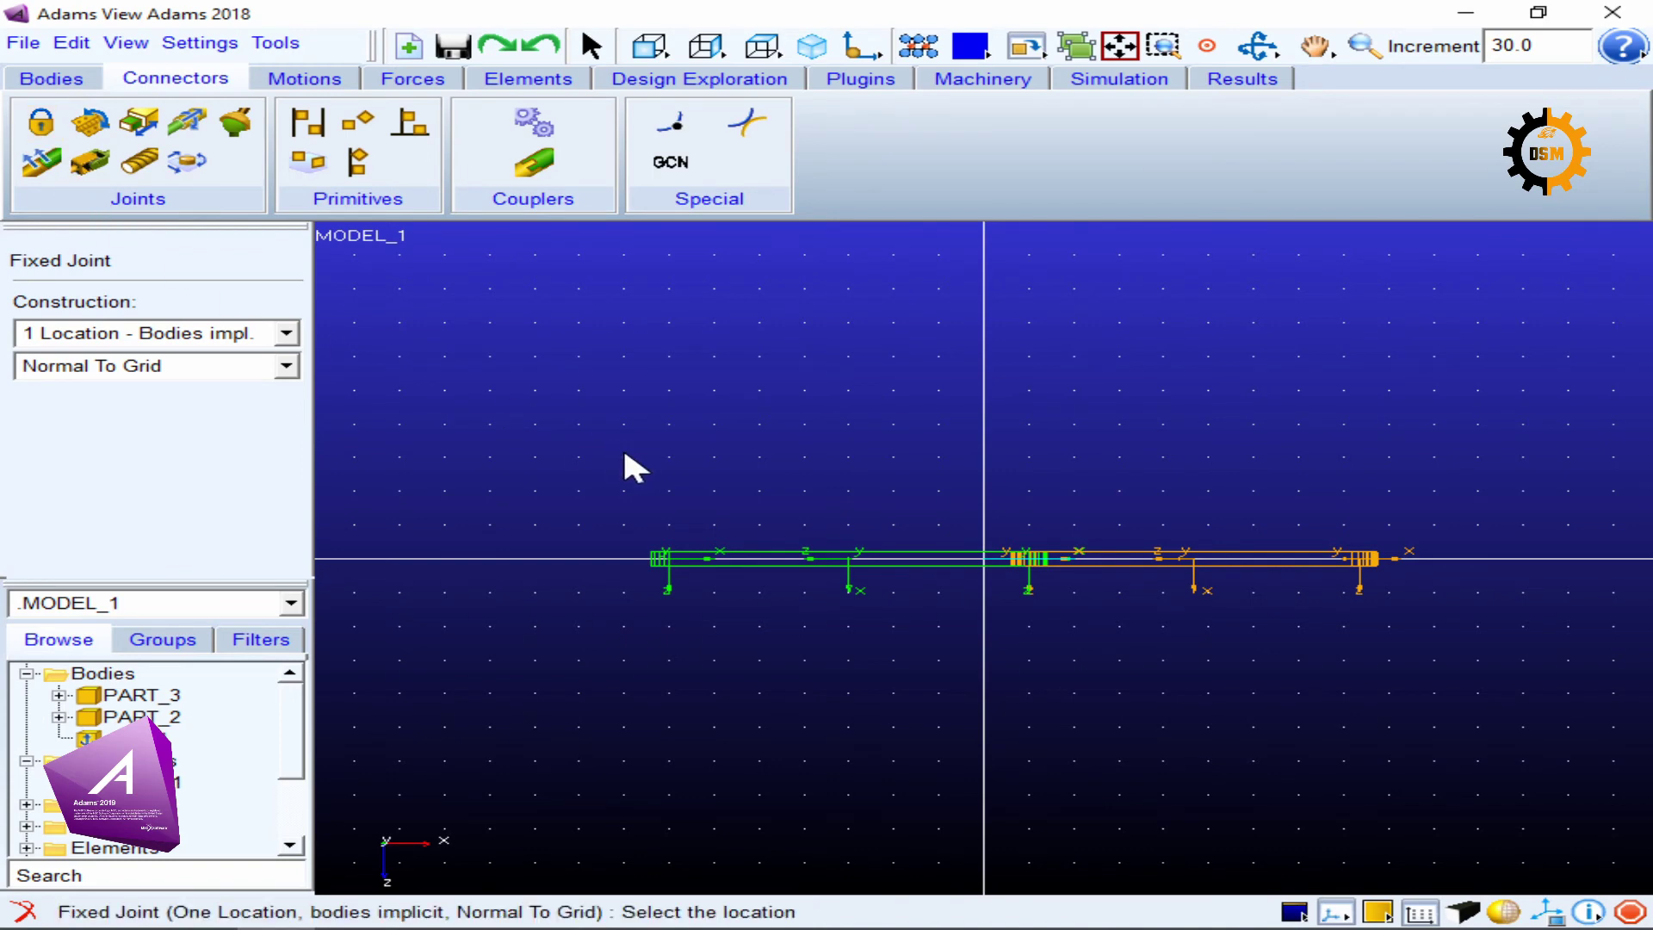
{"action": "left_click", "coordinate": [245, 335]}
{"action": "left_click", "coordinate": [230, 384]}
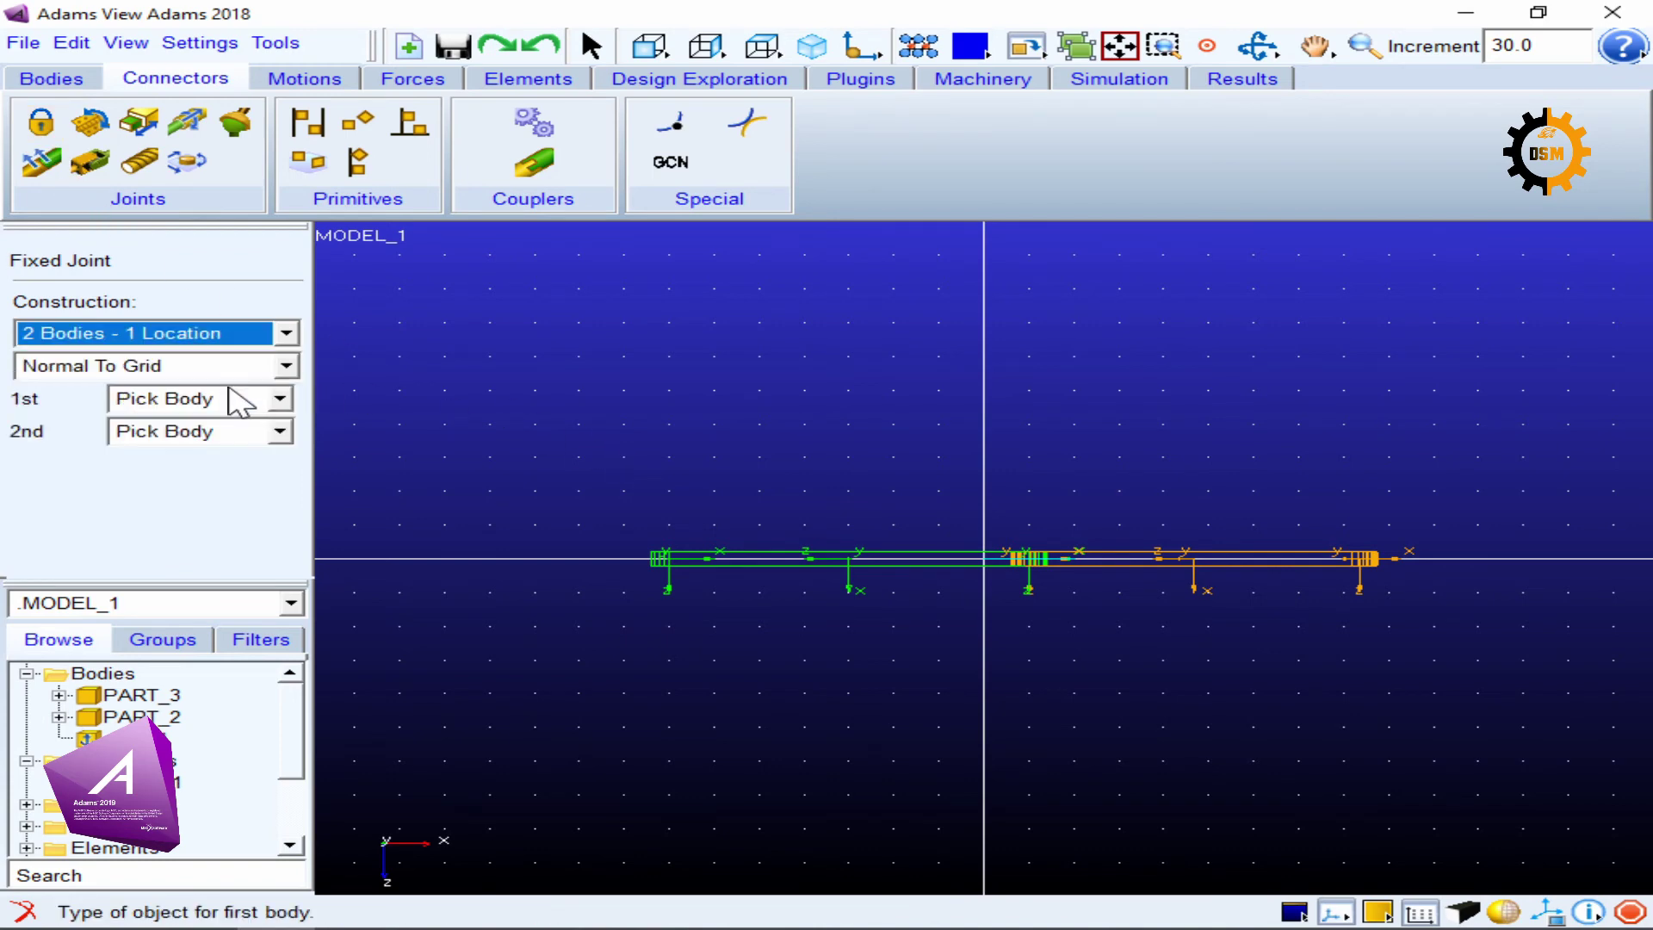
{"action": "left_click", "coordinate": [613, 452]}
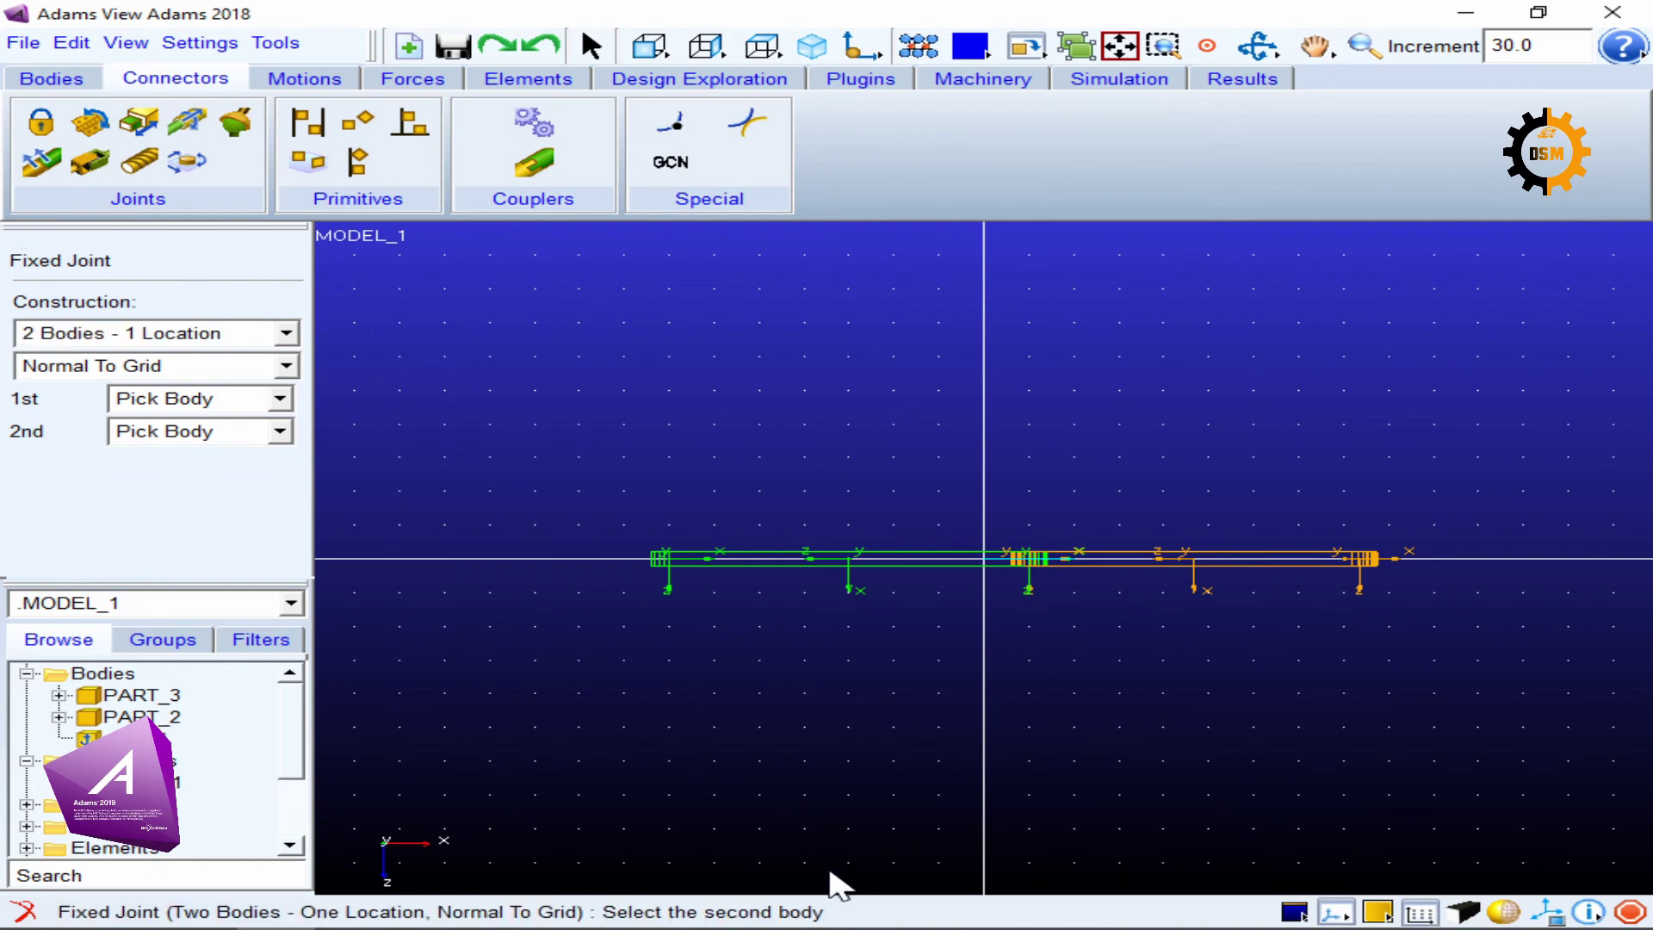
{"action": "left_click", "coordinate": [776, 782]}
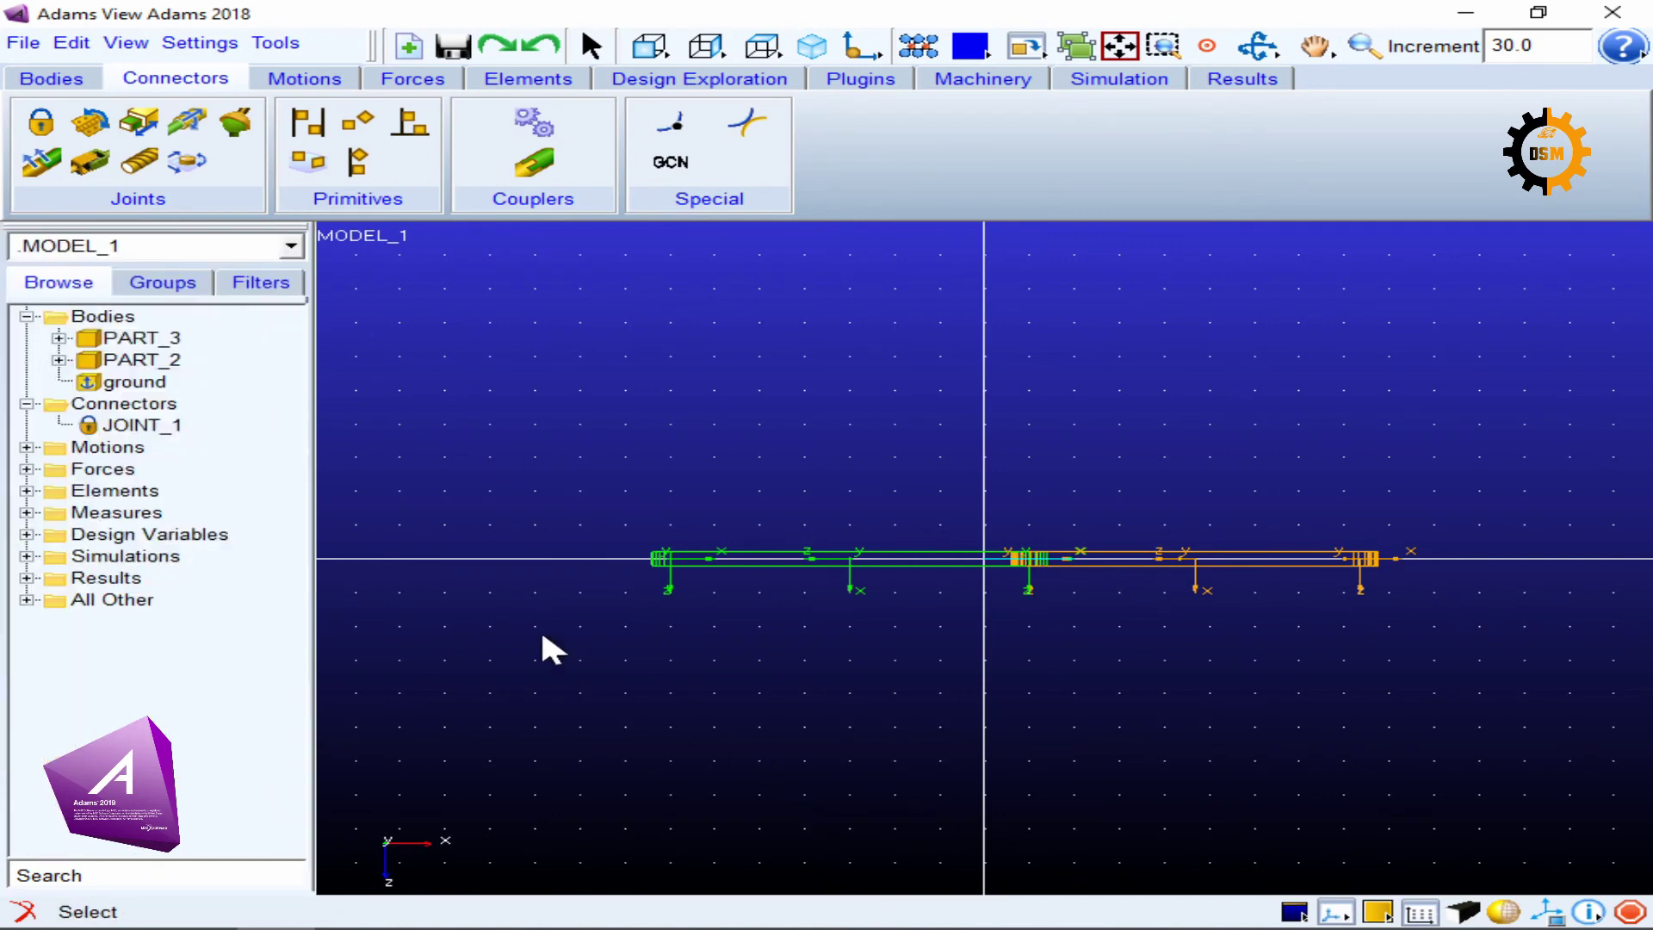
{"action": "left_click", "coordinate": [40, 124]}
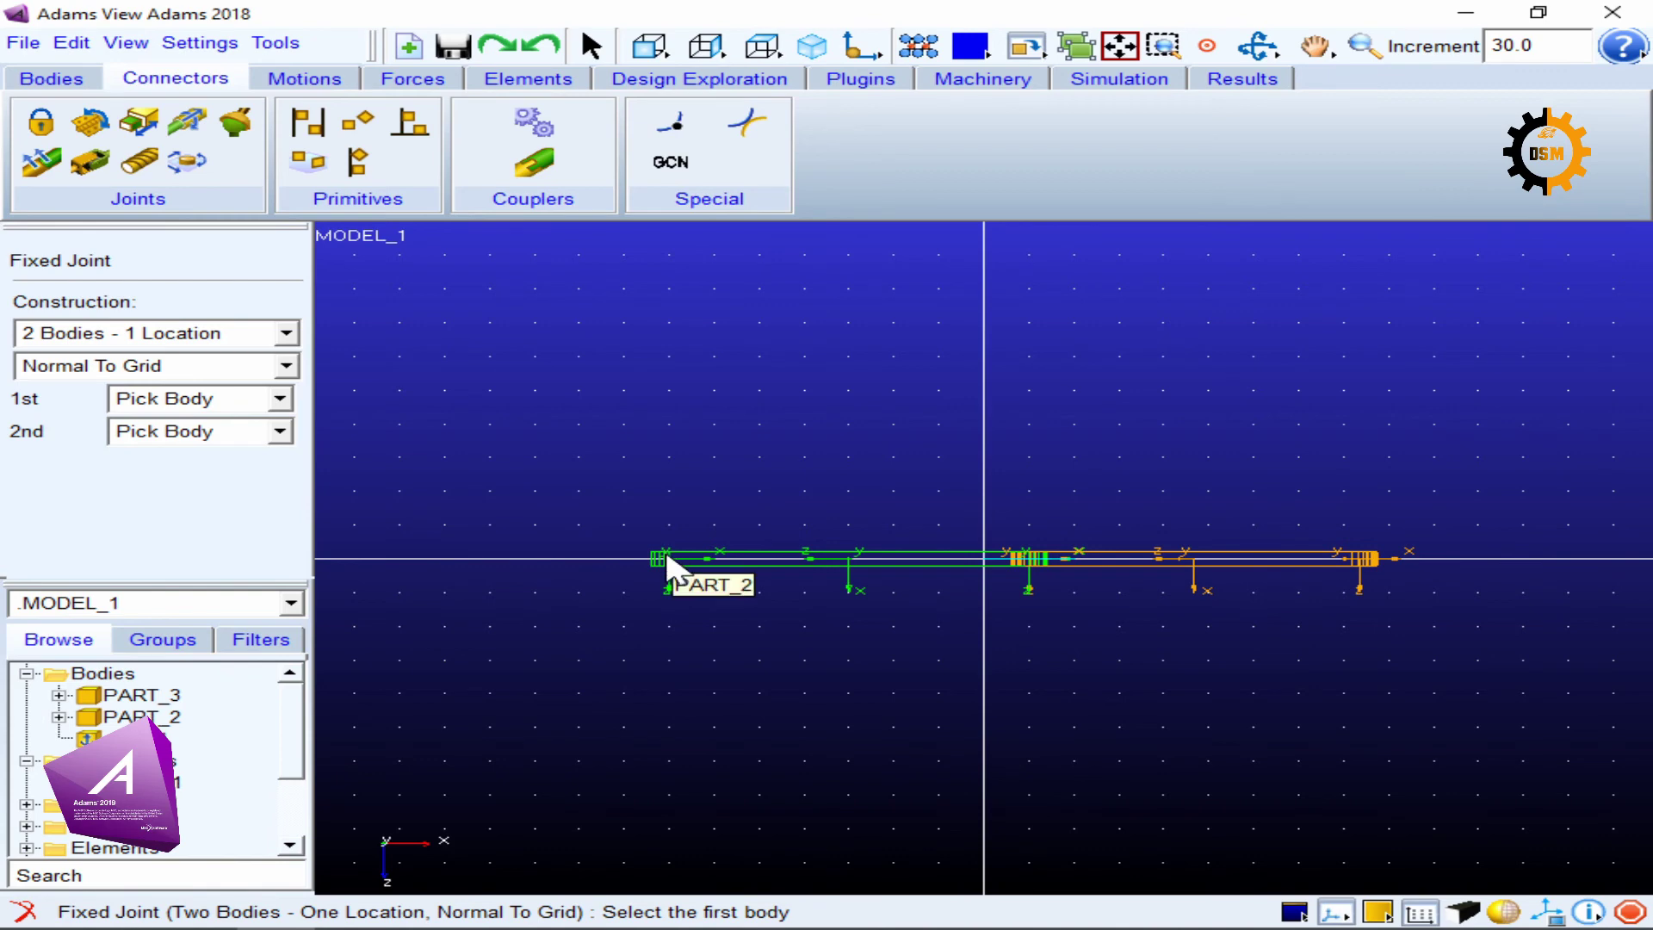
{"action": "left_click", "coordinate": [467, 643]}
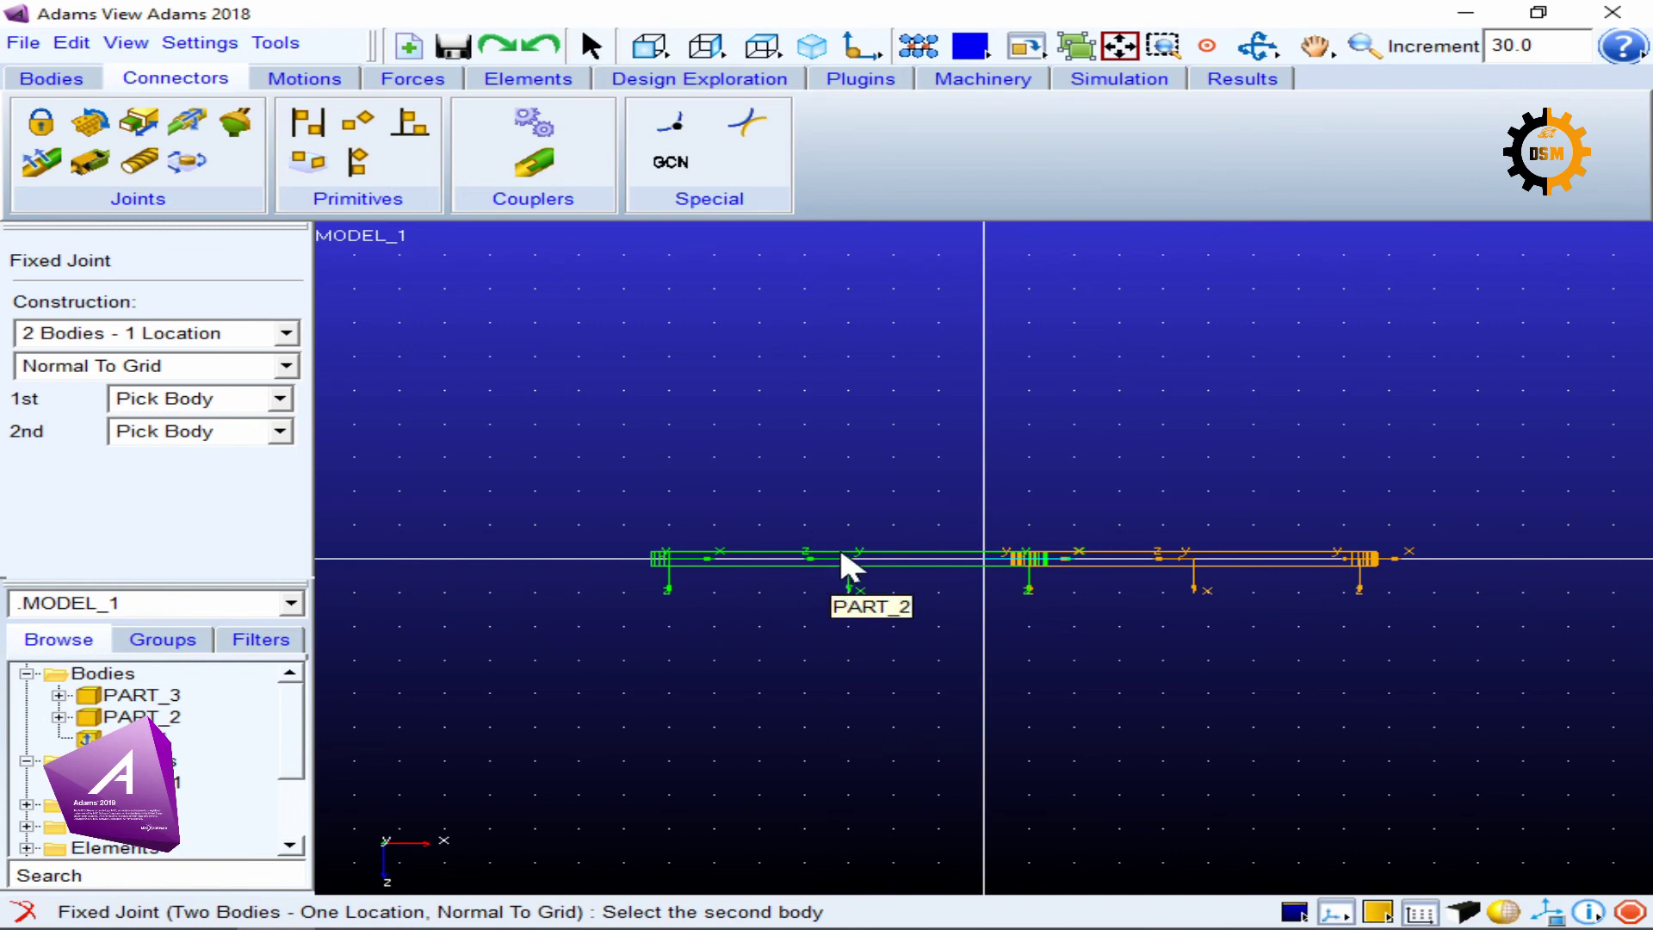
{"action": "left_click", "coordinate": [811, 565]}
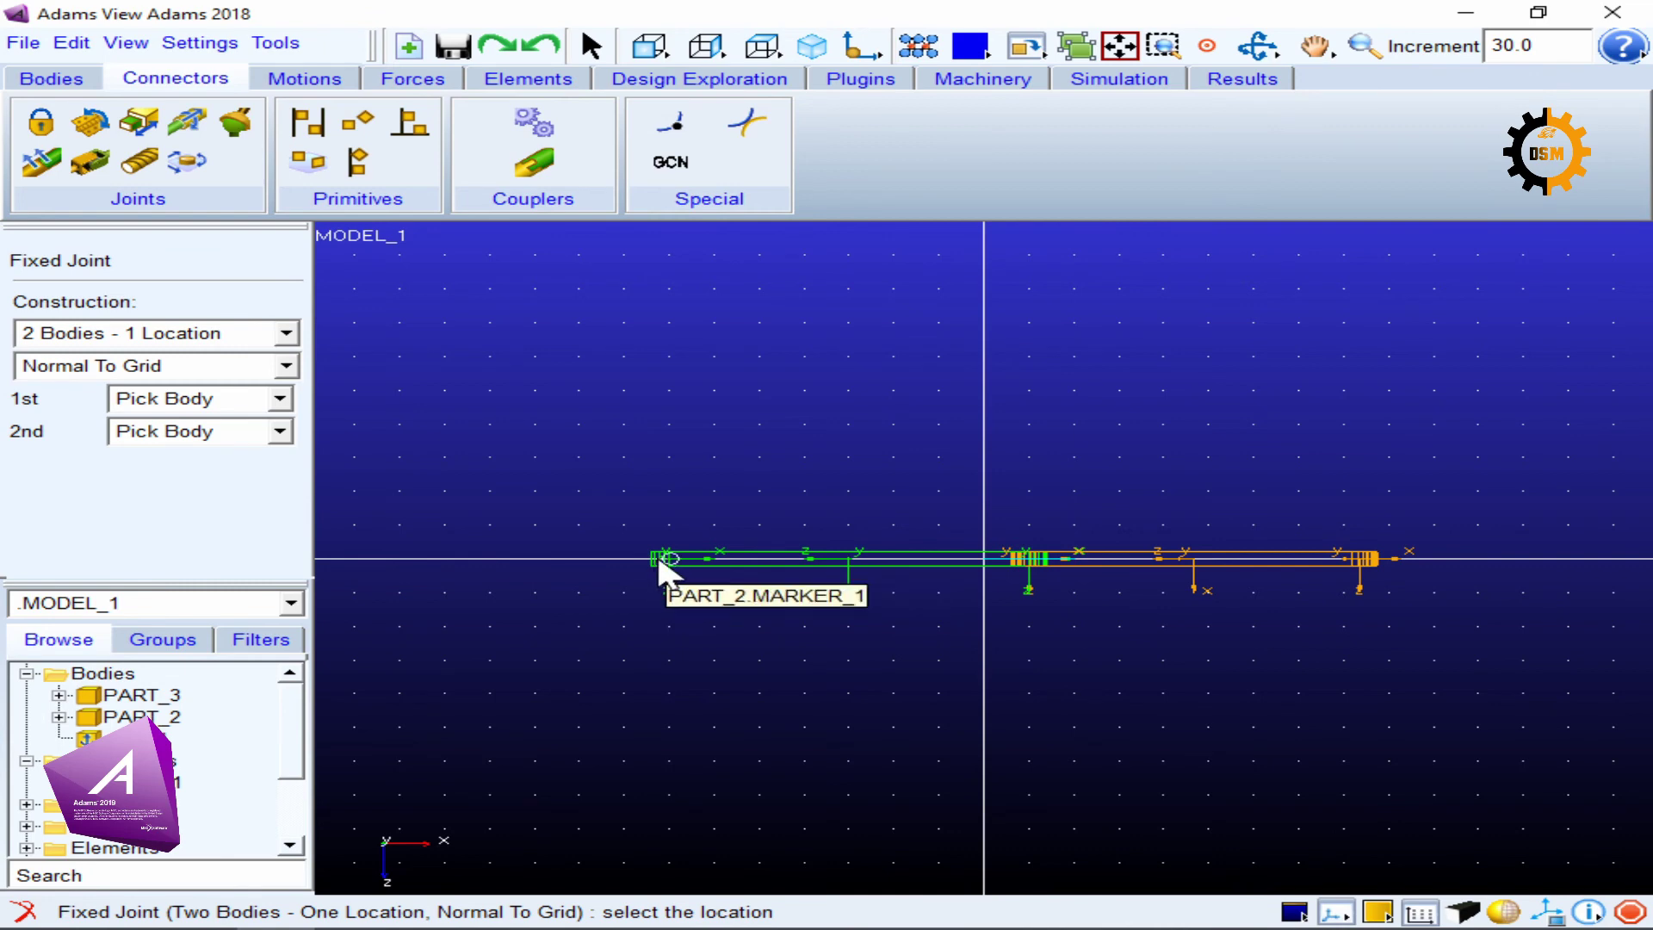
{"action": "left_click", "coordinate": [850, 556]}
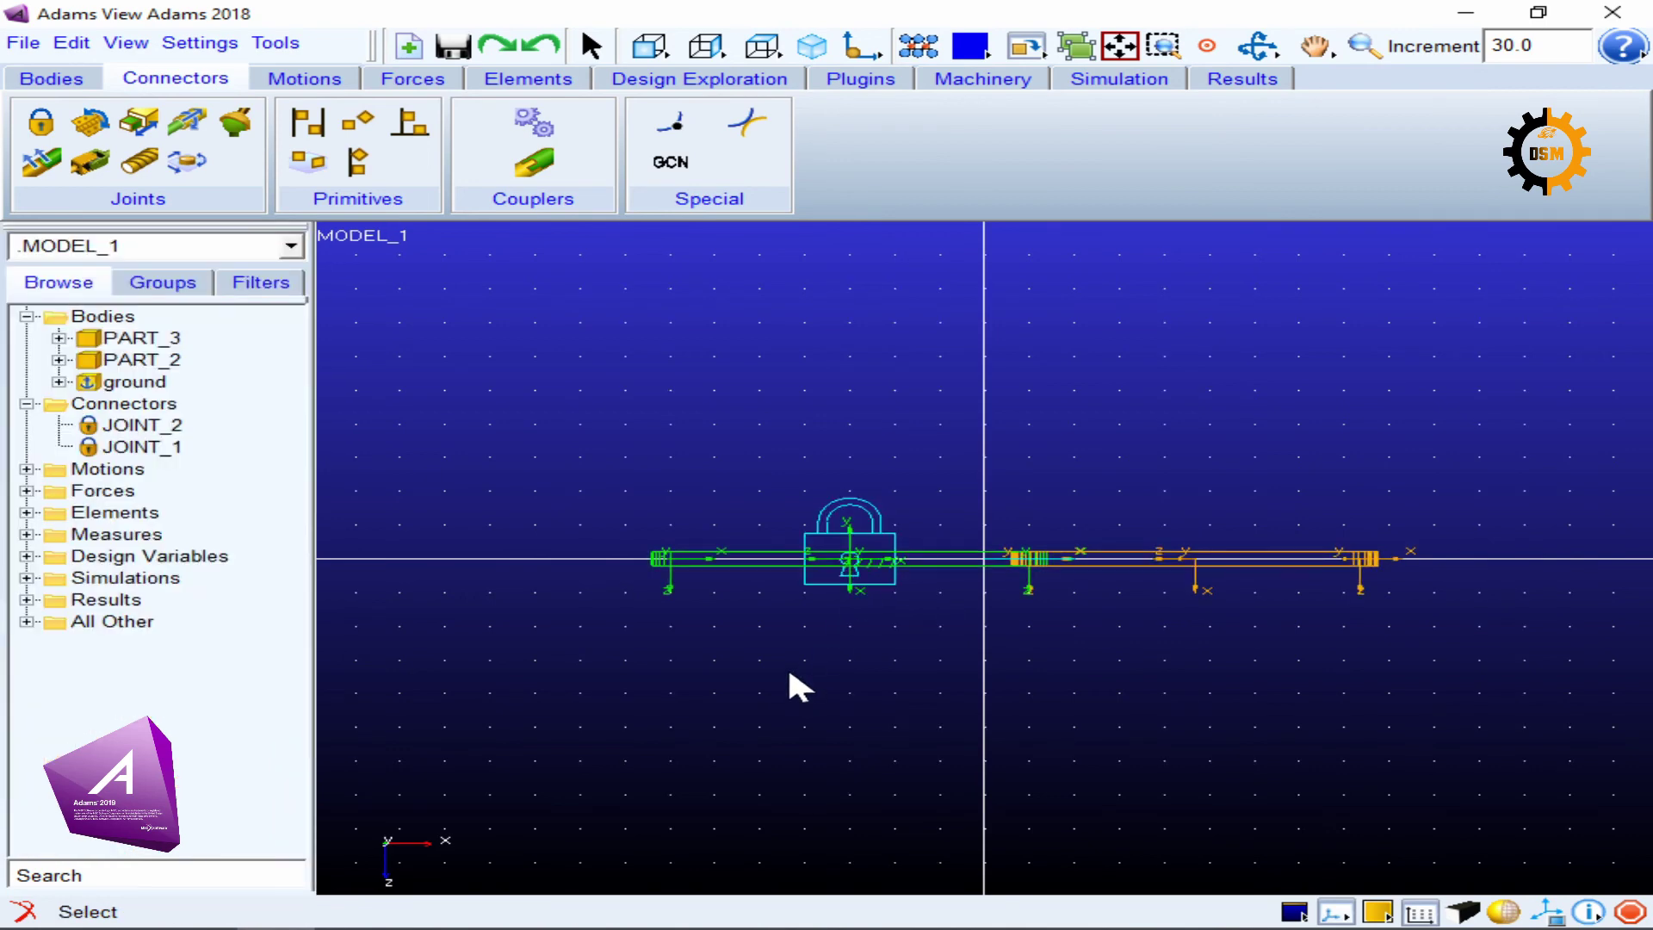
Try to manually move the grounded model in Simulation Control, and close the simulation dialog.
{"action": "left_click", "coordinate": [1109, 80]}
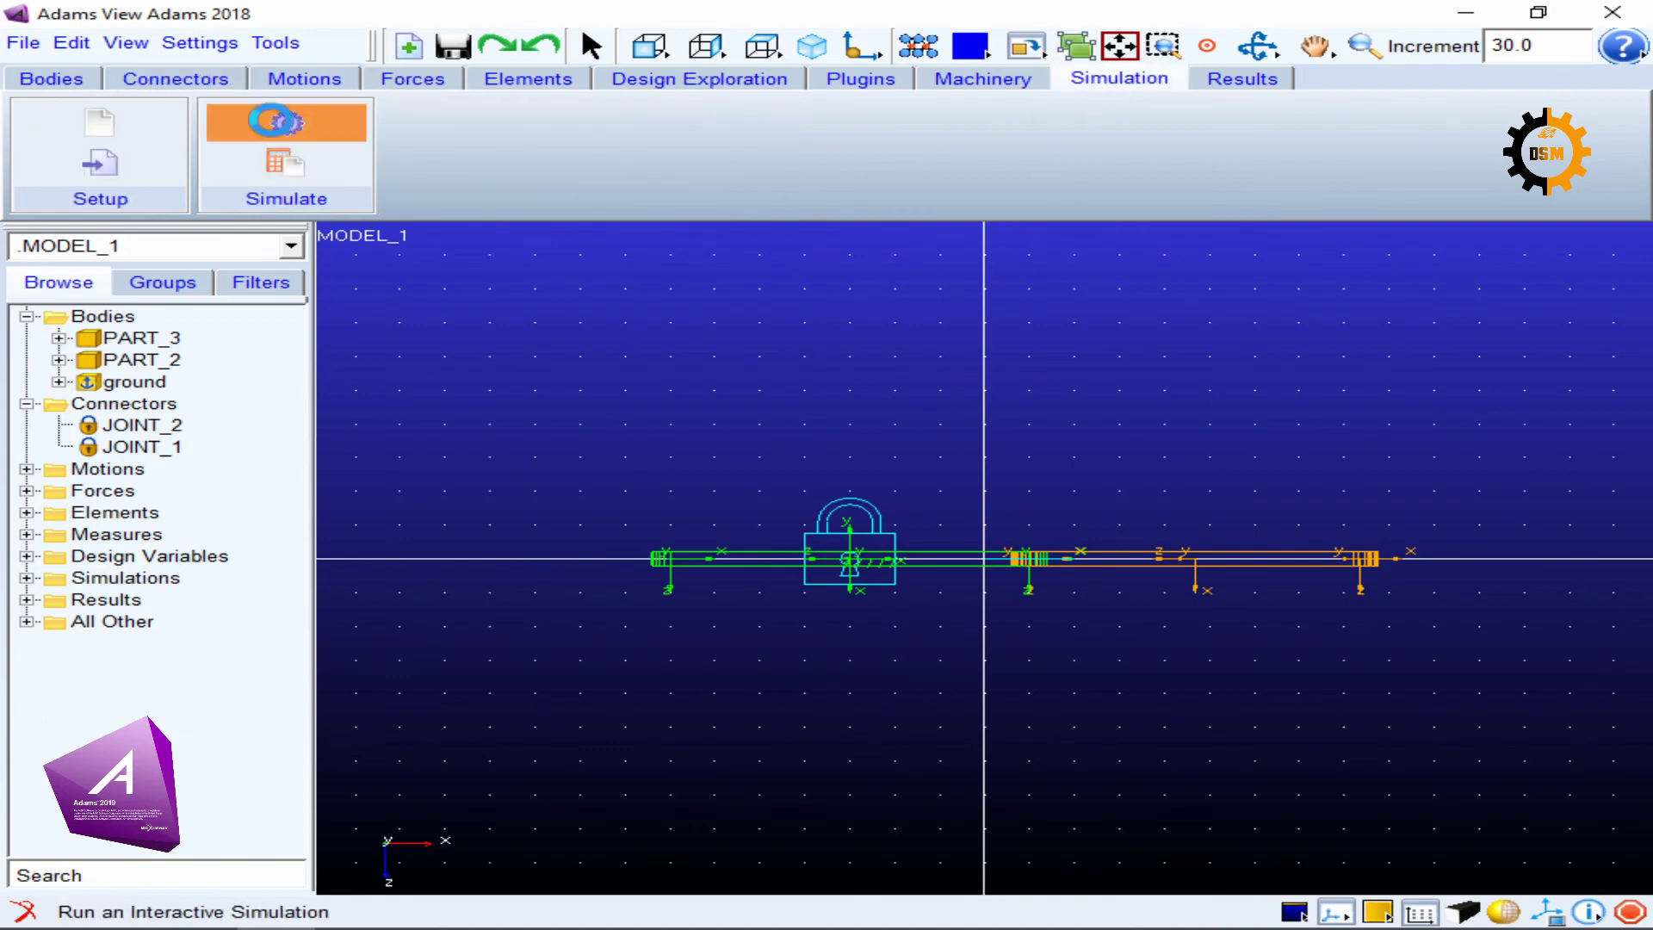
{"action": "left_click", "coordinate": [286, 137]}
{"action": "left_click", "coordinate": [306, 564]}
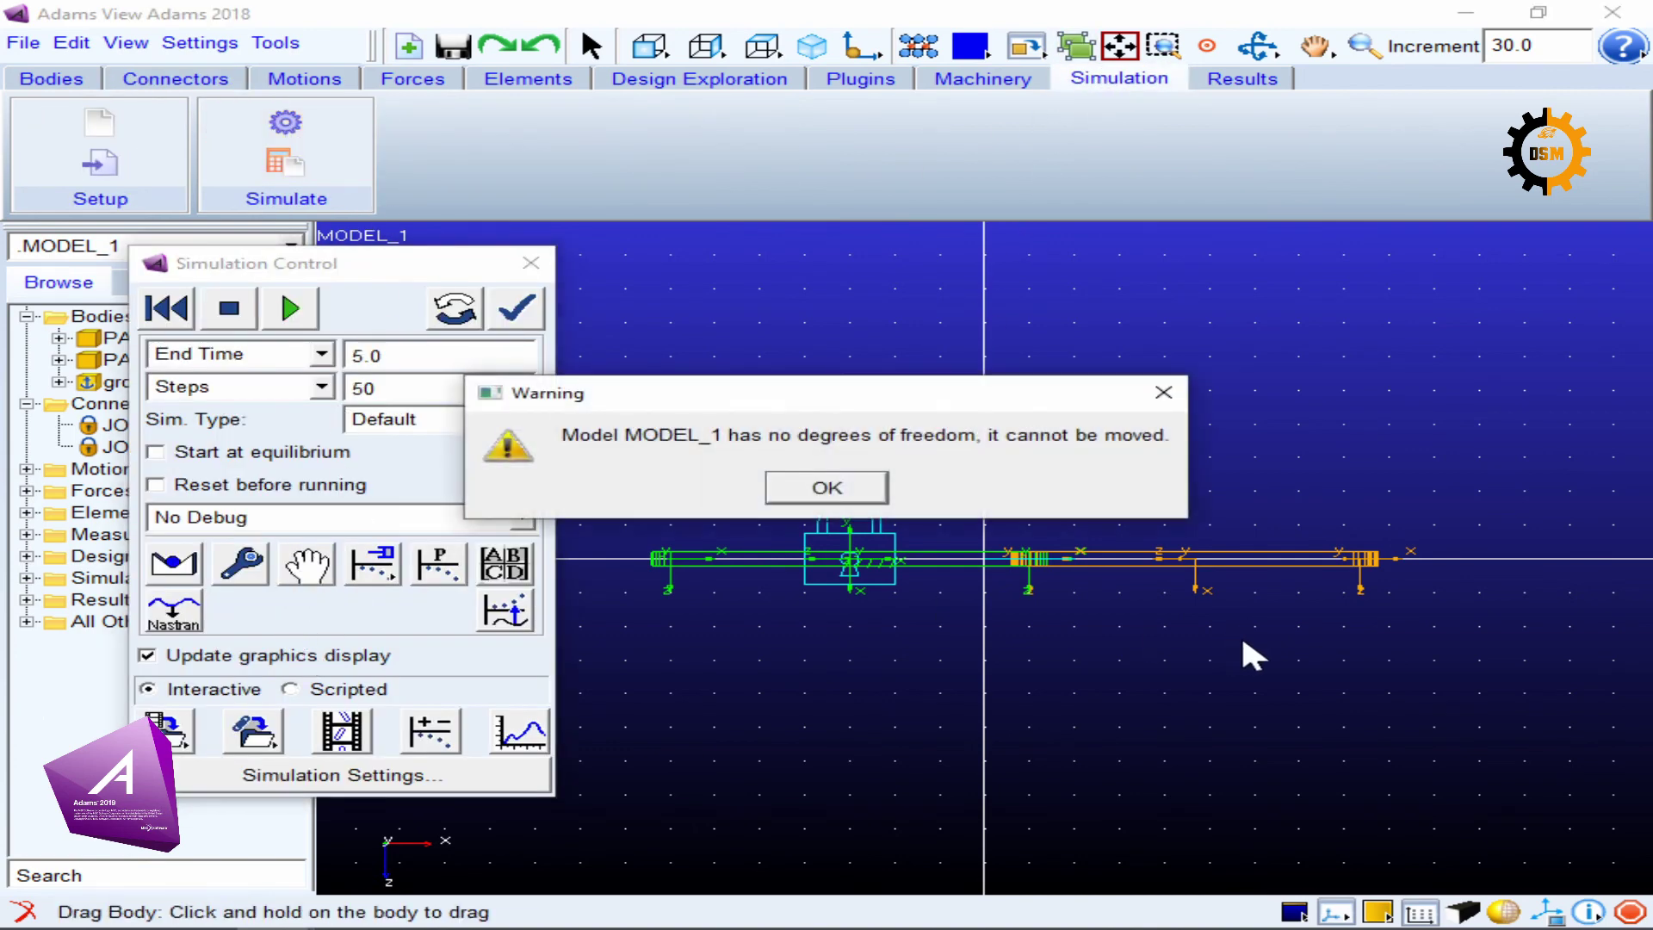
{"action": "left_click", "coordinate": [825, 491]}
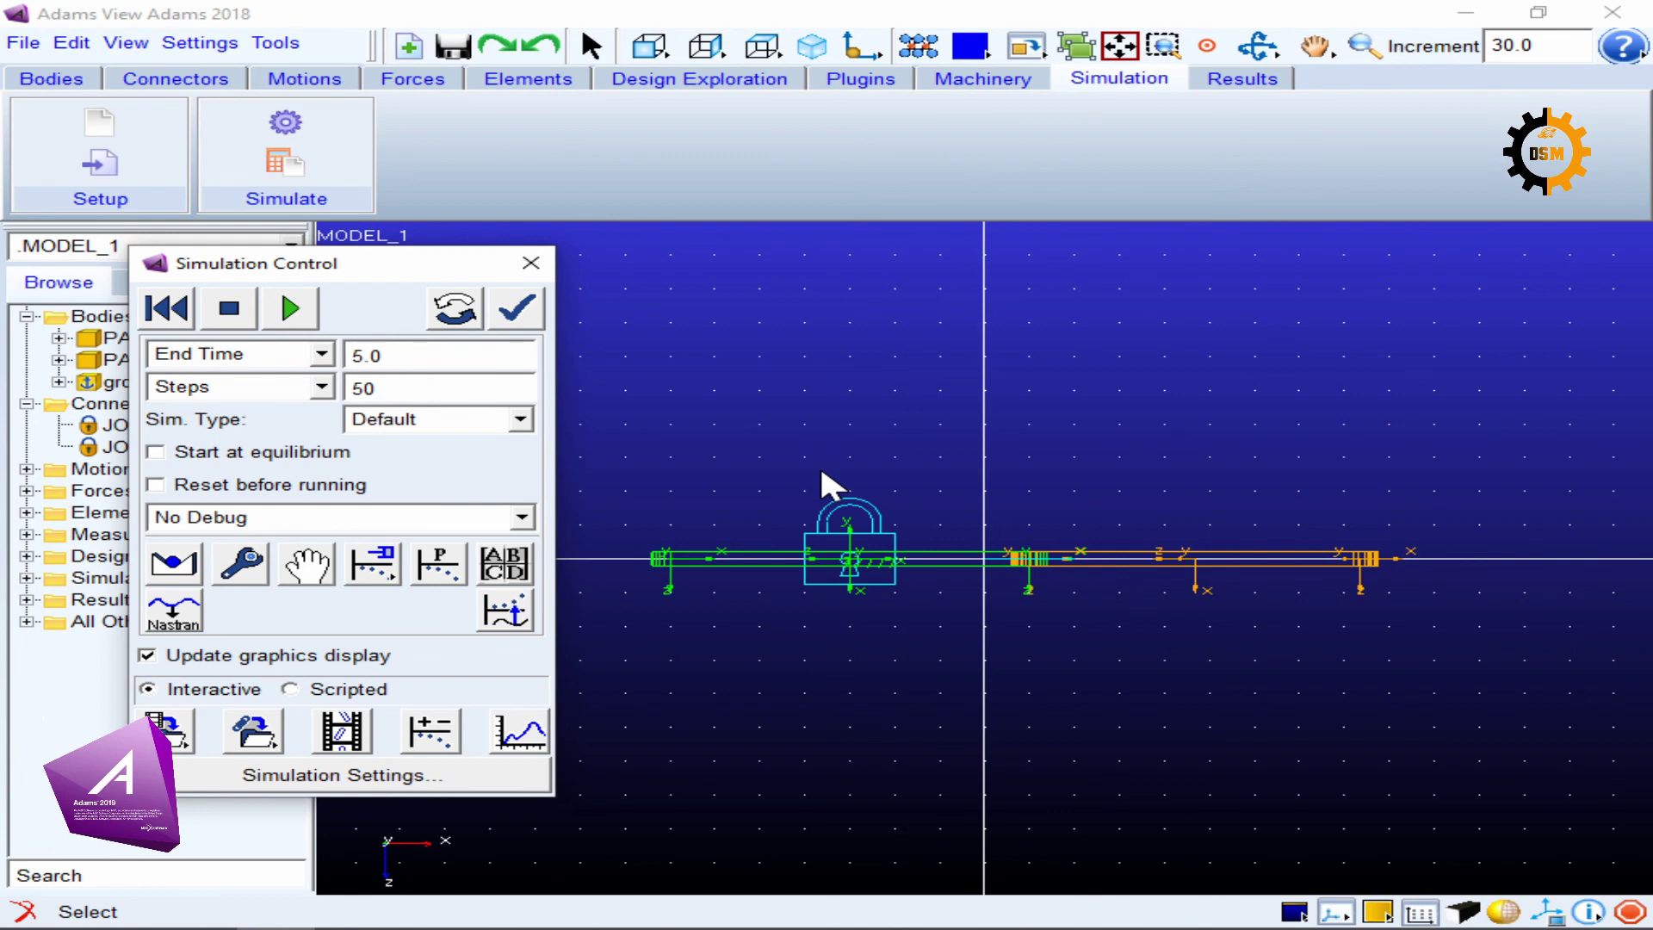
{"action": "left_click", "coordinate": [531, 262]}
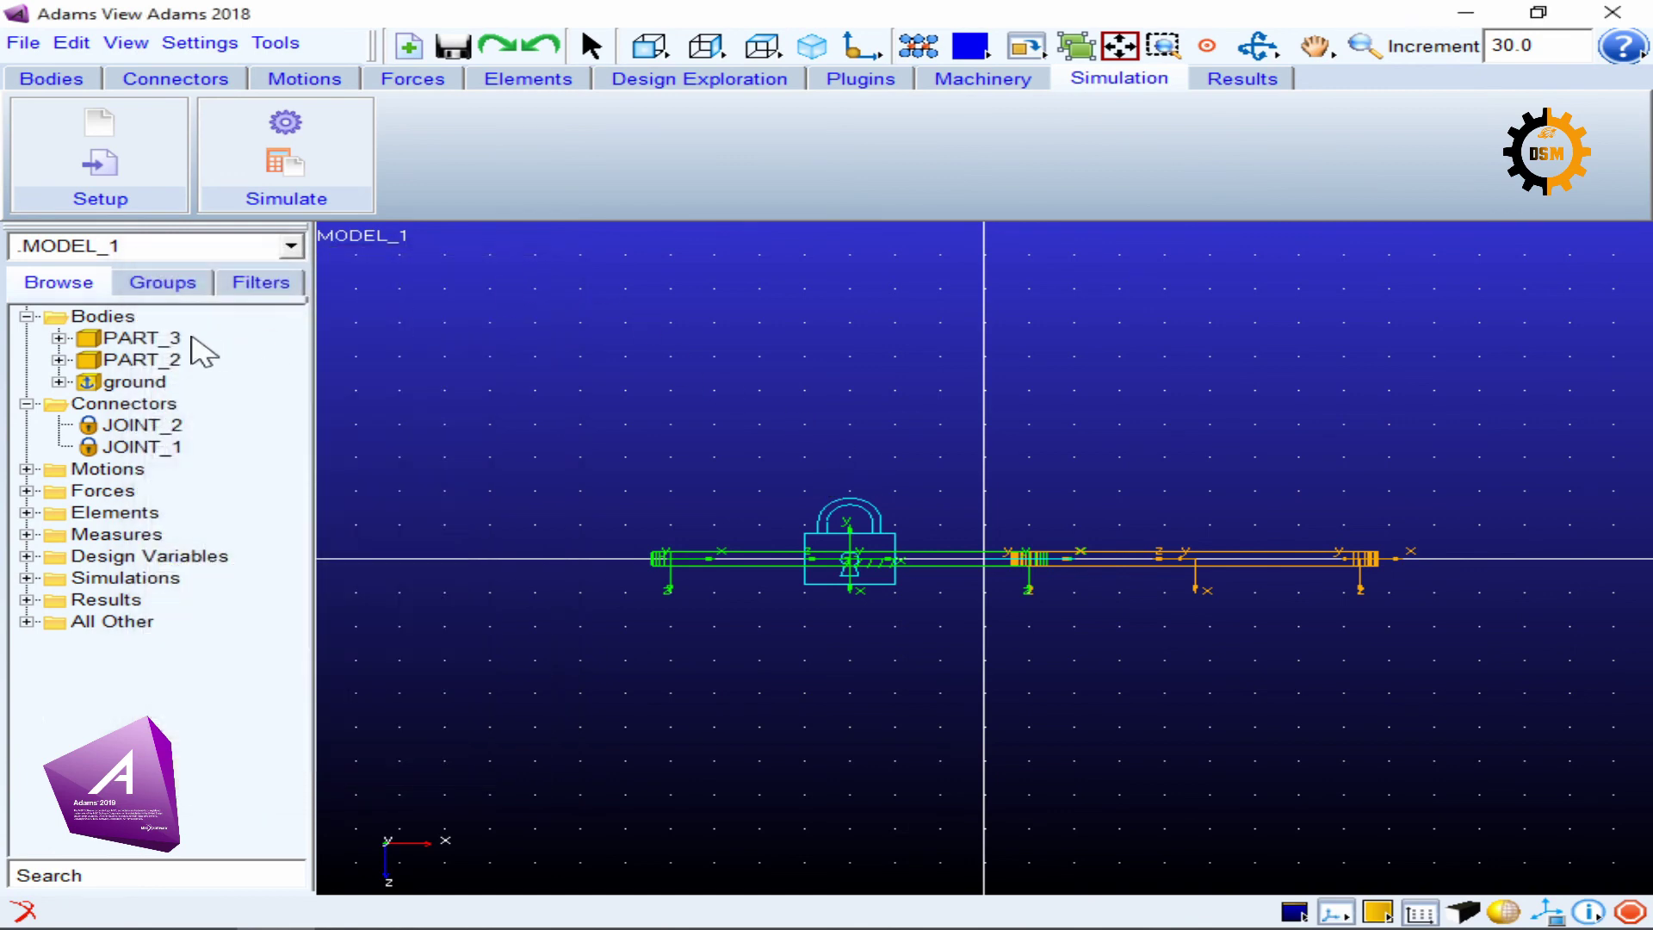
Highlight PART_2, PART_3 and ground in the model's bodies to identify each one.
{"action": "left_click", "coordinate": [134, 360]}
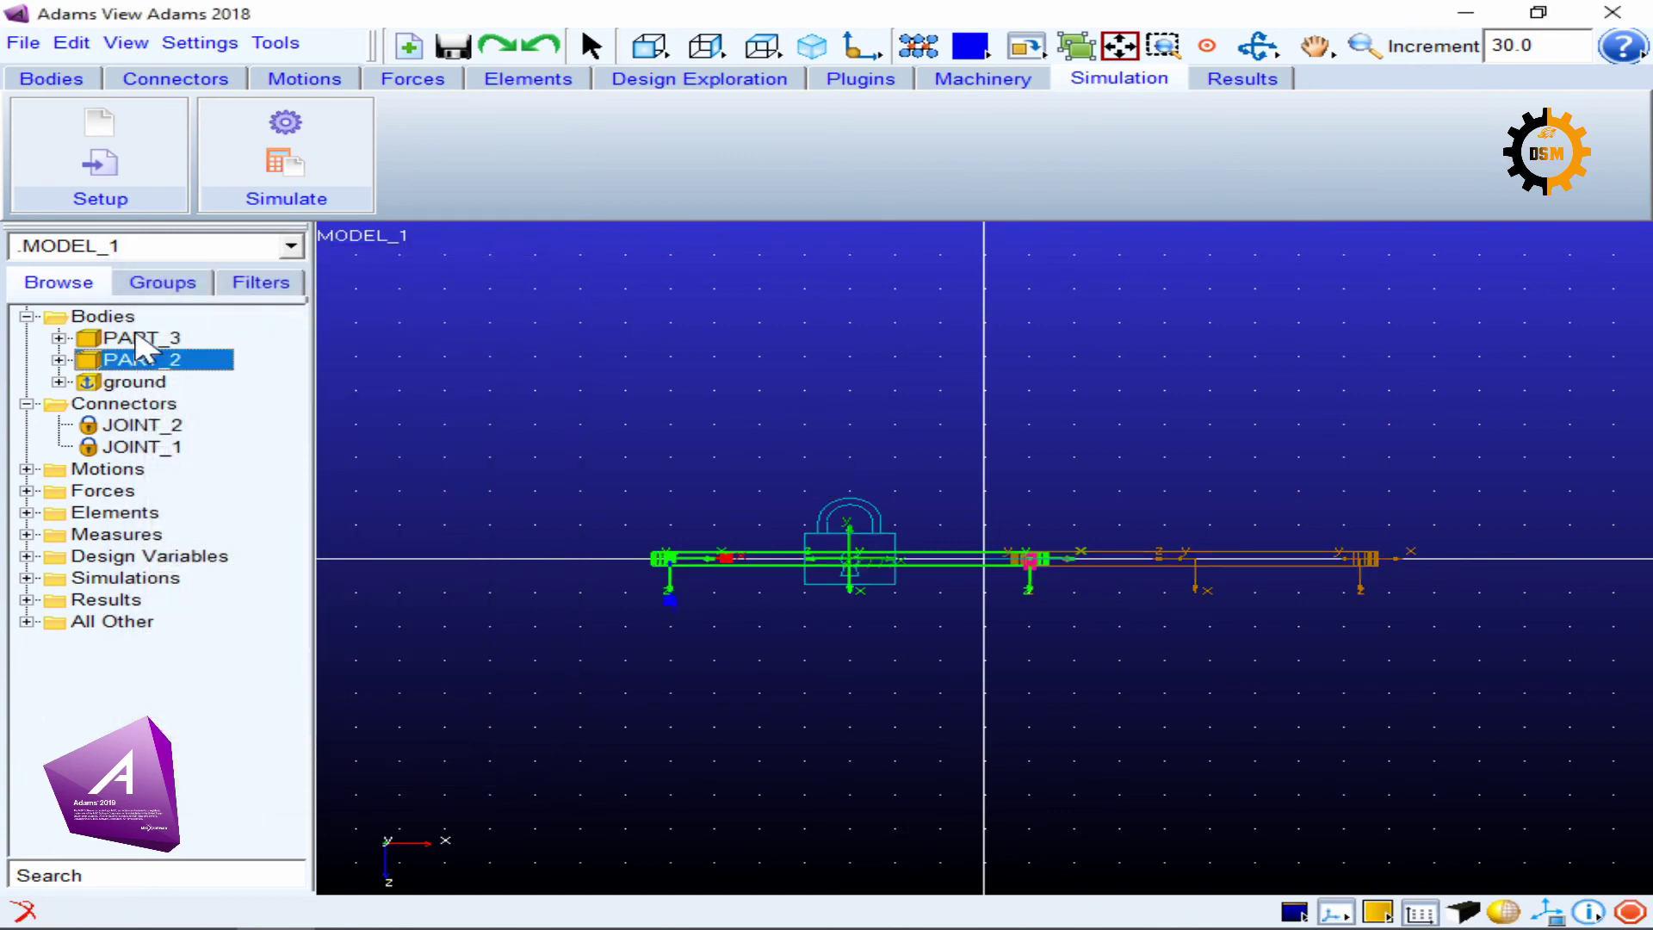
{"action": "left_click", "coordinate": [136, 338]}
{"action": "left_click", "coordinate": [148, 384]}
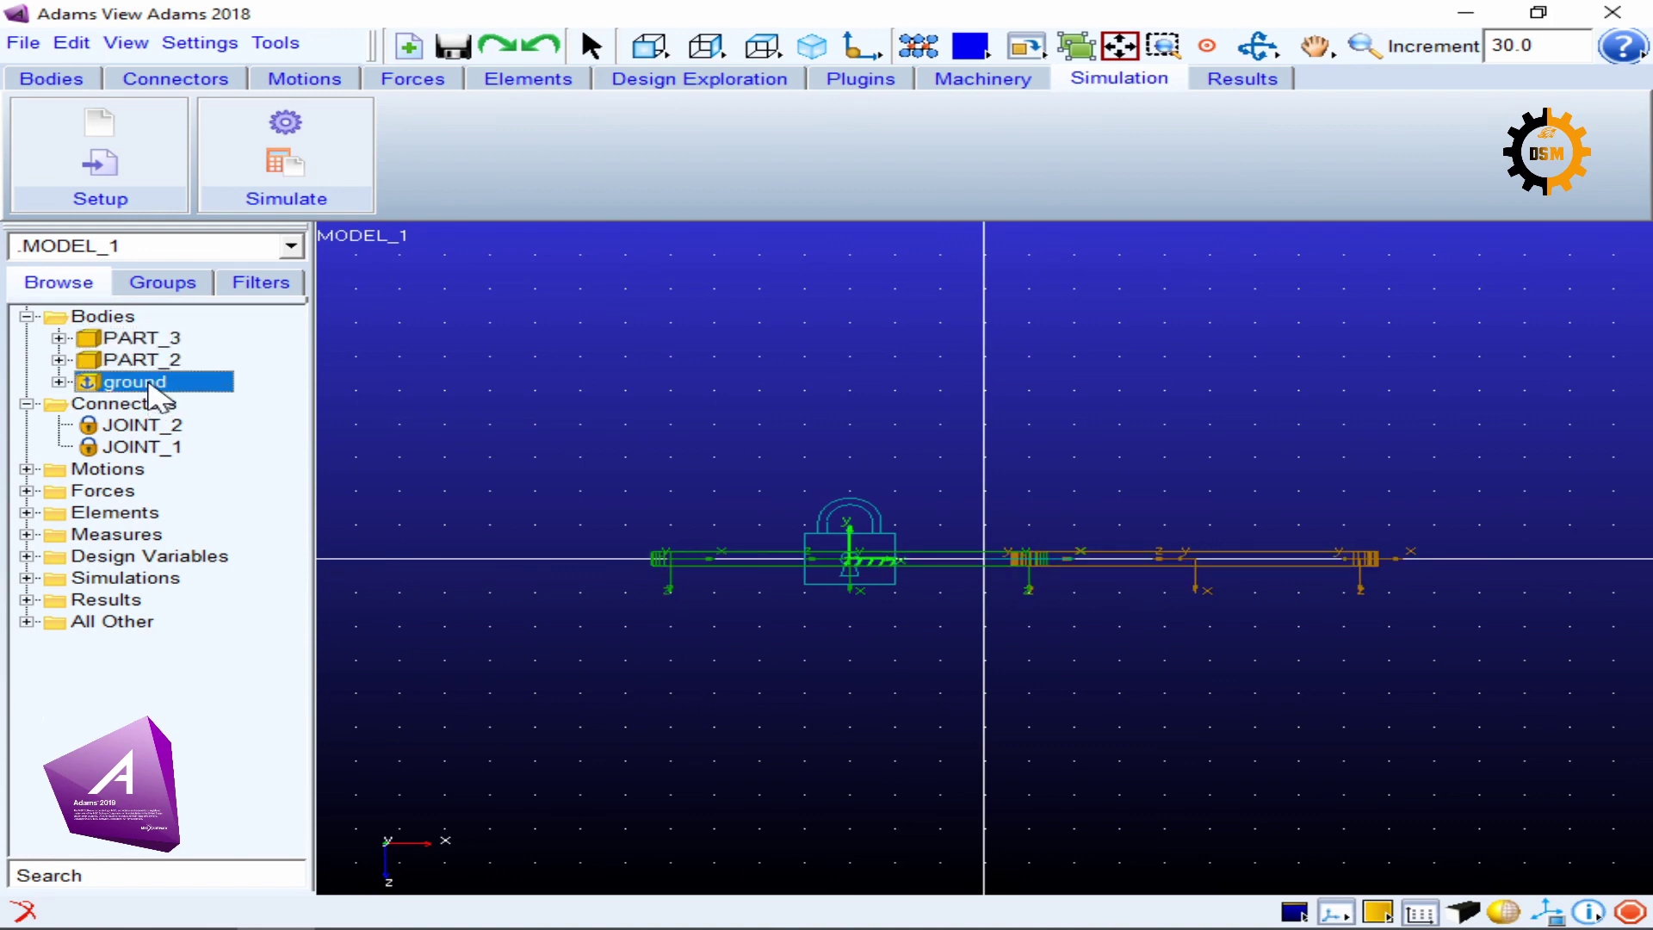